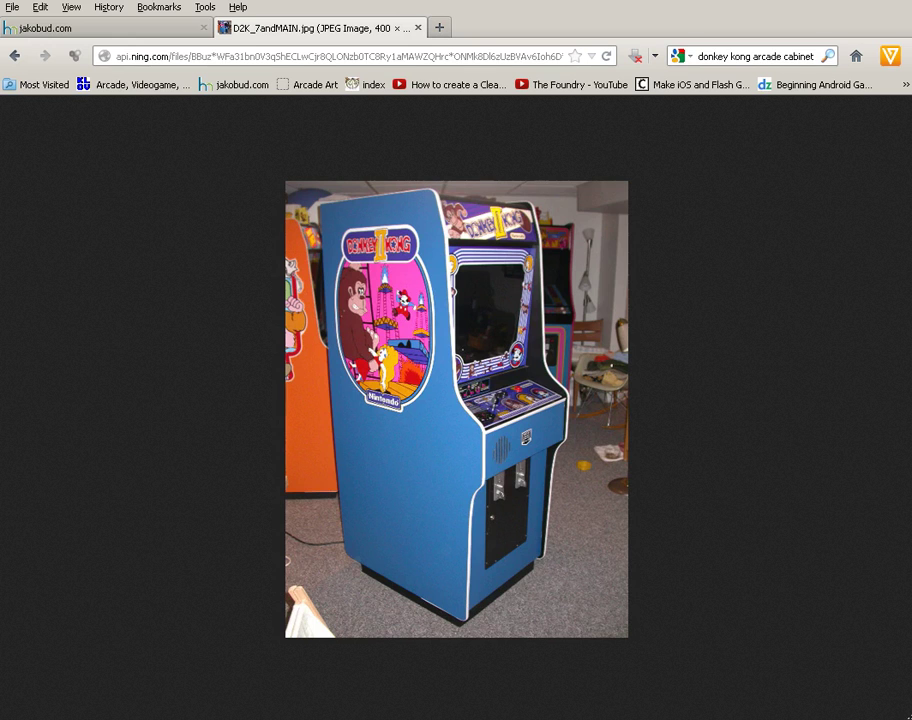
In LightWave Modeler, load donkeykong-front.png as the BottL viewport's backdrop, with contrast at minimum and brightness kept low.
key("alt+Tab")
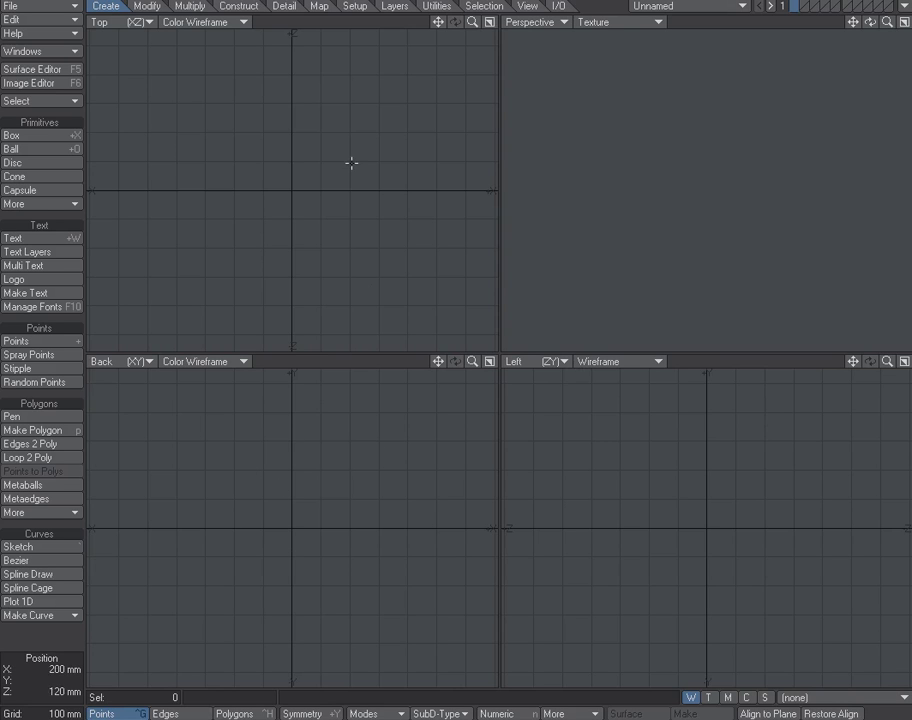
key("d")
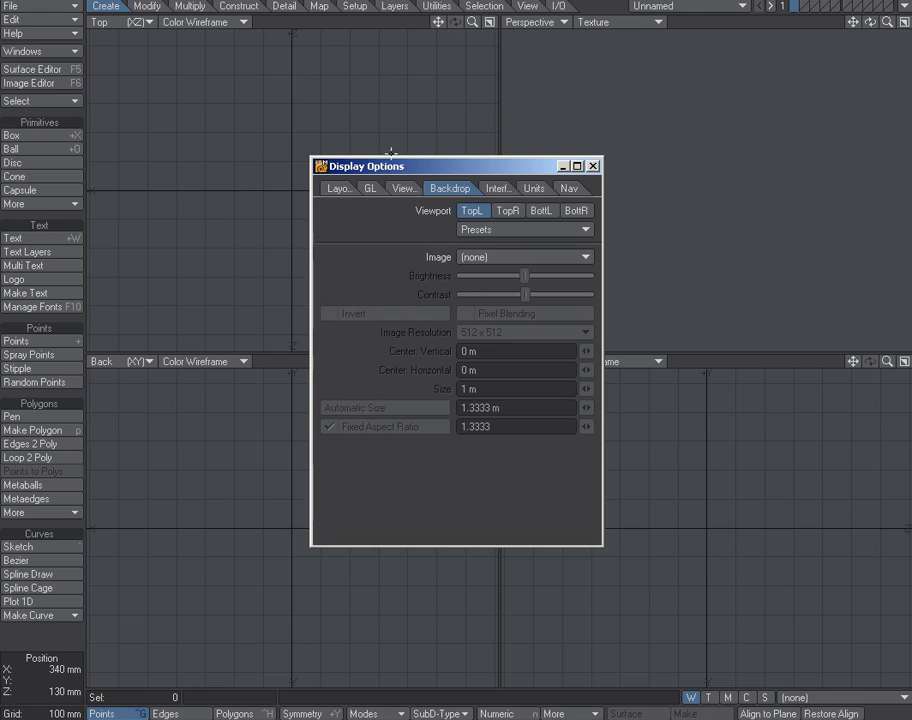
left_click(540, 210)
left_click(530, 257)
left_click(527, 269)
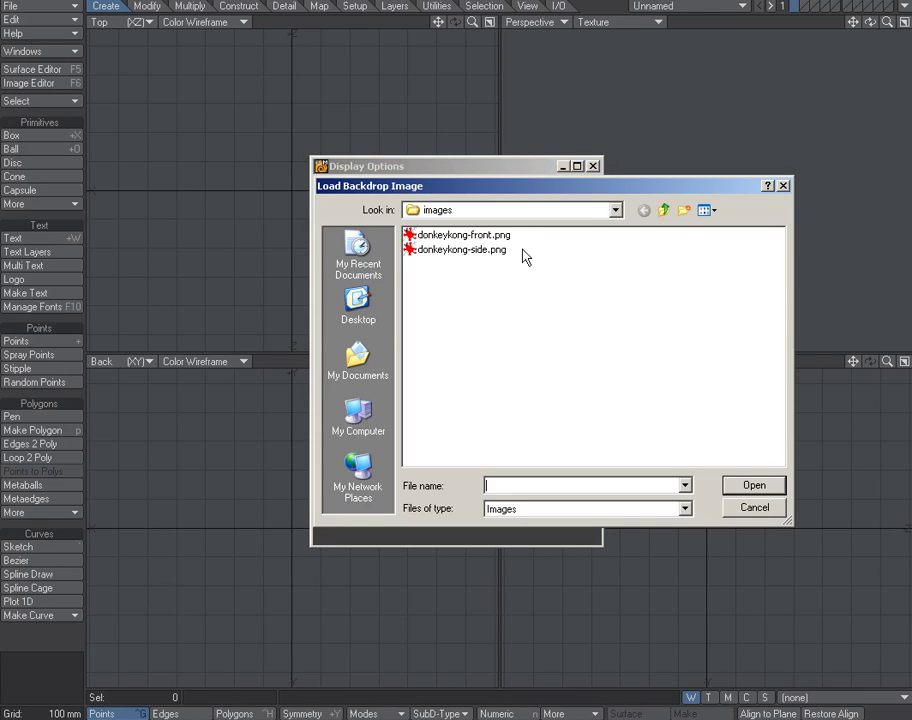
left_click(460, 235)
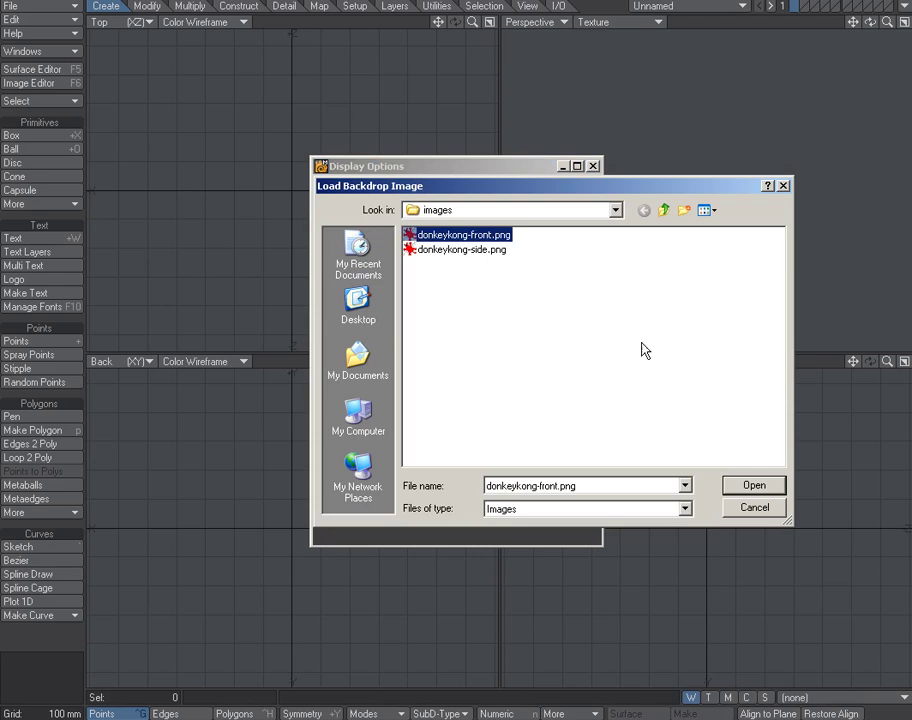
left_click(742, 484)
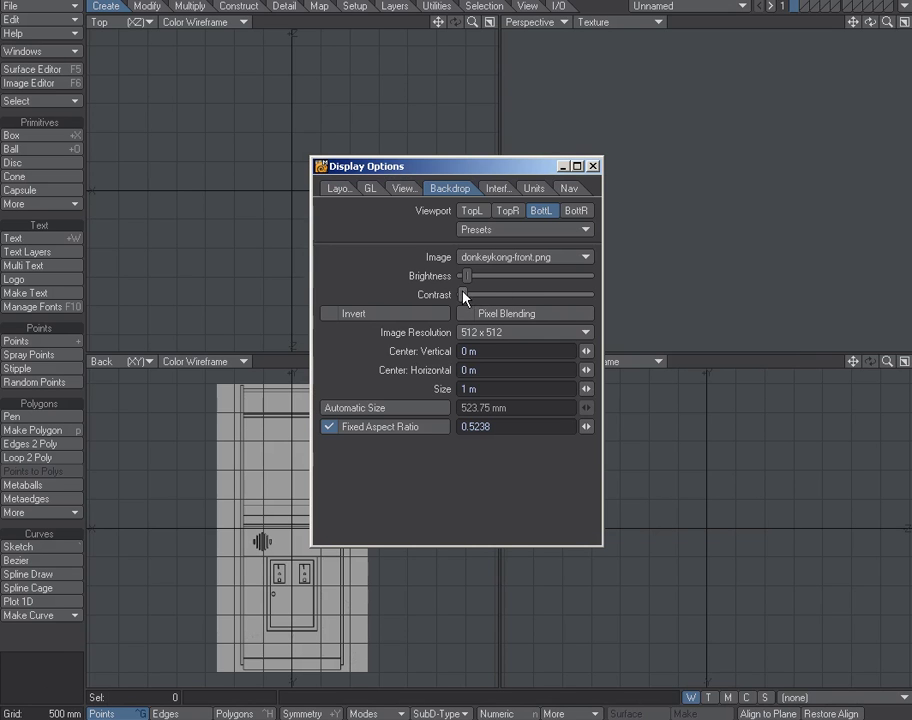
left_click_drag(467, 296, 454, 295)
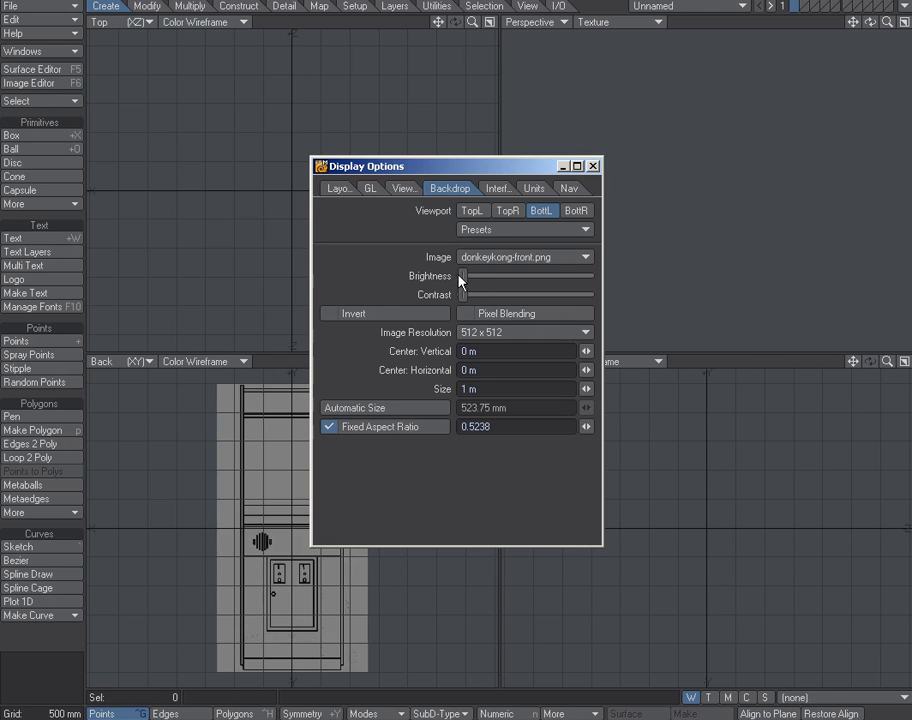
left_click_drag(460, 276, 469, 276)
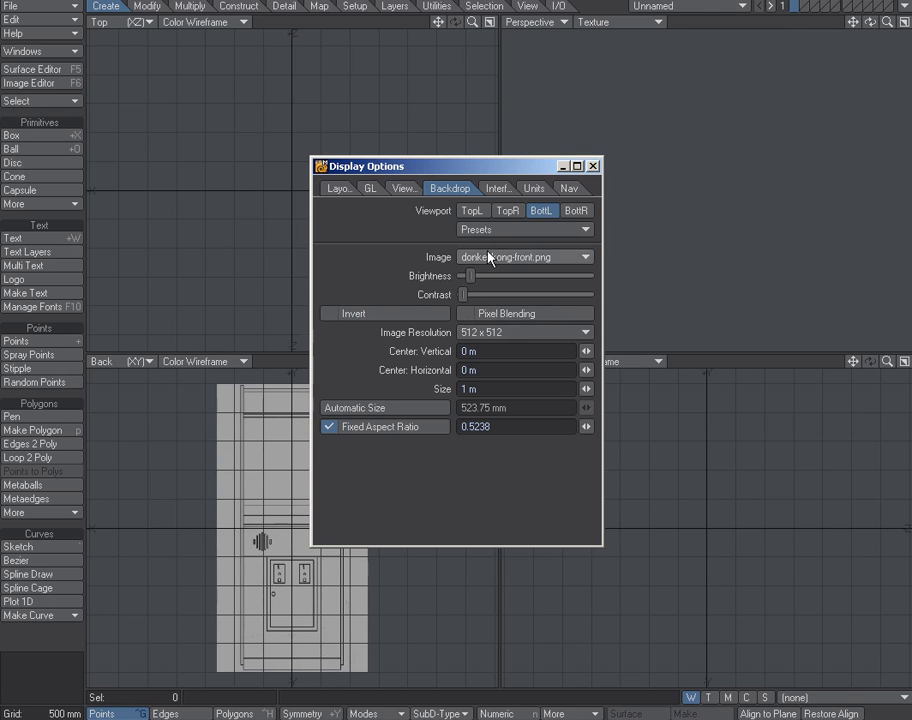
Load donkeykong-side.png as the BottR viewport's backdrop image and close the display options.
left_click(576, 211)
left_click(523, 257)
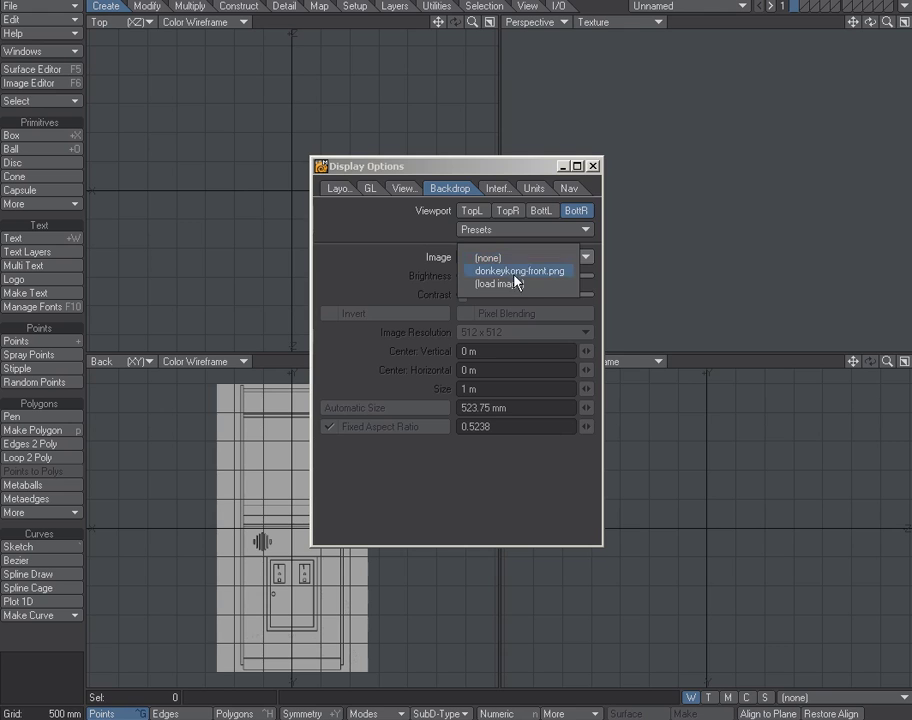
left_click(517, 284)
left_click(474, 254)
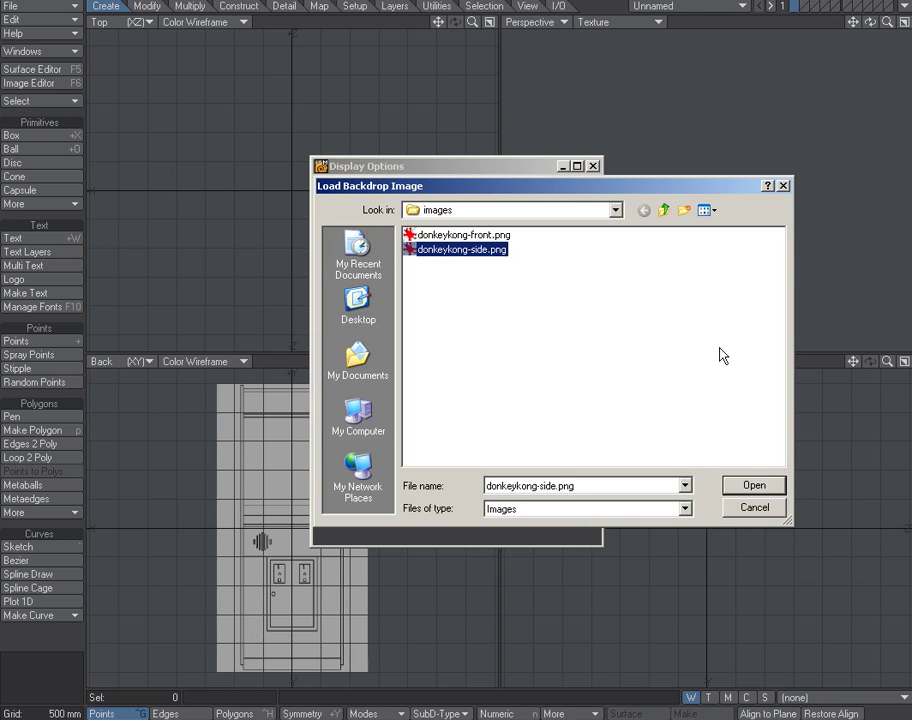
left_click(772, 486)
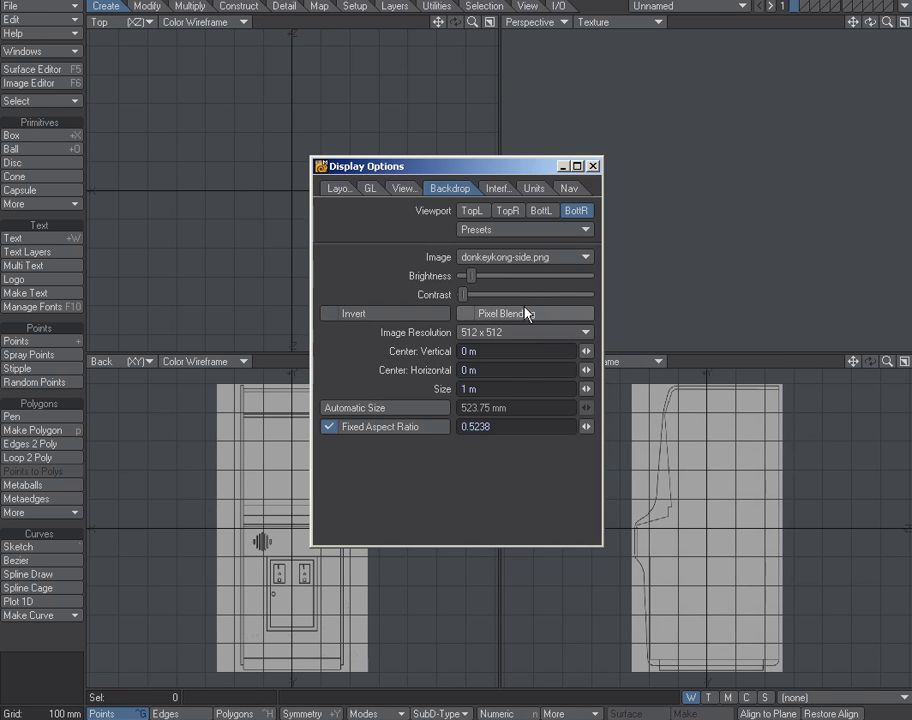
left_click(592, 167)
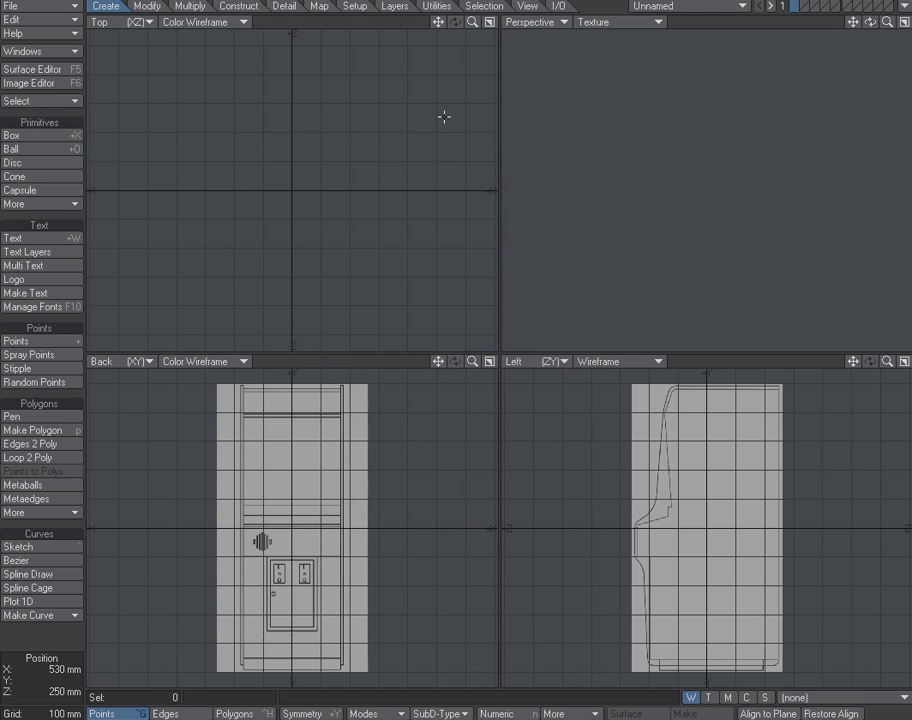
In the maximized Left view, start a Pen polygon tracing the cabinet side's top edge and upper front with four vertices.
left_click(904, 362)
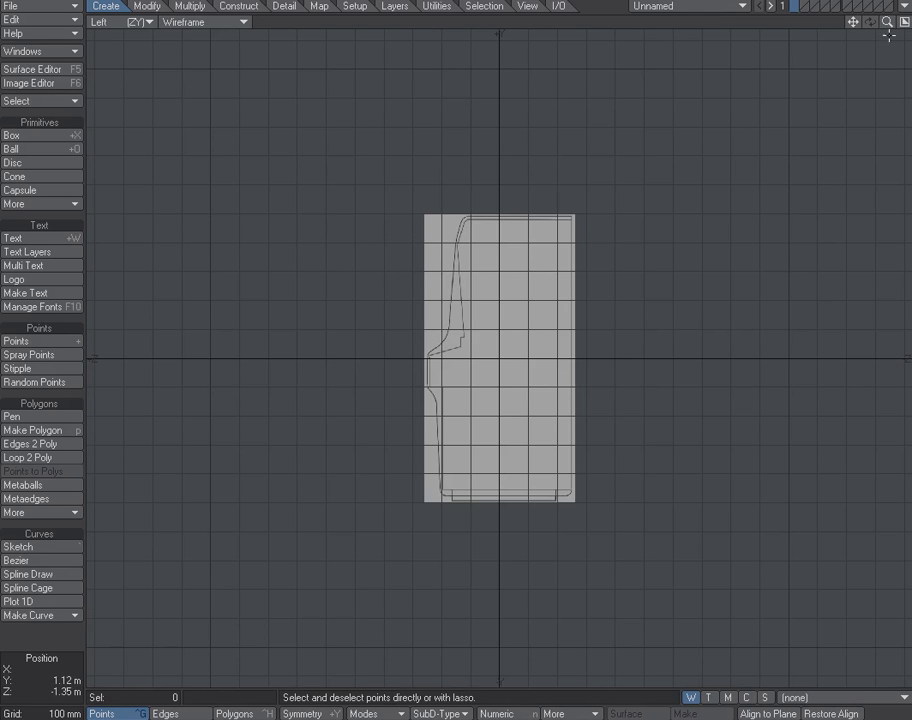
left_click_drag(887, 21, 903, 21)
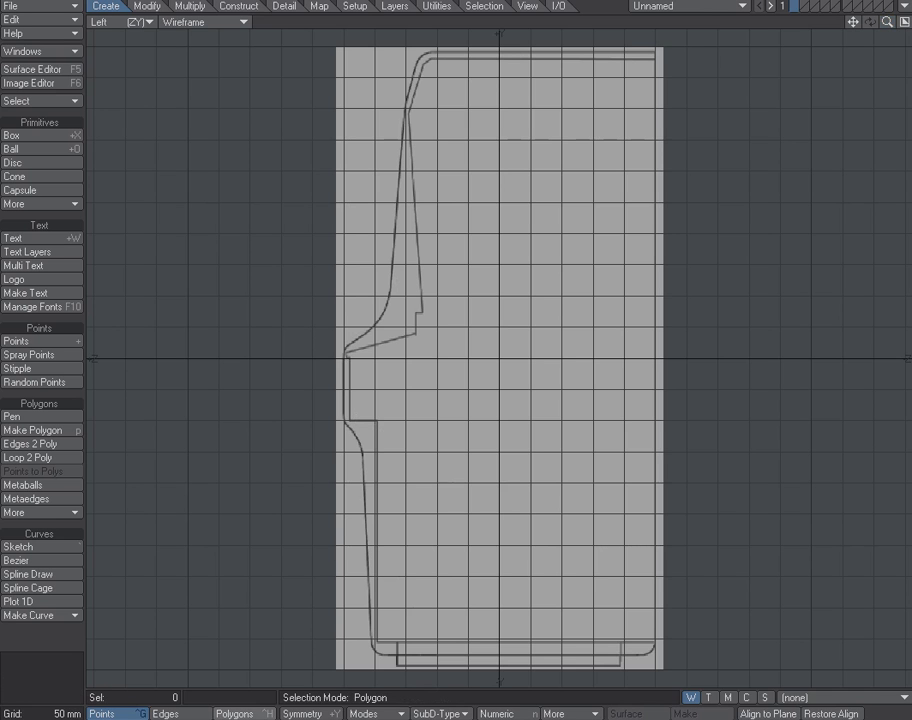
key("alt+Tab")
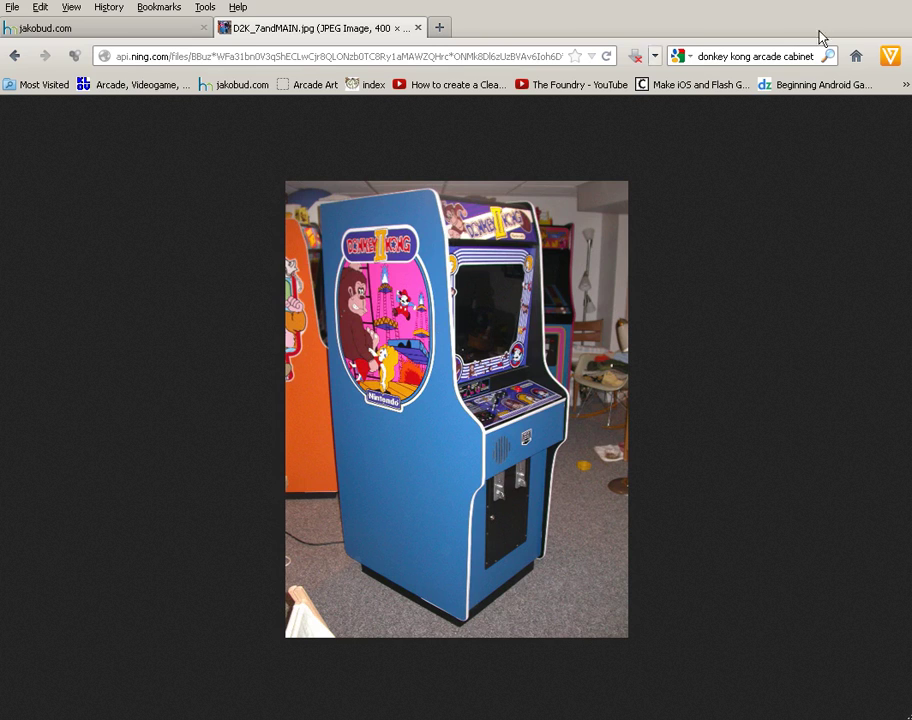
key("alt+Tab")
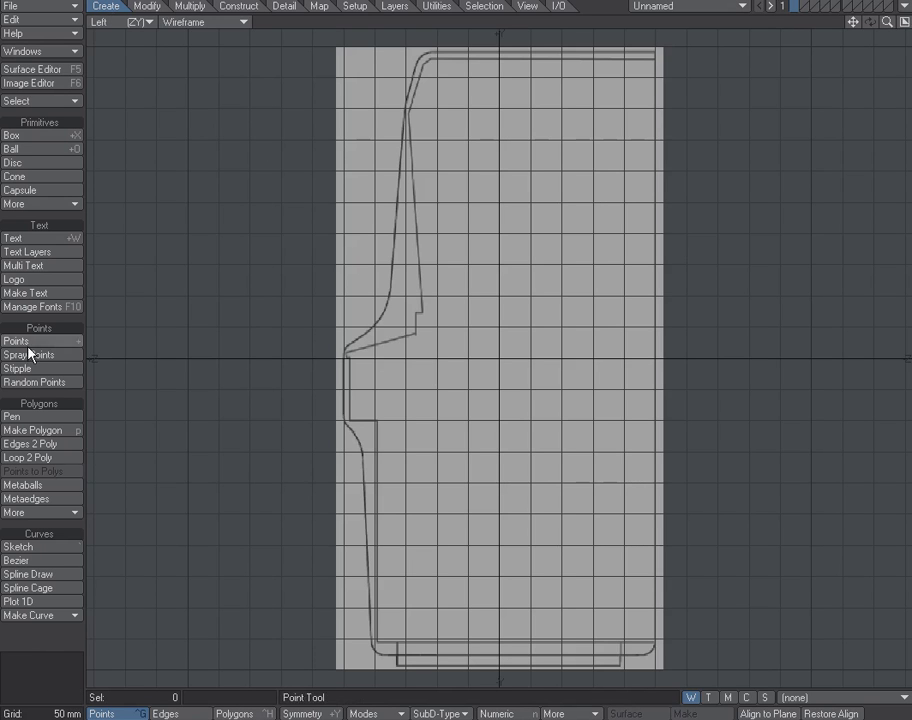
left_click(14, 416)
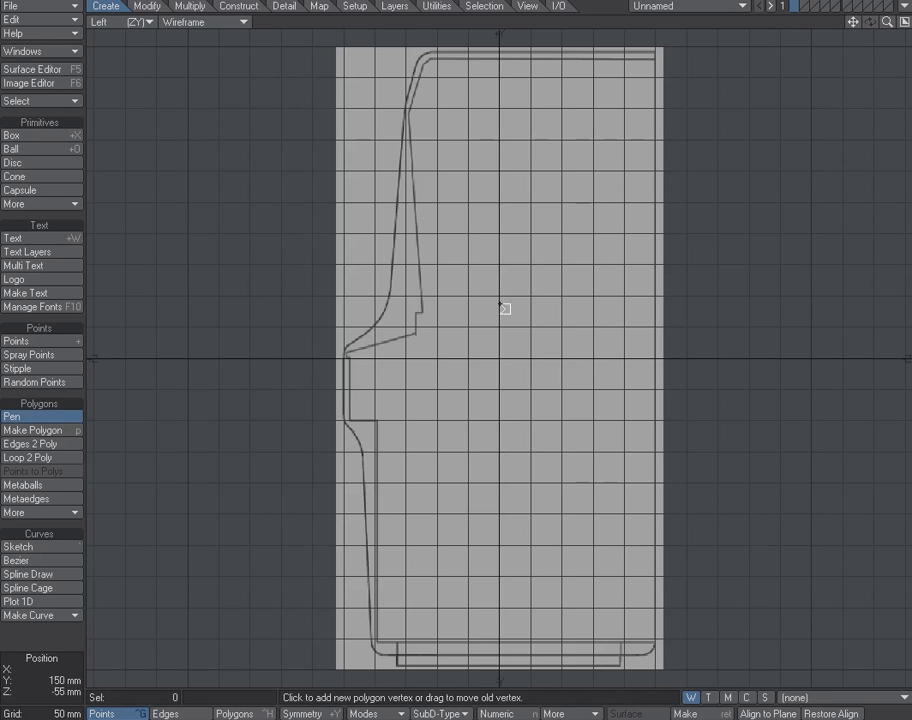
left_click(656, 50)
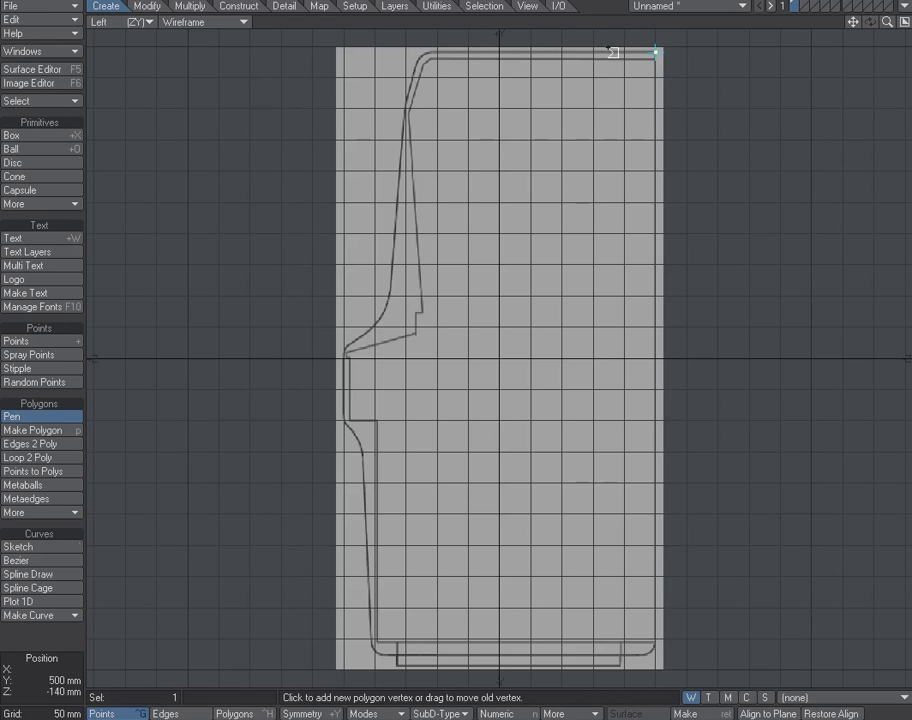
left_click_drag(427, 58, 424, 56)
left_click(404, 110)
left_click(390, 325)
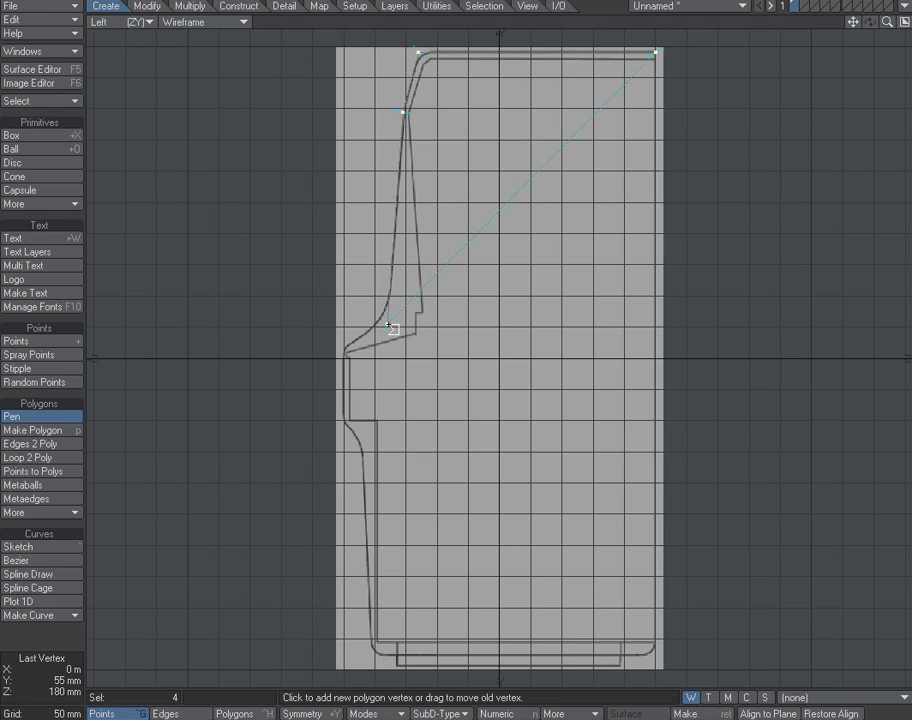
Continue the polygon around the control panel, down the lower front and along the base to the back corner, adding five vertices.
left_click(348, 349)
left_click(344, 420)
left_click(362, 449)
left_click(373, 643)
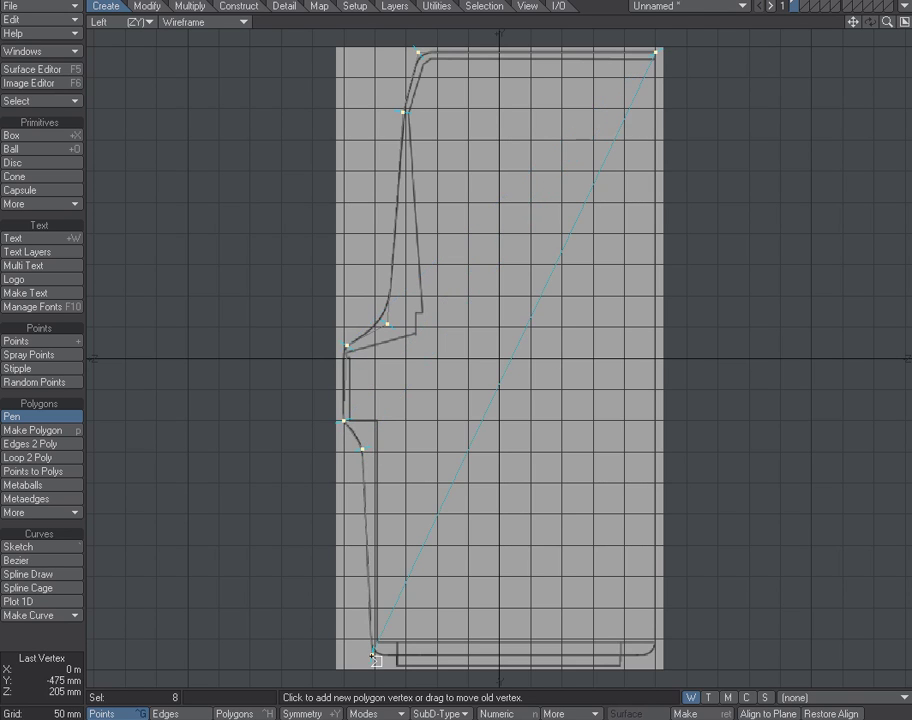
left_click(657, 659)
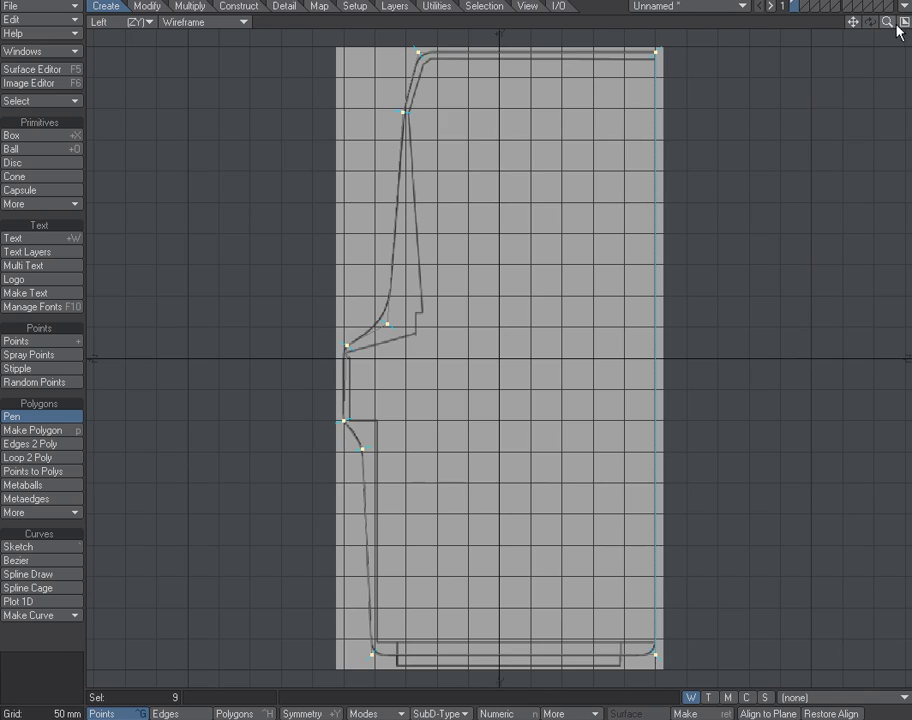
Fit the top front corner vertex and the bend vertex below it to the outer line of the backdrop drawing.
left_click_drag(888, 24, 772, 719)
left_click(454, 241)
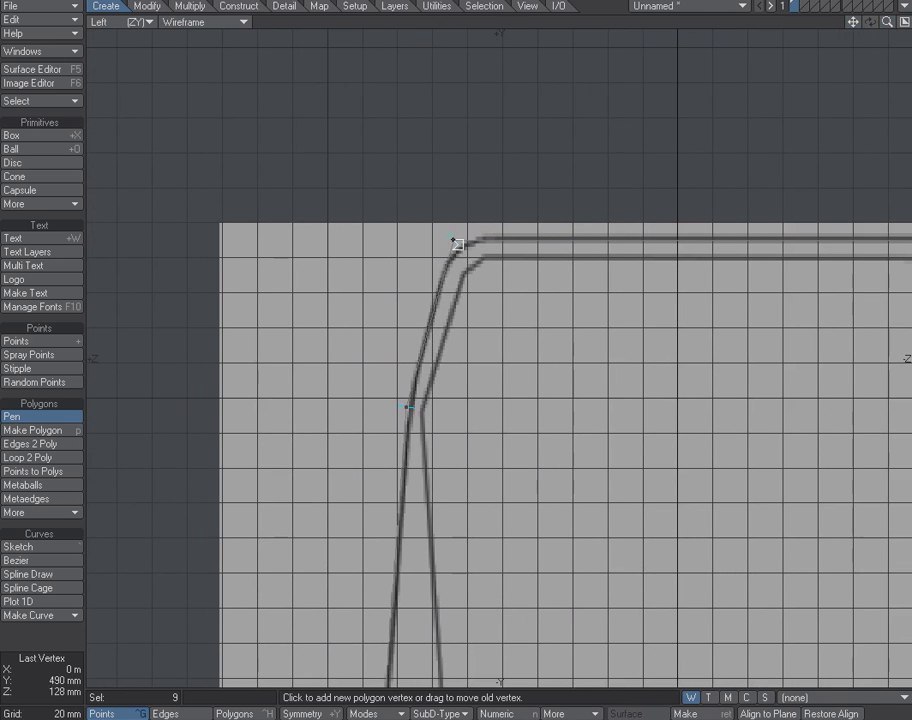
left_click_drag(453, 240, 450, 237)
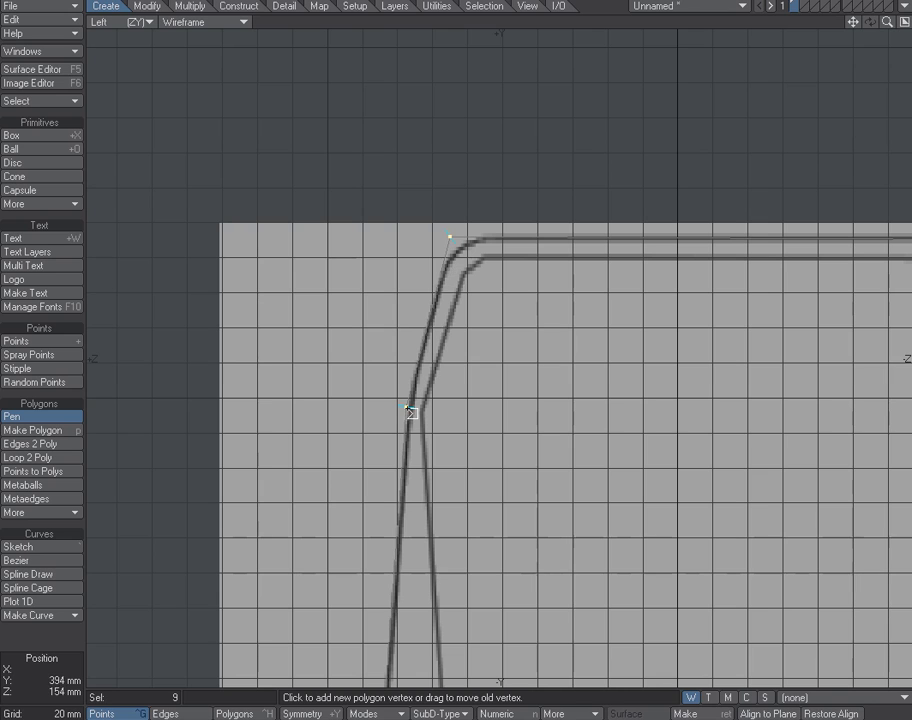
left_click_drag(411, 411, 407, 418)
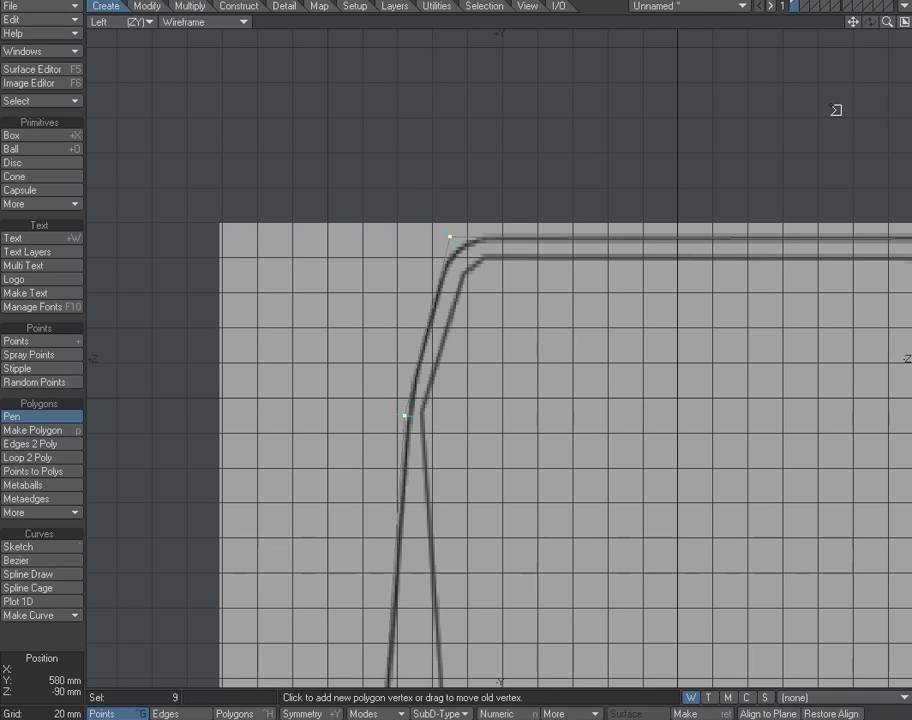
Move the vertex above the control panel to about Y 66 mm, Z 176 mm, and the panel's front vertex onto the outer line.
left_click_drag(853, 22, 883, 35)
mouse_move(394, 459)
left_mouse_down()
mouse_move(413, 428)
mouse_move(395, 428)
mouse_move(399, 439)
left_mouse_up()
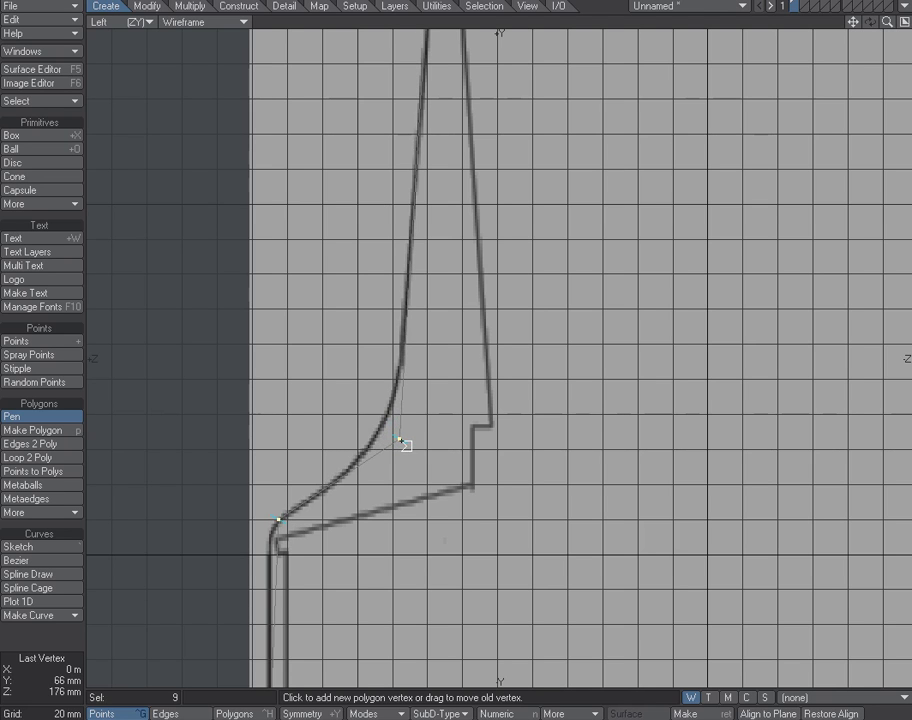
left_click_drag(399, 439, 401, 438)
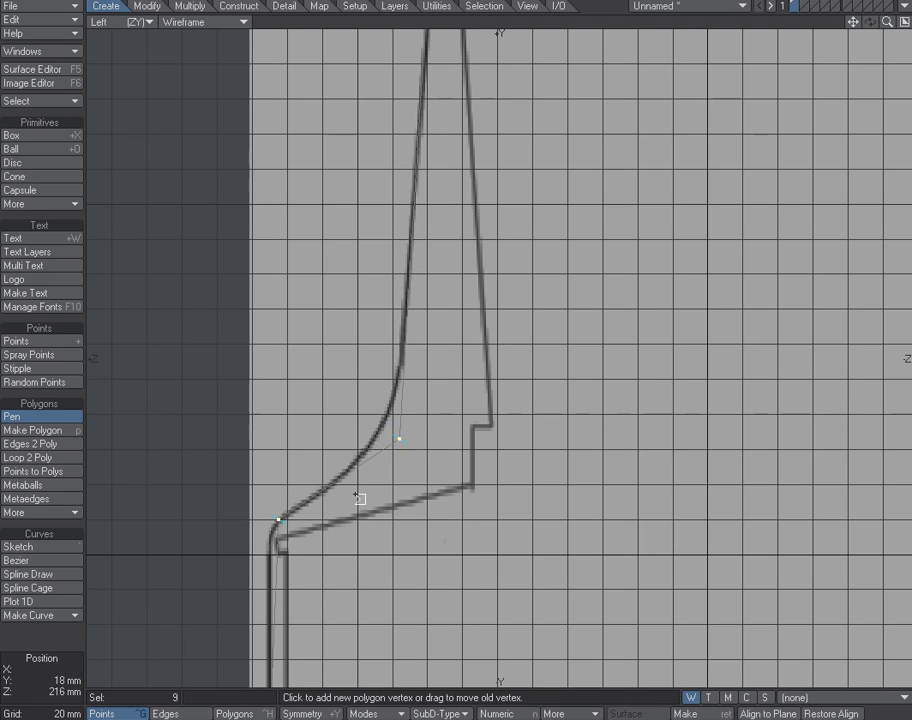
mouse_move(282, 522)
left_mouse_down()
mouse_move(264, 539)
mouse_move(268, 527)
left_mouse_up()
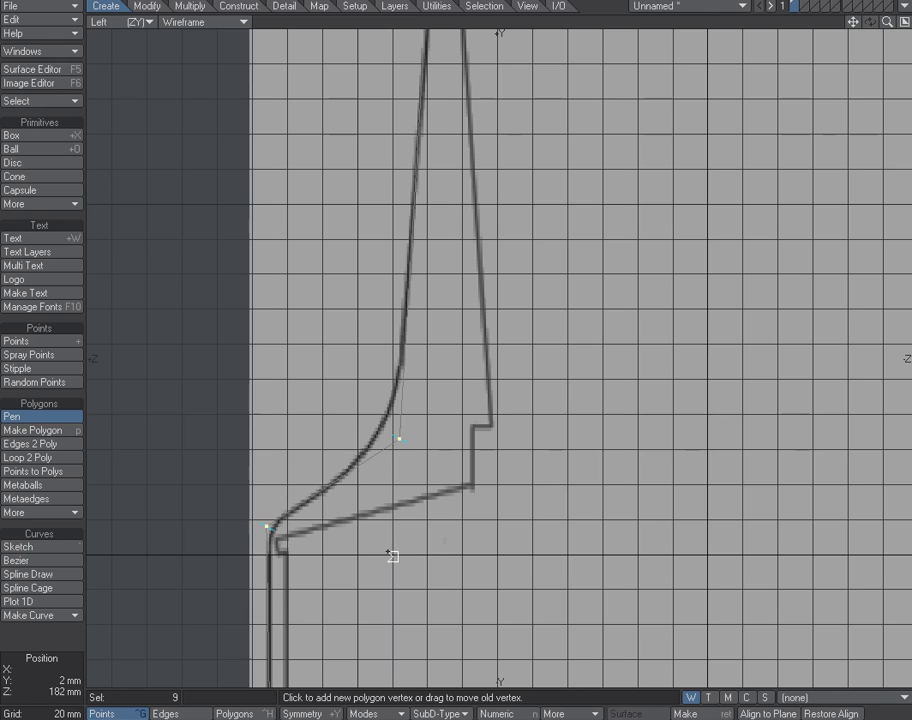
Fit the two vertices below the control panel and the bottom front corner vertex to the cabinet's outer line.
left_click_drag(434, 543, 424, 2, "alt")
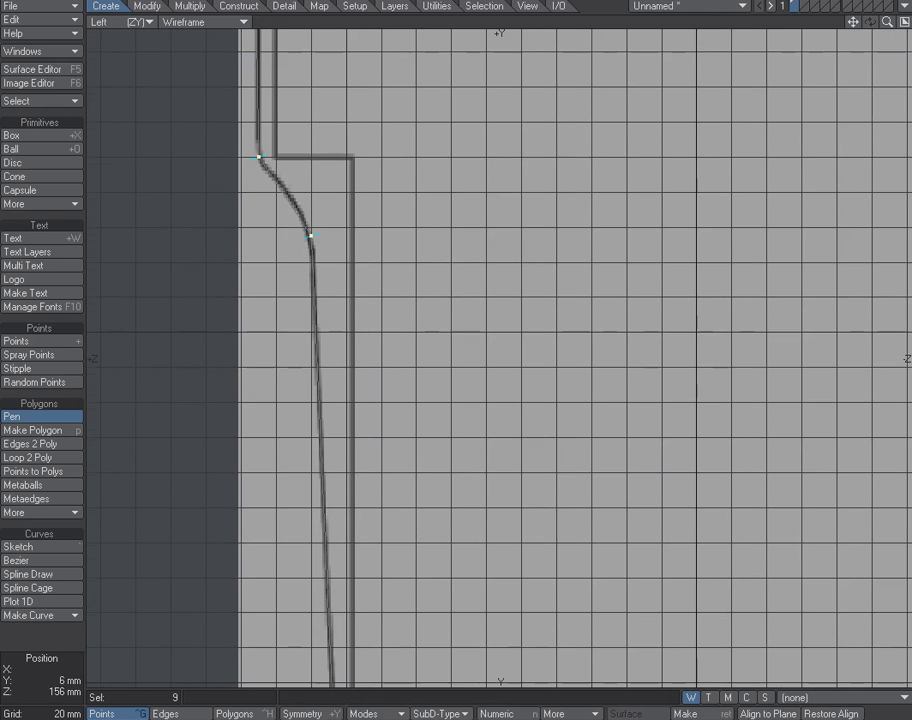
left_click_drag(263, 161, 262, 170)
left_click_drag(314, 238, 312, 210)
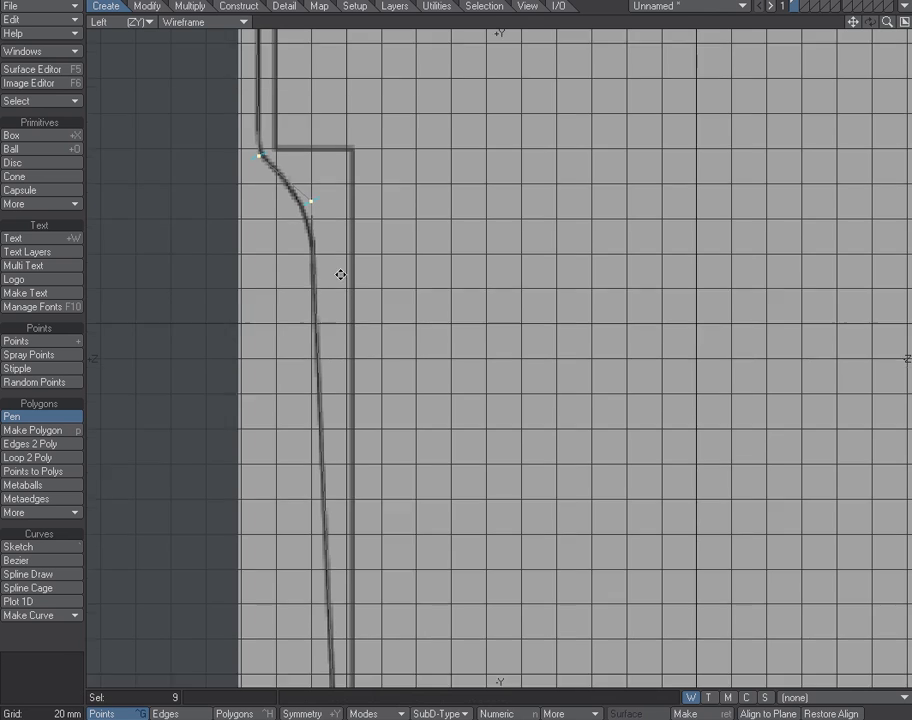
left_click_drag(341, 274, 317, 0, "alt")
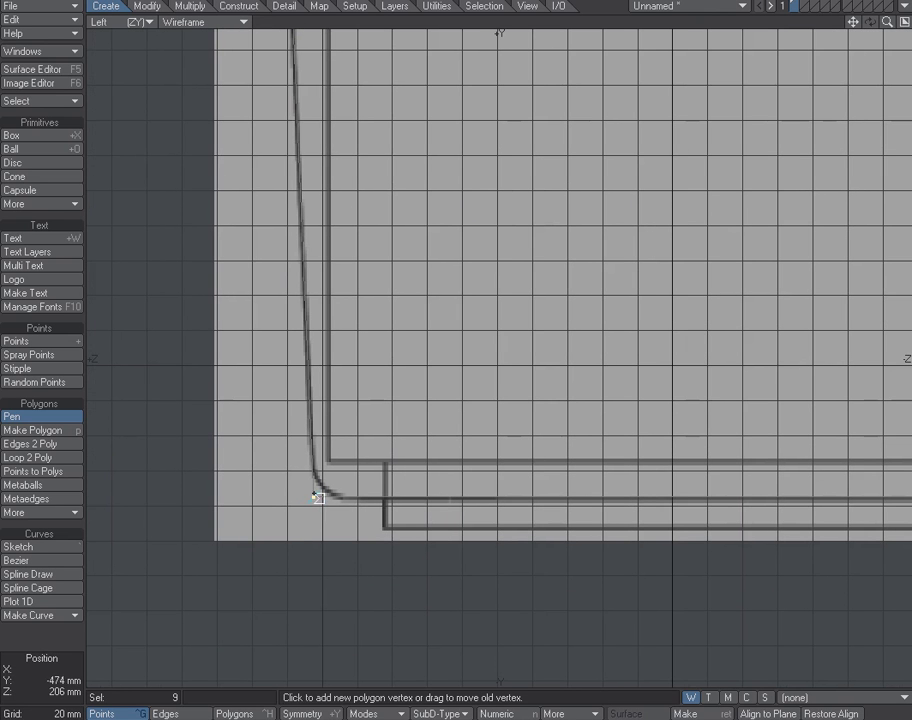
left_click(317, 498)
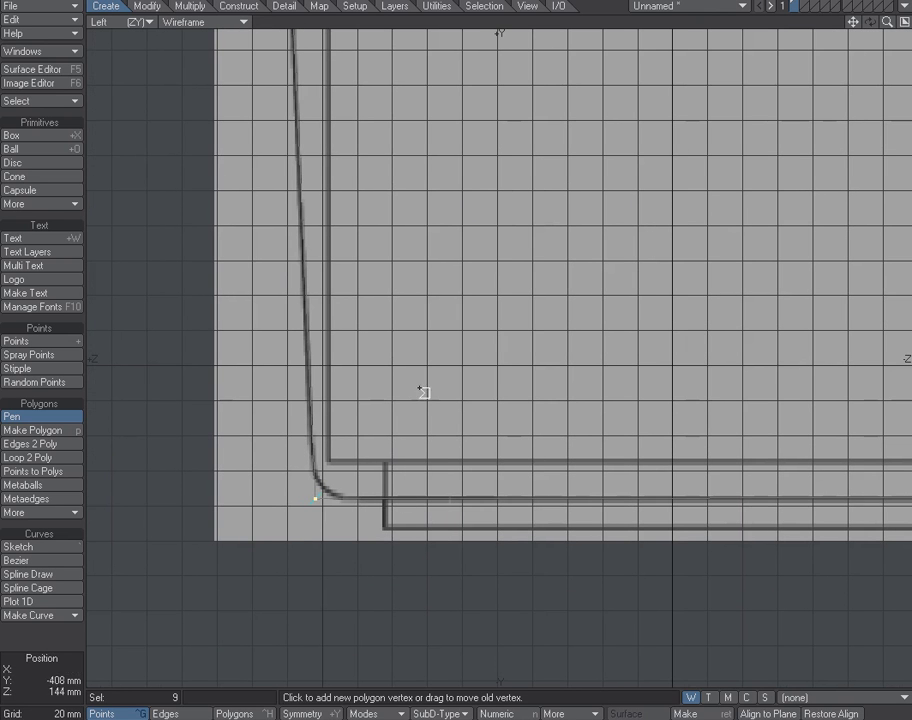
Finish the side profile polygon with the Pen tool and deselect all of its points.
key("a")
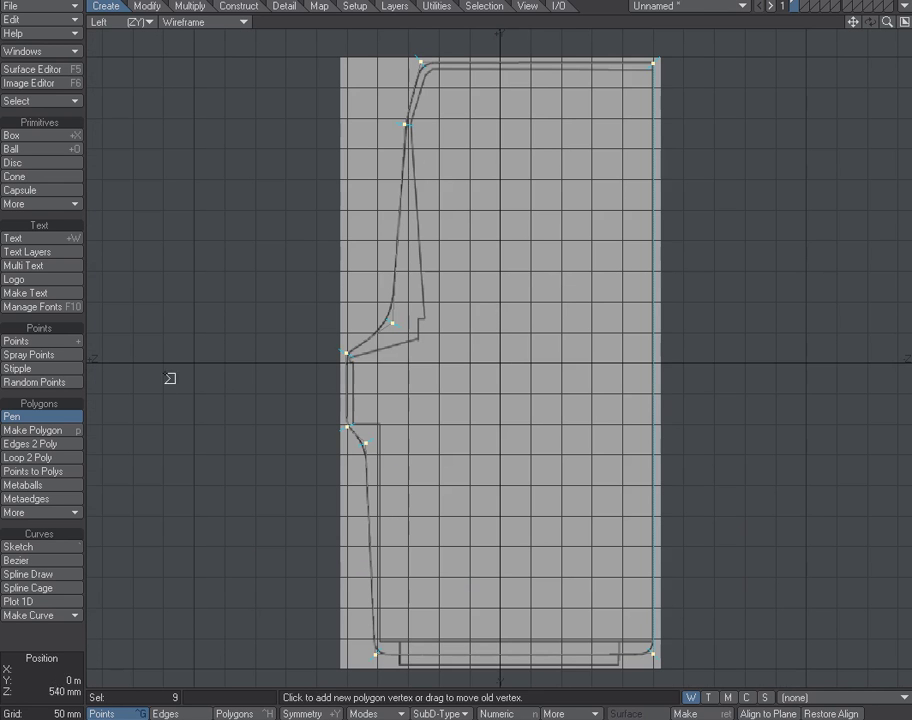
key("space")
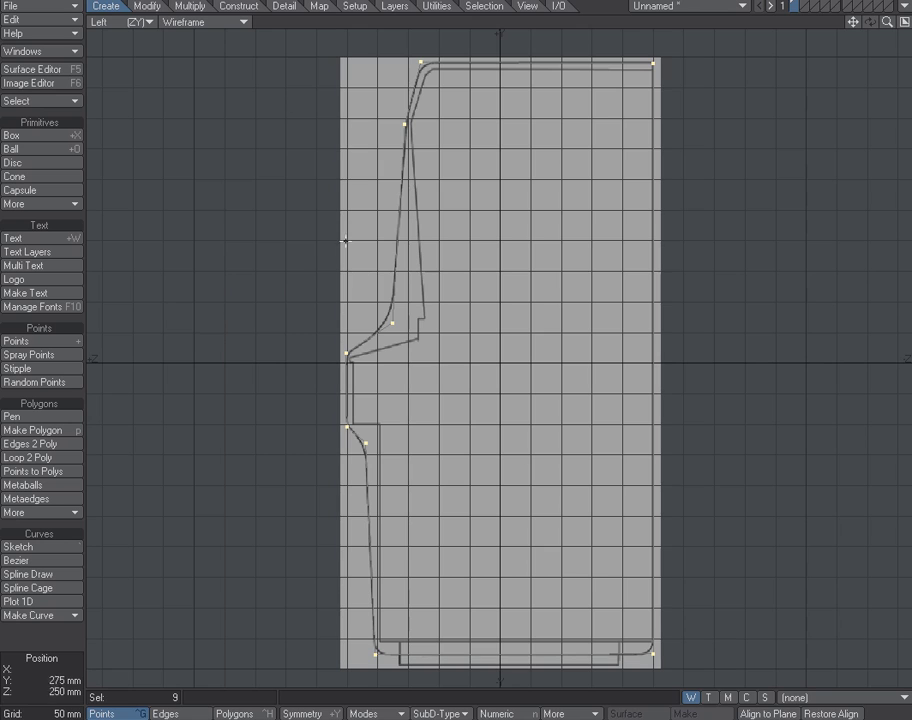
left_click(46, 641)
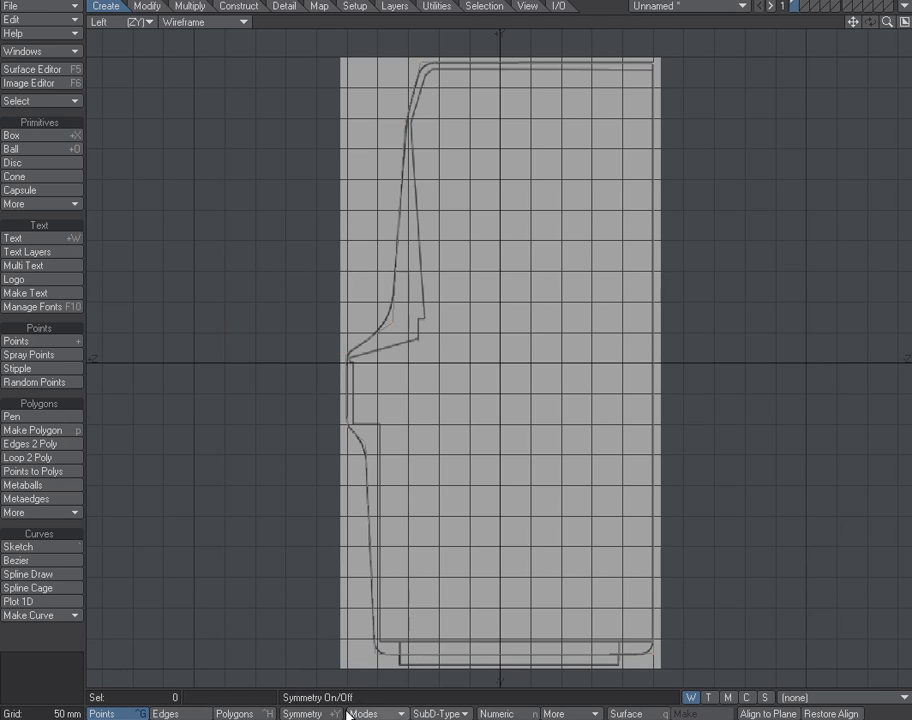
Select the profile's two bottom corner points and examine up close how their edge lines up with the base line.
right_click_drag(341, 632, 536, 692)
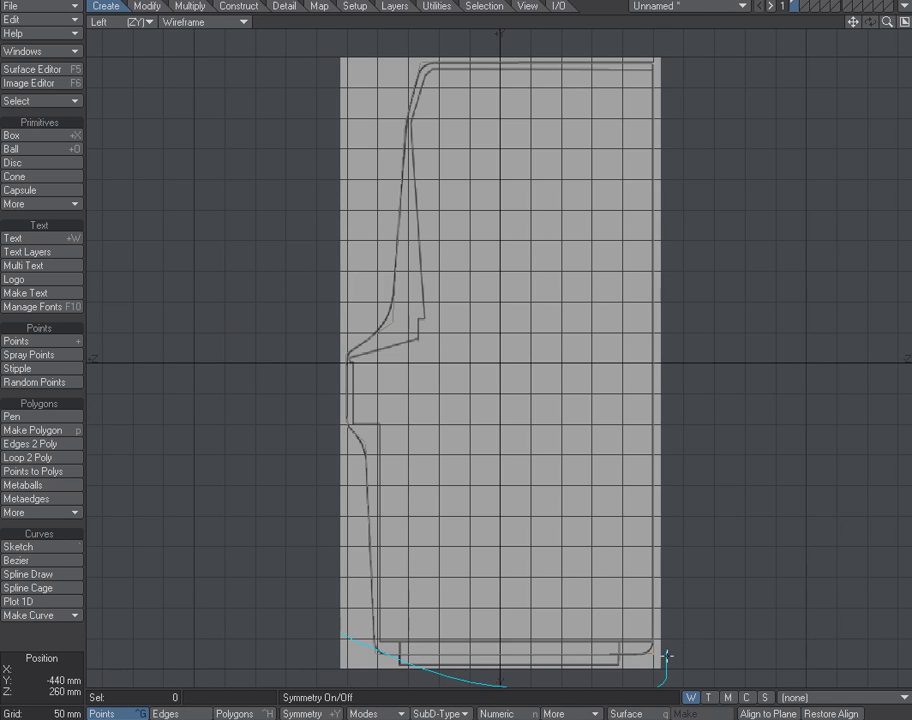
mouse_move(444, 622)
right_mouse_down()
mouse_move(376, 638)
mouse_move(440, 641)
right_mouse_up()
key("ctrl+l")
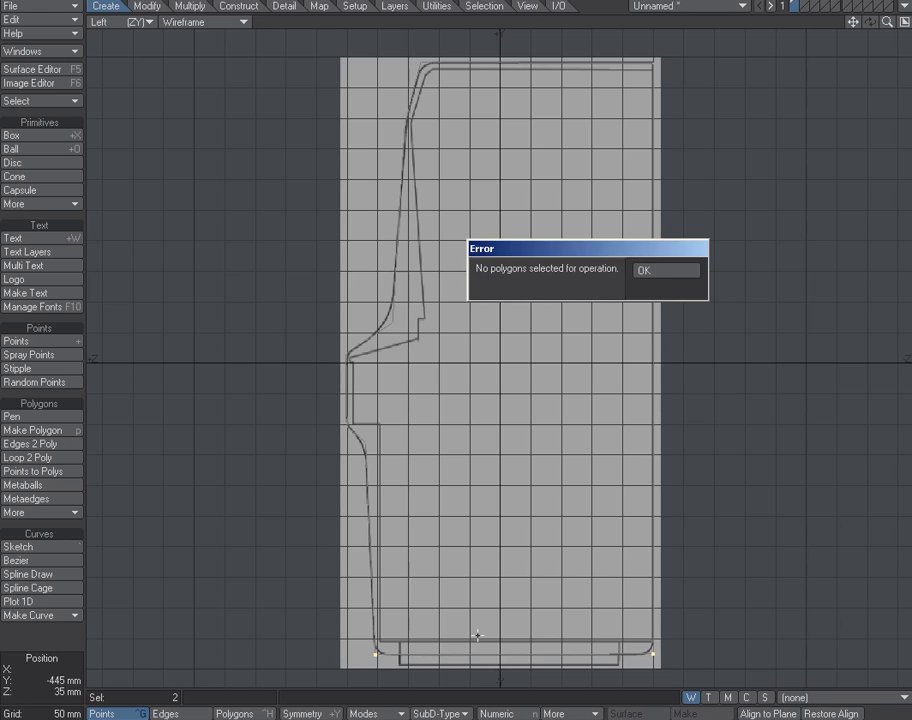
left_click(667, 271)
key("shift+a")
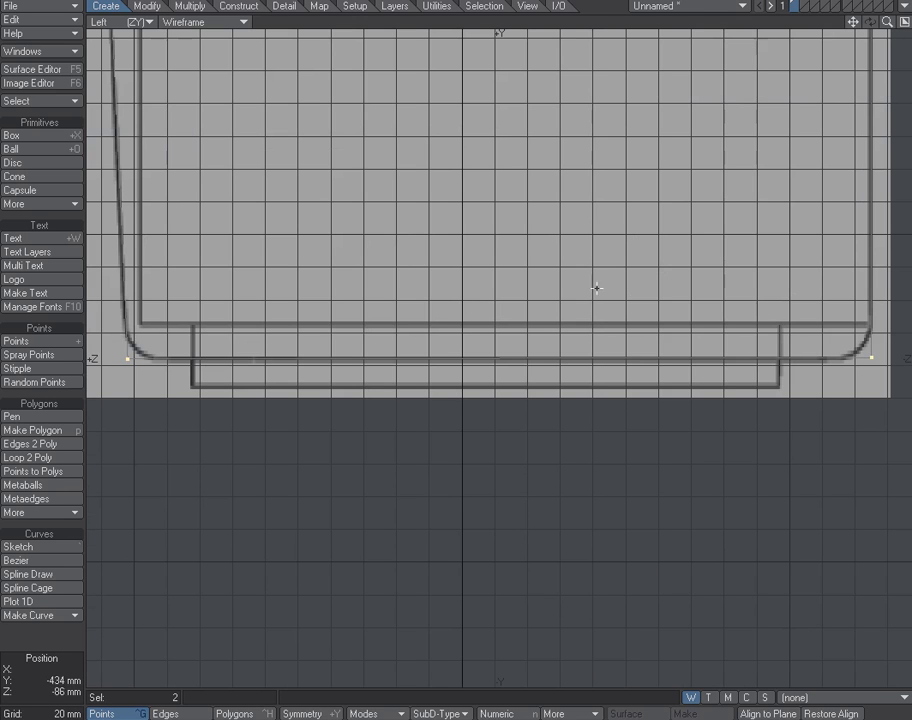
key("a")
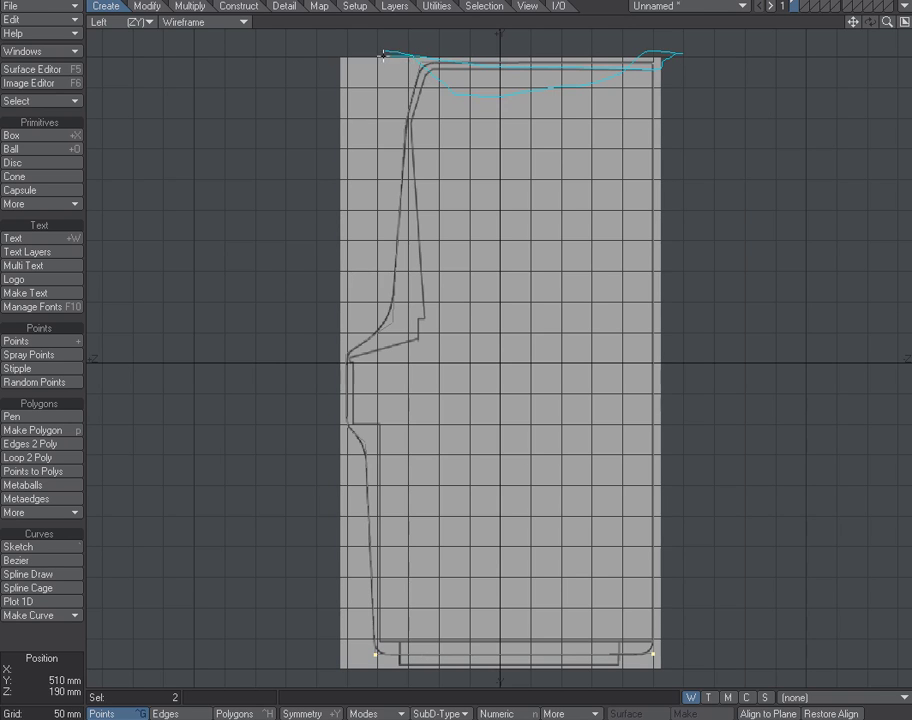
Select the profile's two top corner points and move them up slightly towards the outer top line of the backdrop.
right_click_drag(383, 56, 384, 54)
mouse_move(452, 41)
right_mouse_down()
mouse_move(700, 86)
mouse_move(458, 38)
right_mouse_up()
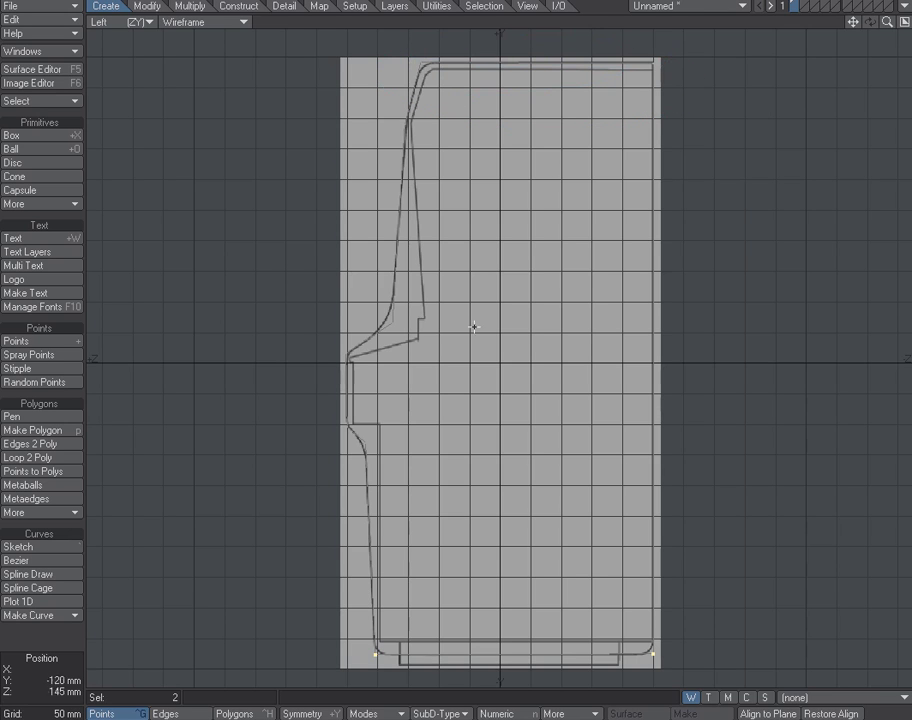
left_click(45, 683)
mouse_move(458, 130)
right_mouse_down()
mouse_move(521, 26)
mouse_move(564, 126)
mouse_move(521, 130)
right_mouse_up()
key("shift+a")
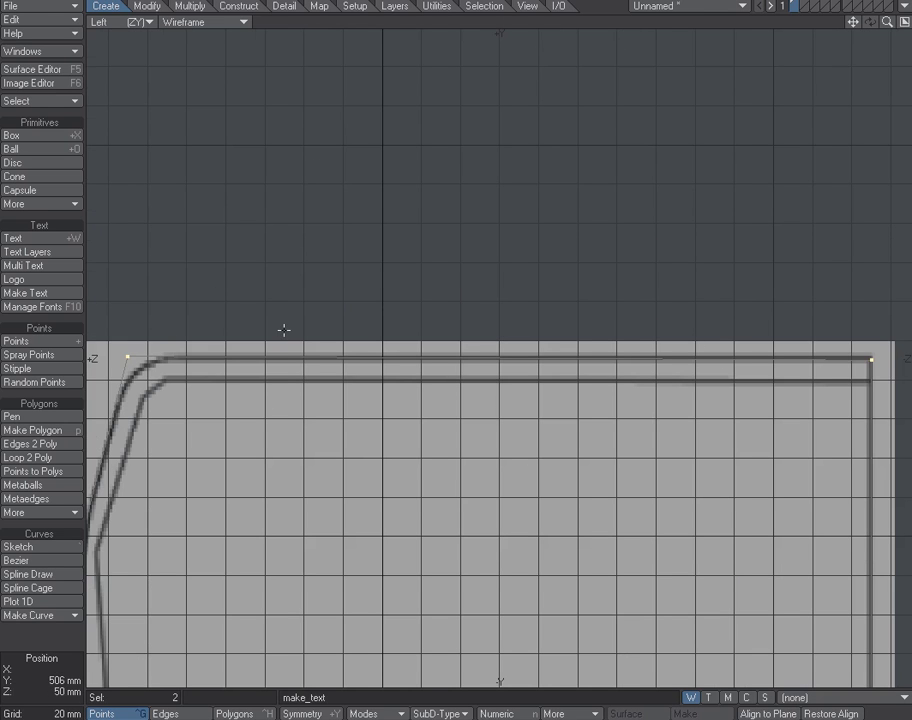
key("t")
left_click_drag(320, 373, 320, 369)
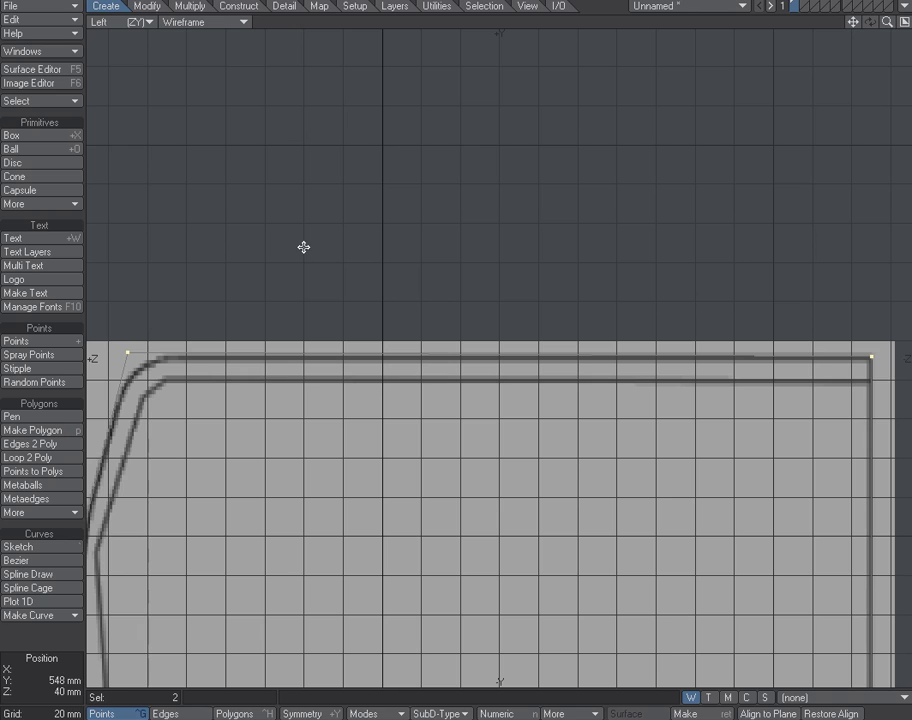
Stretch the two top corner points vertically about the back corner to level the top edge, and deselect them.
key("h")
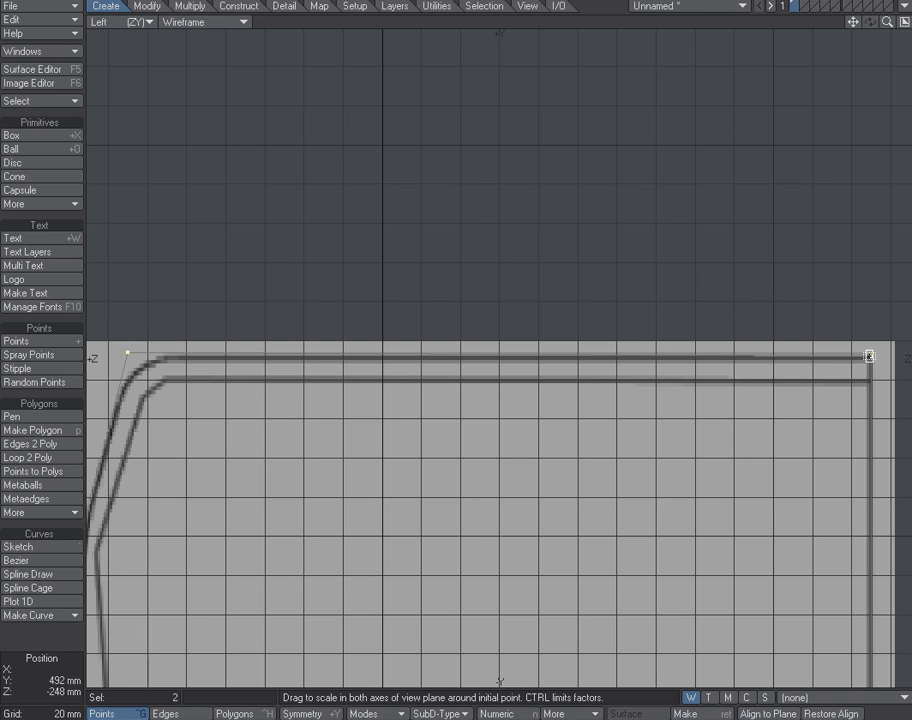
left_click_drag(869, 356, 869, 362, "ctrl")
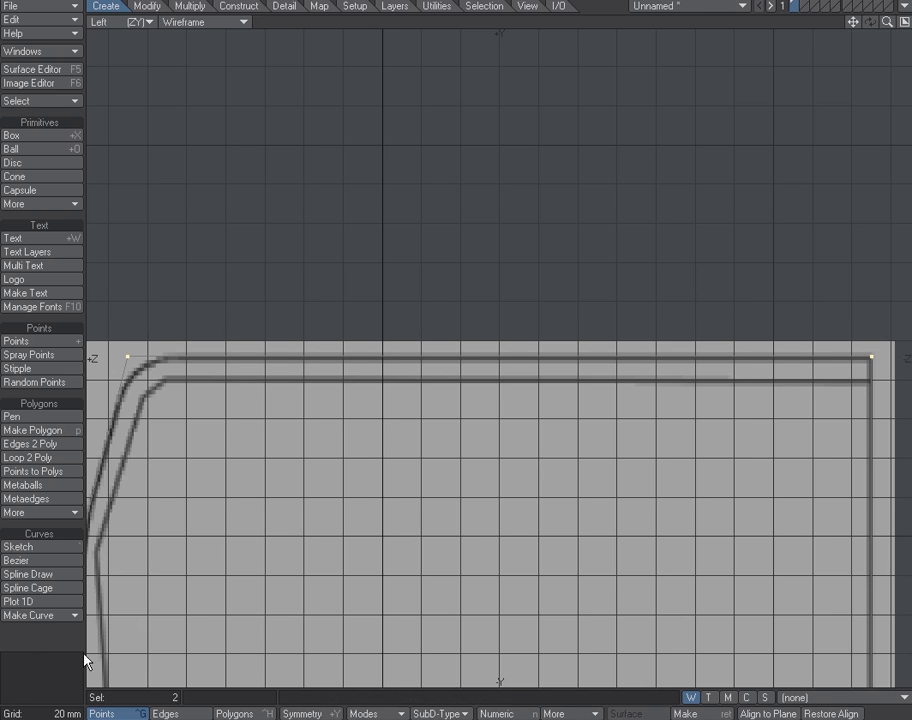
left_click(23, 646)
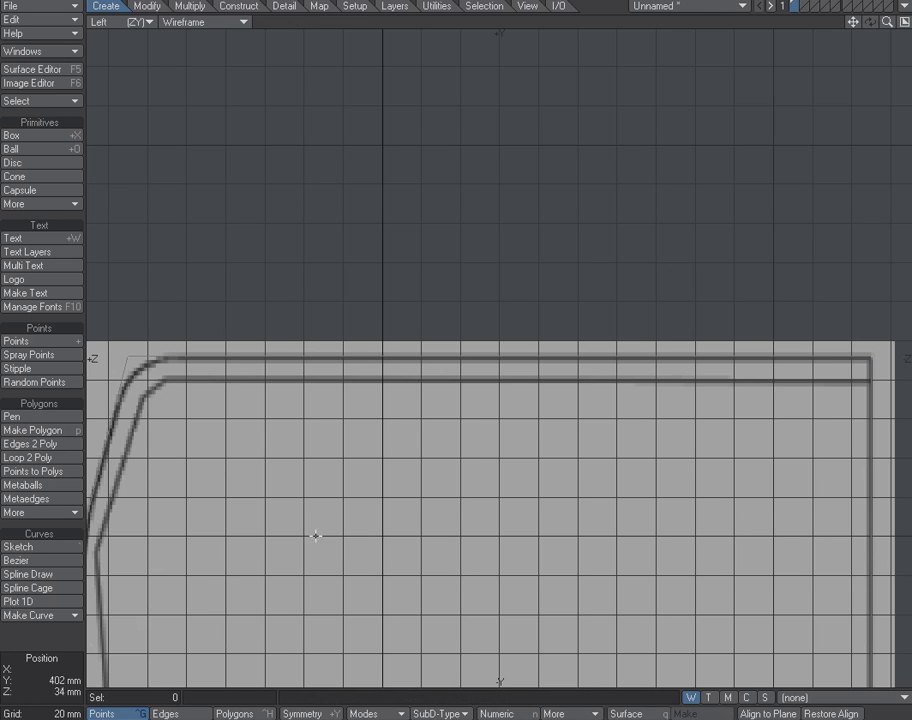
Return to the four-view layout, rotate the perspective view to face the profile polygon and select the polygon.
left_click_drag(260, 507, 437, 221, "alt")
left_click_drag(517, 220, 290, 224, "alt")
key("a")
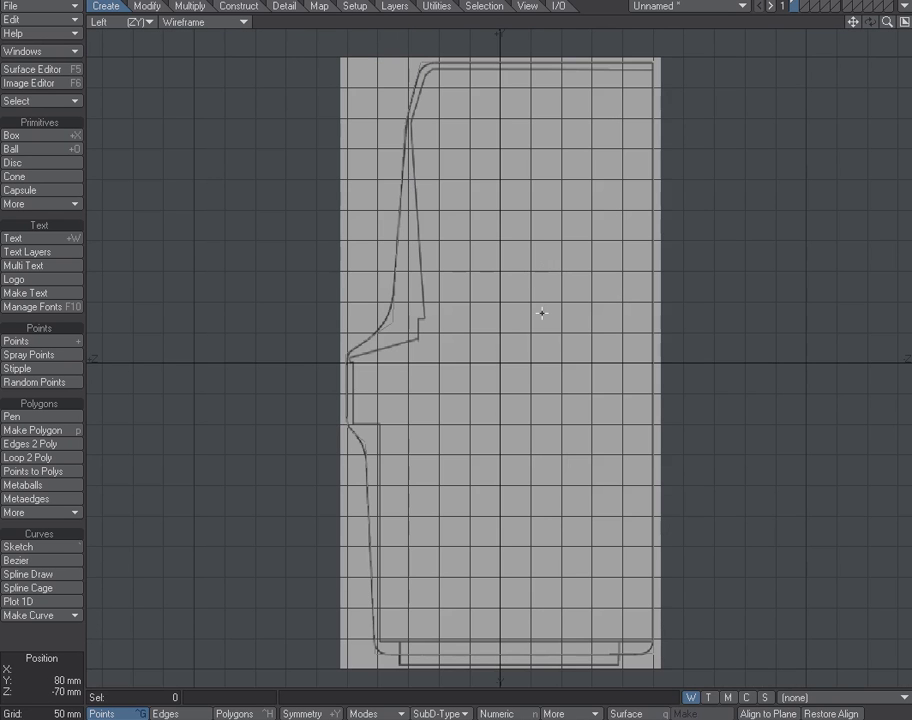
key("KP_0")
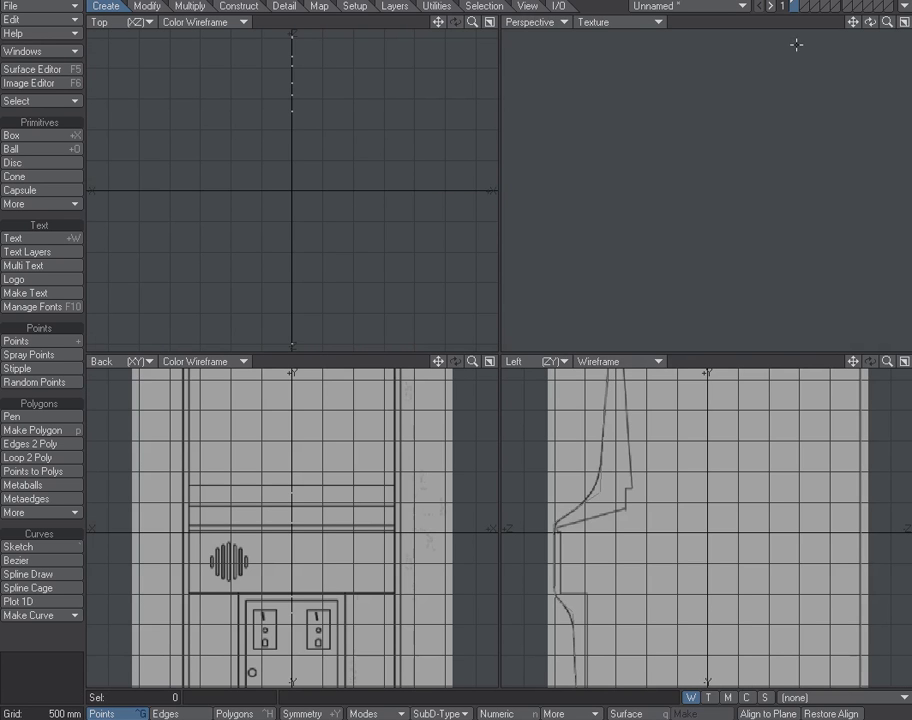
left_click(870, 22)
left_click_drag(870, 22, 775, 22)
left_click_drag(898, 21, 906, 21)
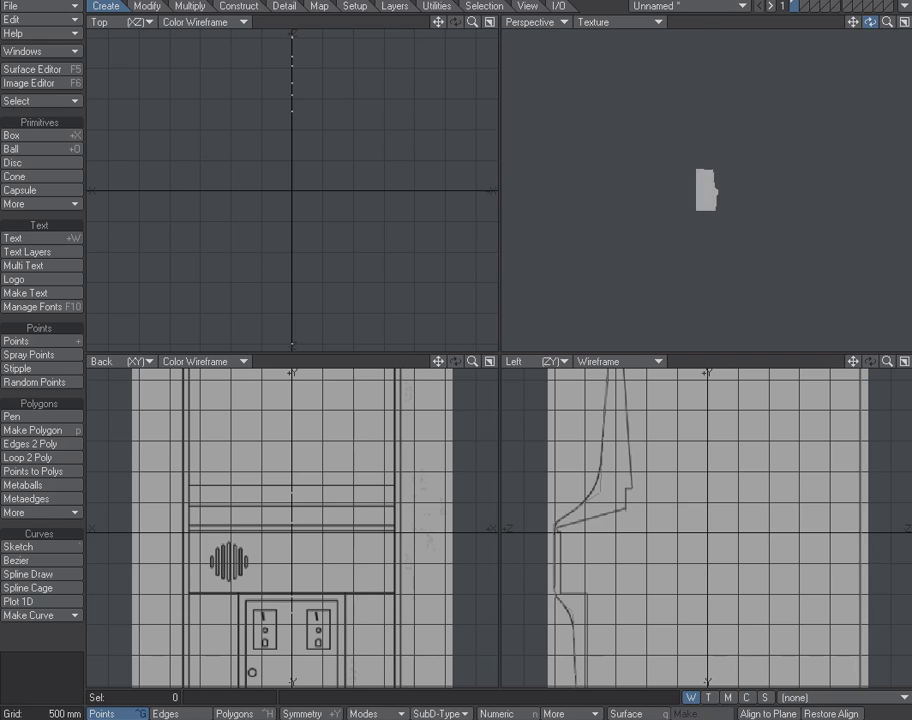
key("space")
key("space")
left_click(706, 191)
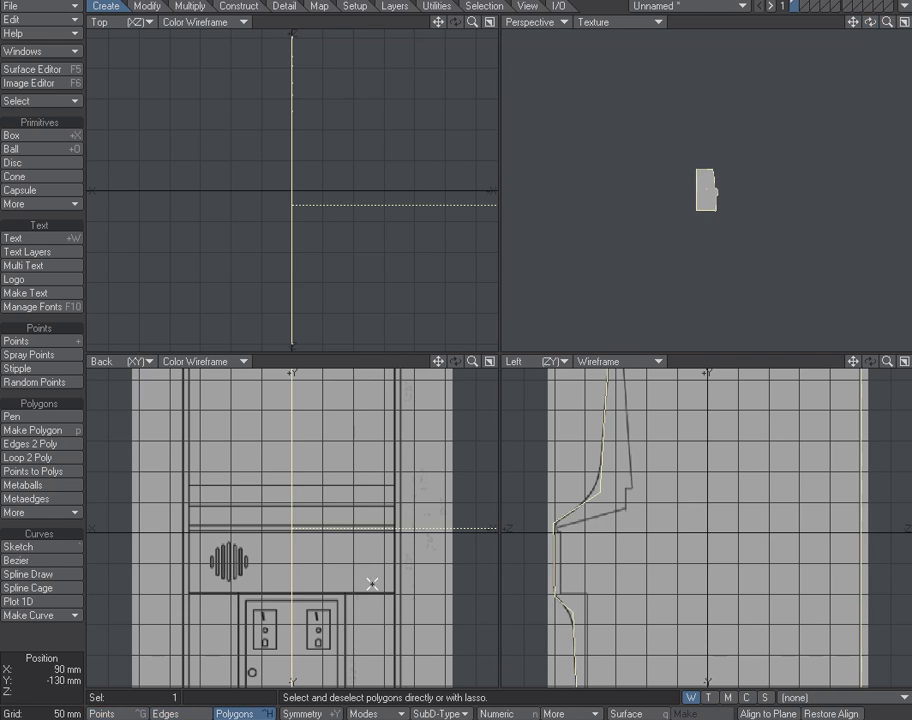
left_click(185, 713)
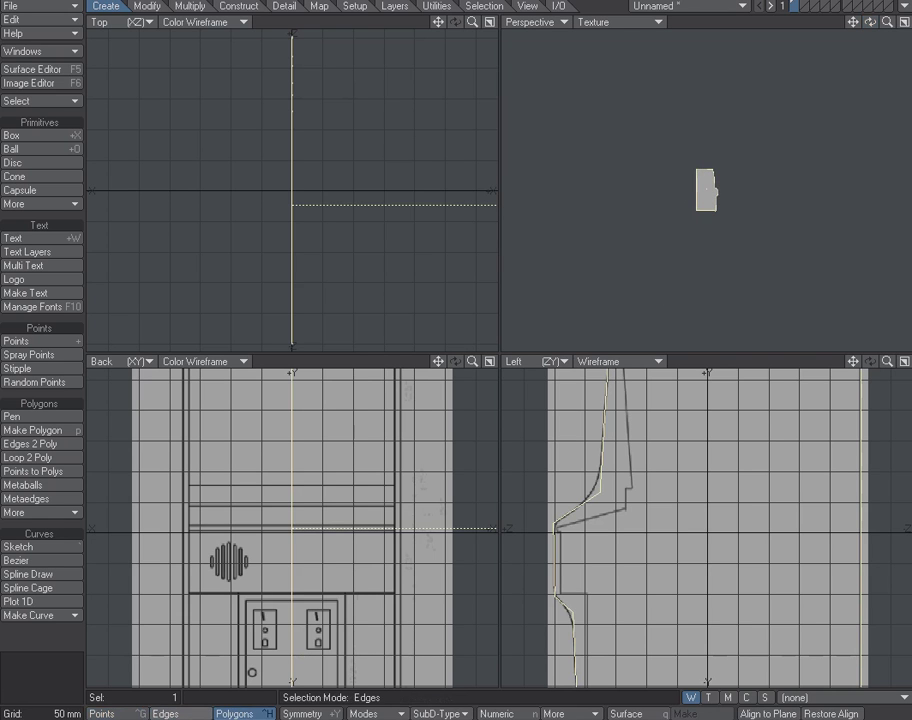
left_click(110, 713)
left_click(200, 714)
left_click(234, 713)
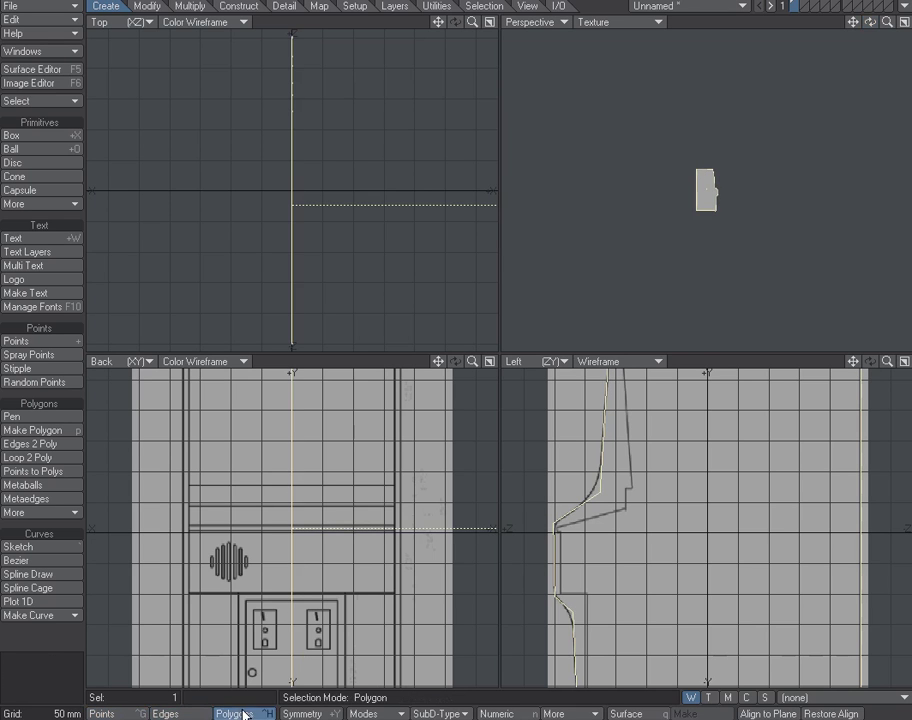
left_click(166, 713)
left_click(234, 713)
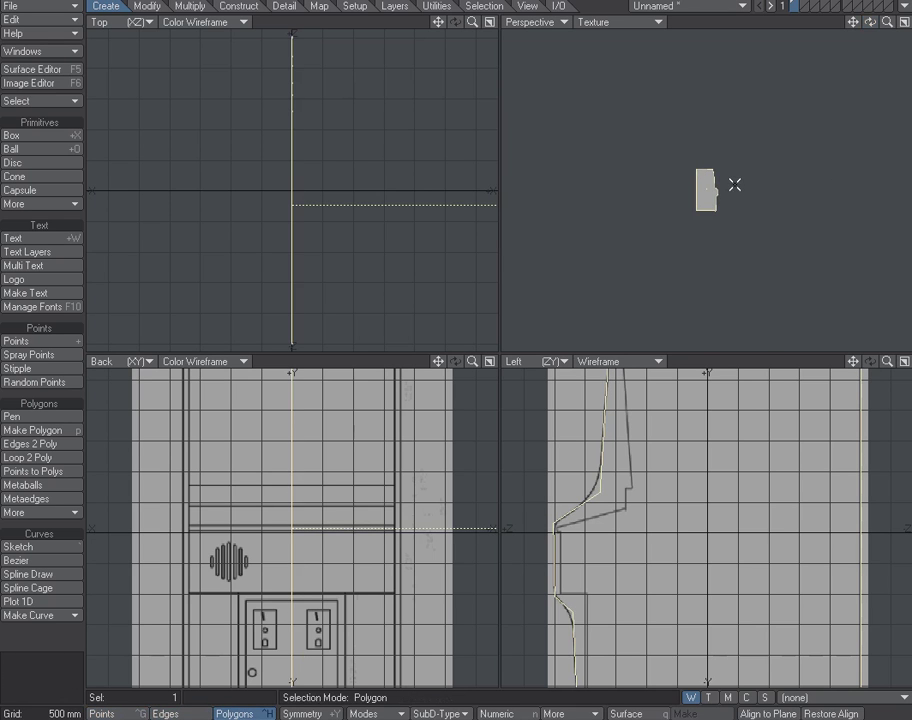
Move the profile polygon along X in the Back view onto the outer line of the cabinet's +X side panel.
key("shift+a")
left_click_drag(870, 22, 852, 24)
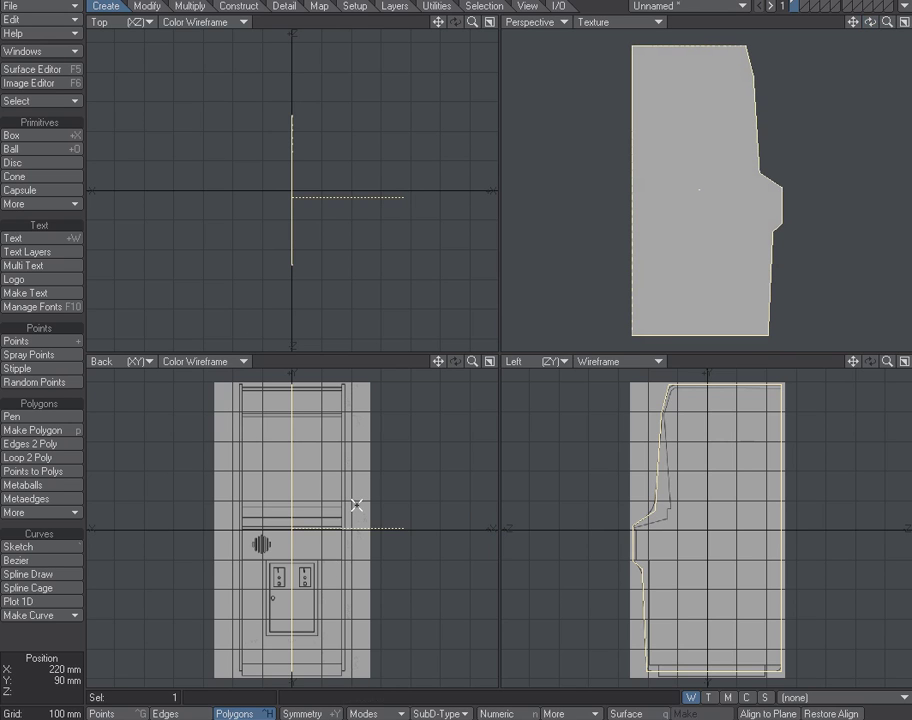
key("w")
left_click(855, 301)
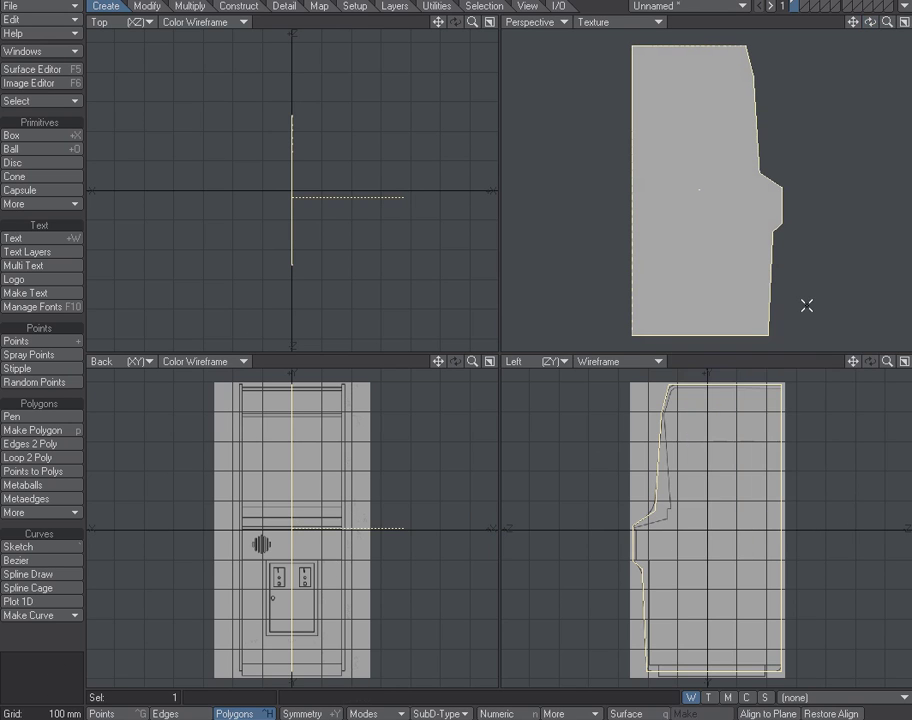
key("t")
left_click_drag(292, 527, 345, 527)
key("shift+a")
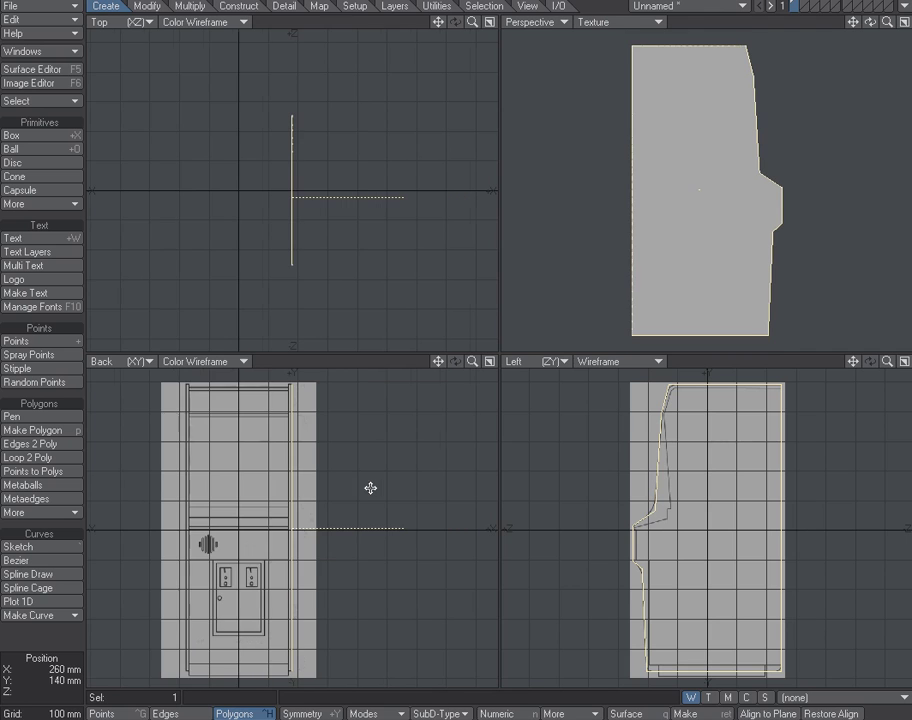
left_click_drag(473, 362, 493, 362)
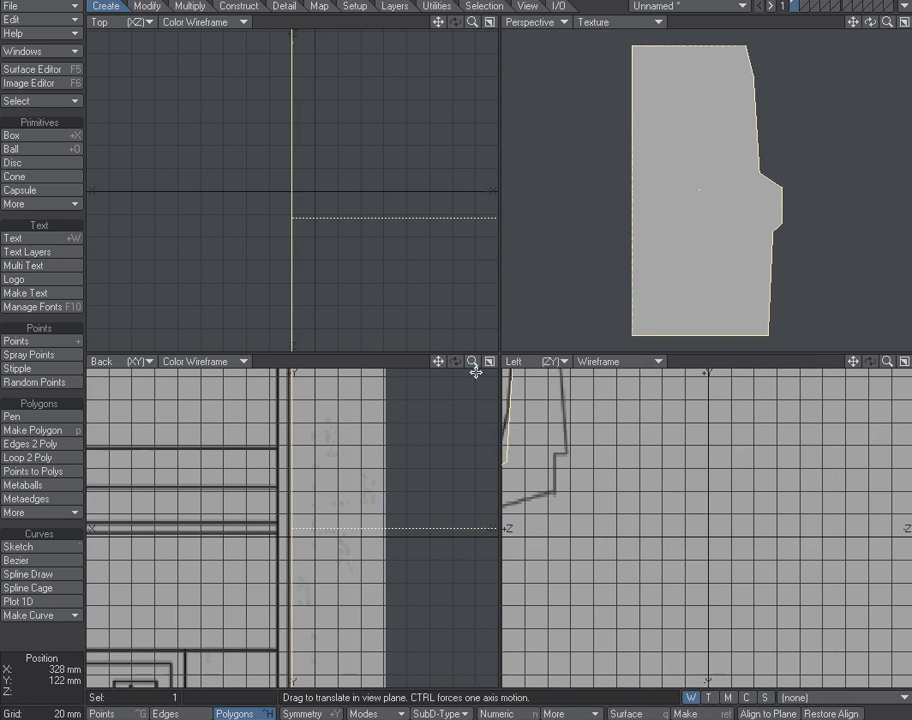
left_click_drag(295, 525, 287, 530)
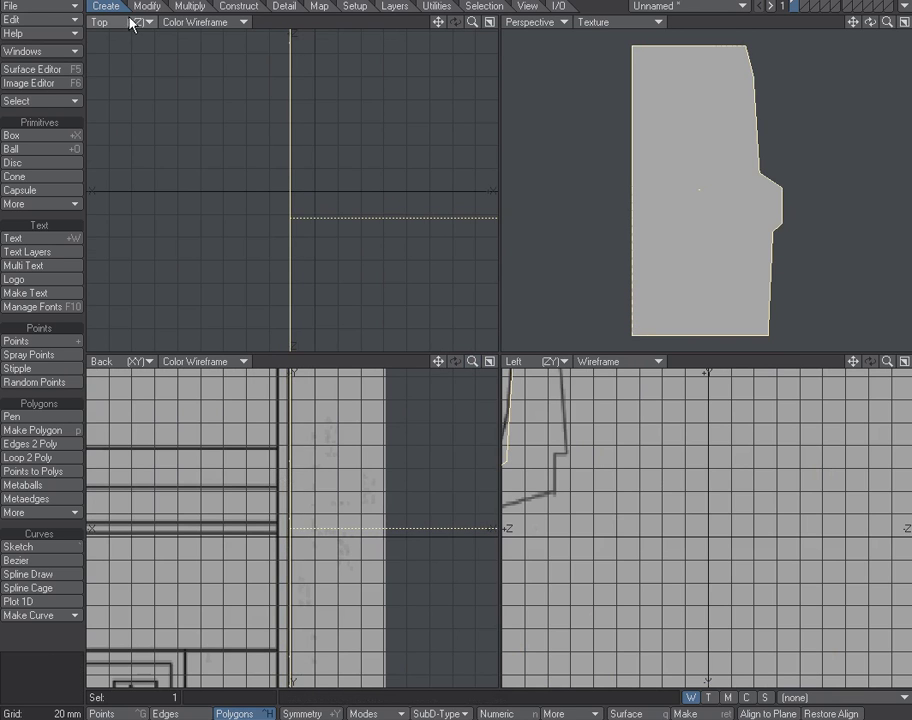
Extrude the profile polygon inward along X to the side panel's inner line in the Back view.
left_click(185, 7)
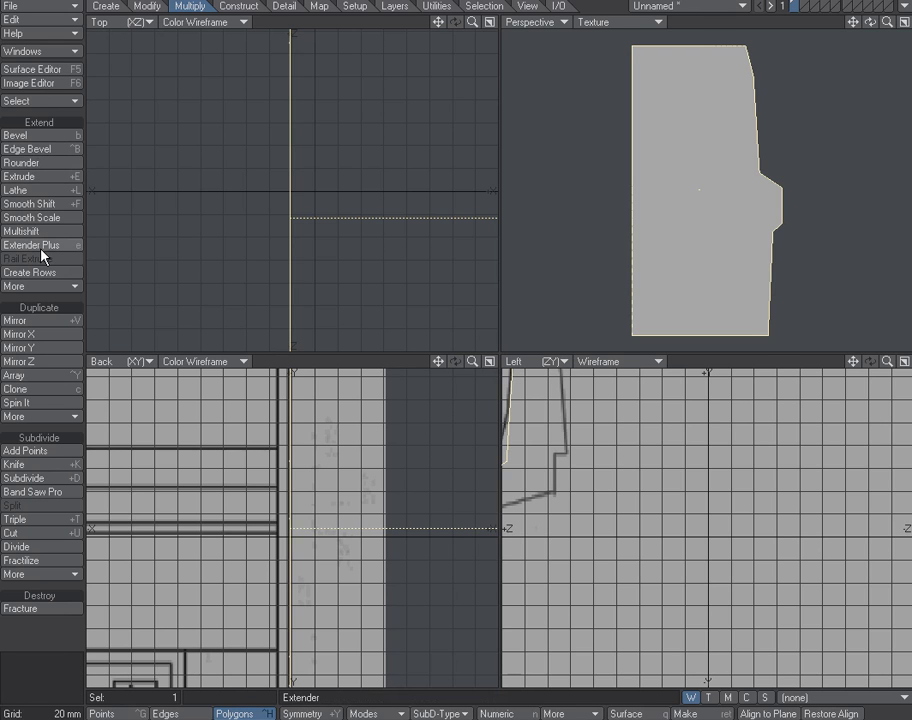
left_click(24, 176)
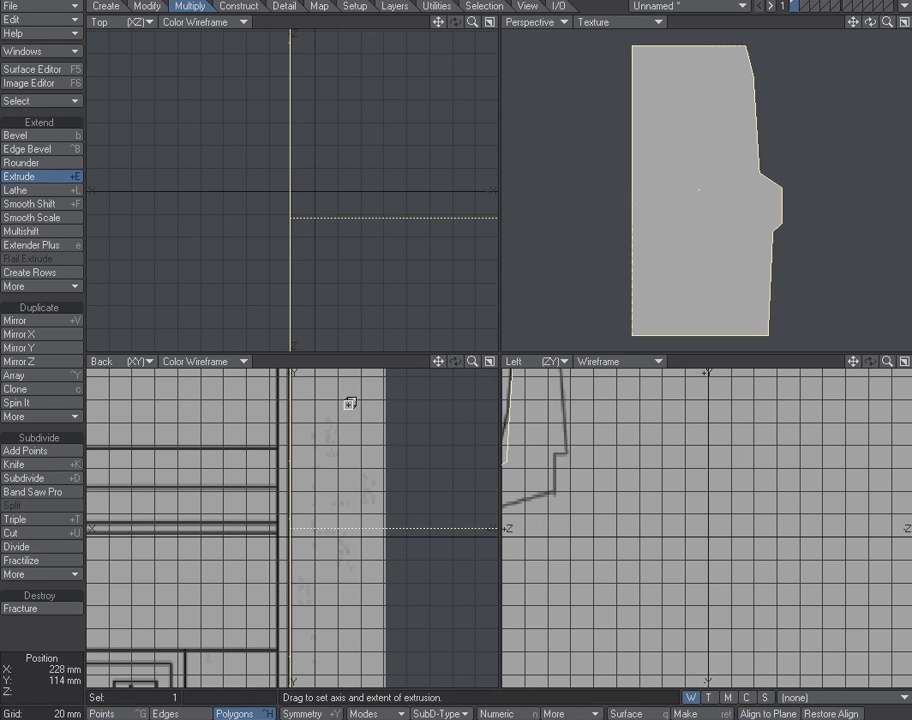
left_click_drag(289, 529, 277, 529)
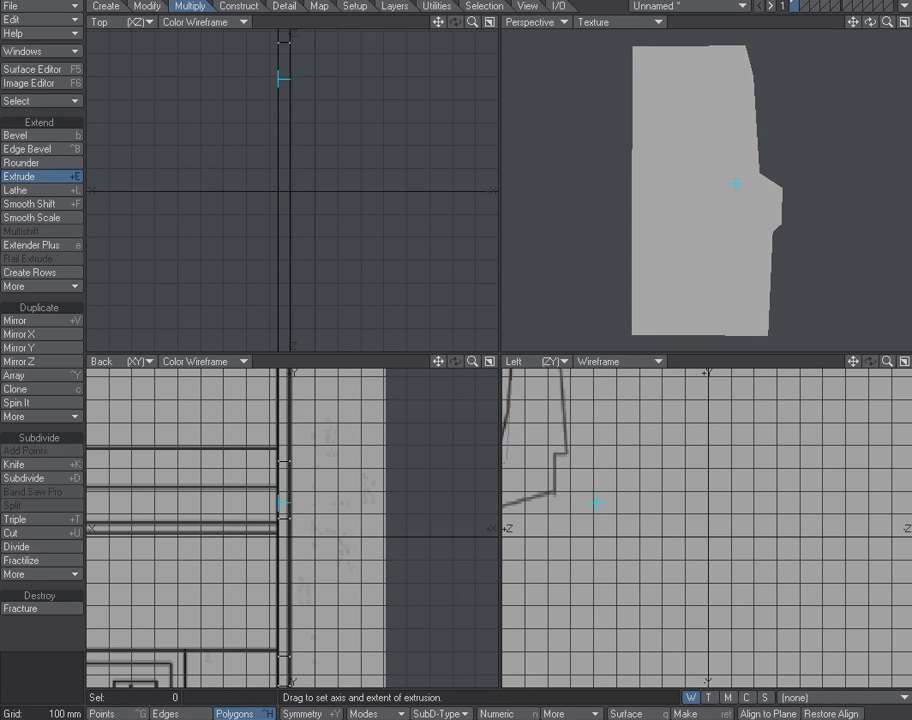
left_click_drag(870, 22, 842, 36)
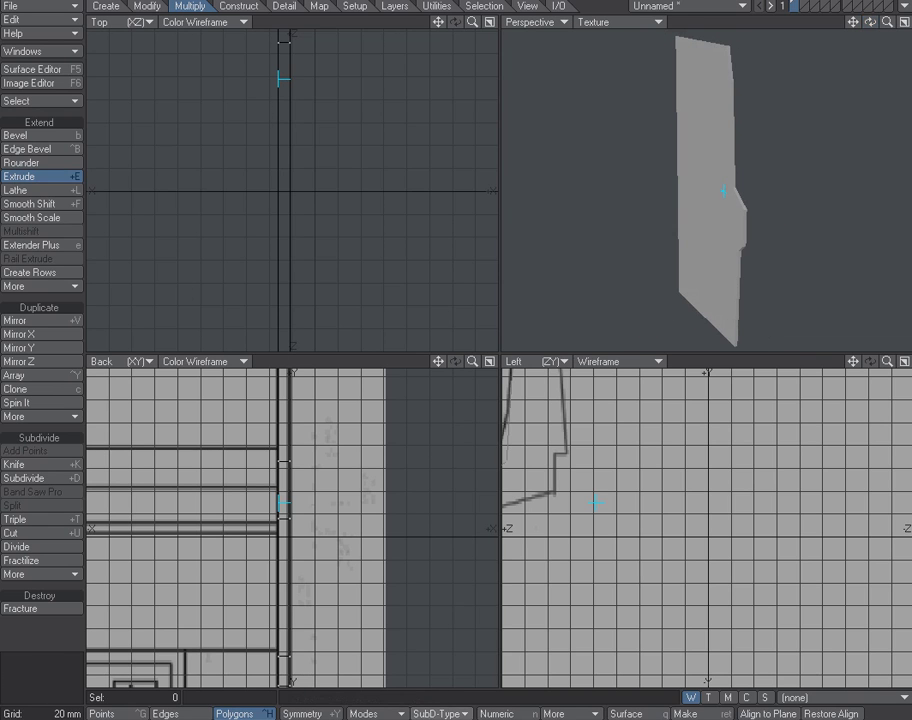
key("space")
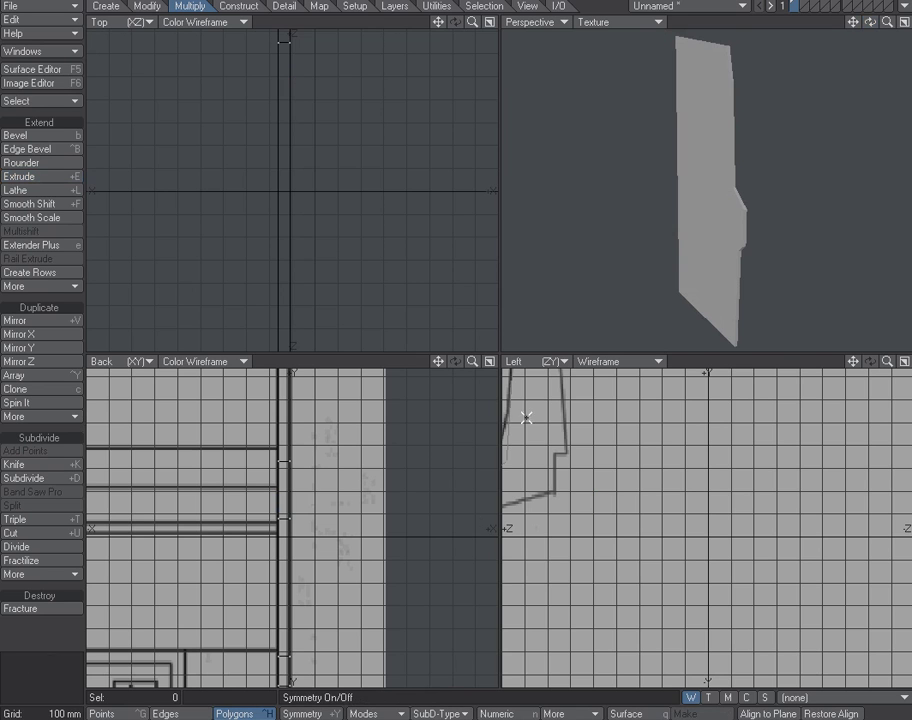
left_click(690, 95)
key("super")
left_click(715, 110)
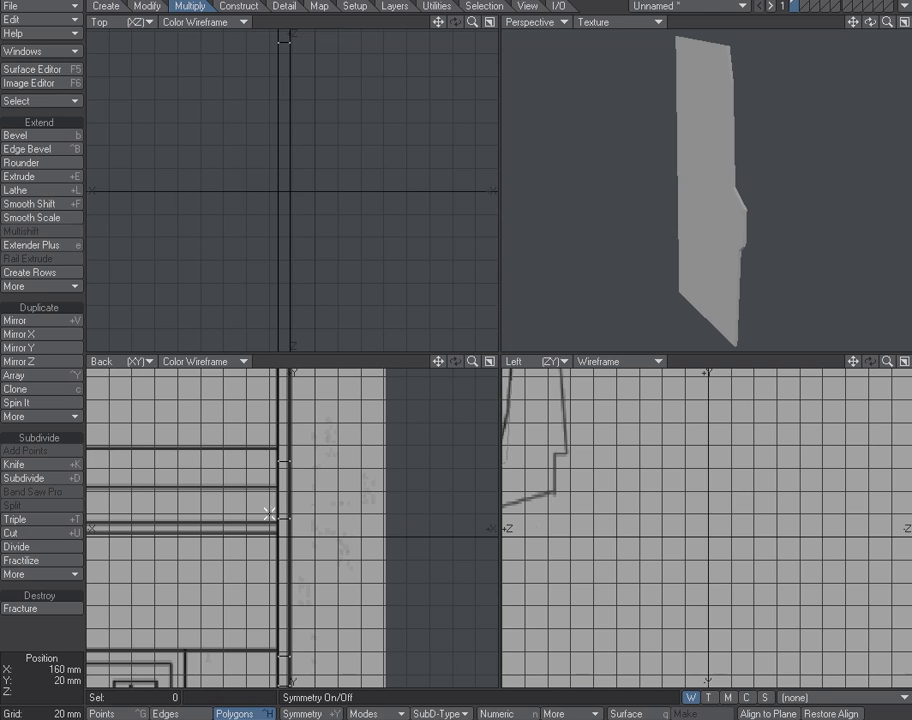
left_click_drag(244, 500, 321, 455, "alt")
mouse_move(641, 244)
left_mouse_down("alt")
mouse_move(643, 228)
mouse_move(682, 197)
mouse_move(668, 281)
mouse_move(694, 210)
mouse_move(664, 259)
mouse_move(640, 241)
left_mouse_up("alt")
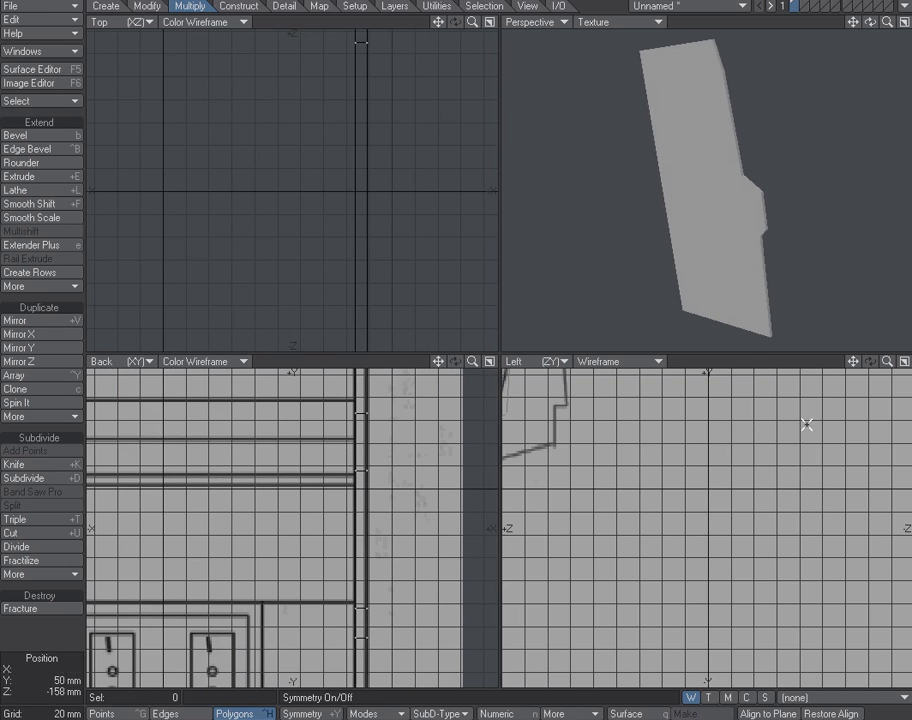
Show the Left view full size and select the two points at the side panel's top front corner.
key("KP_0")
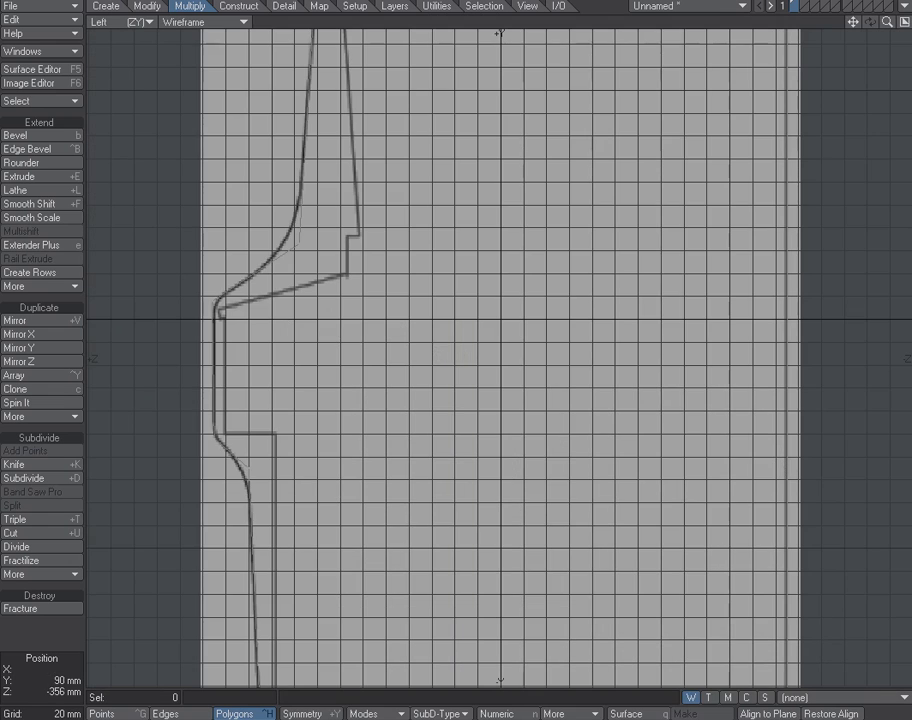
key("a")
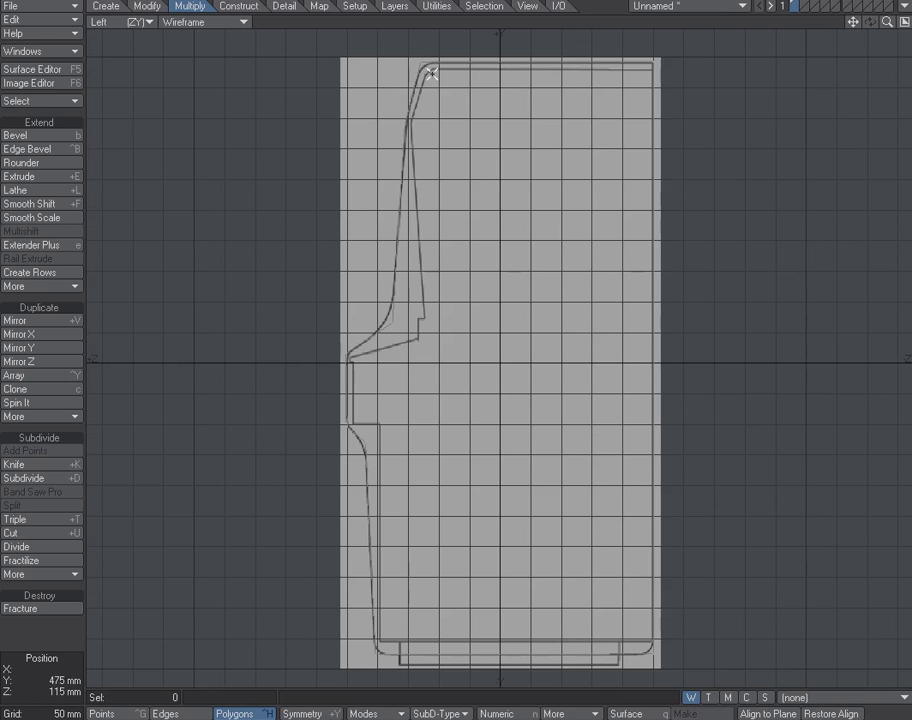
key("ctrl+g")
right_click_drag(421, 87, 430, 76)
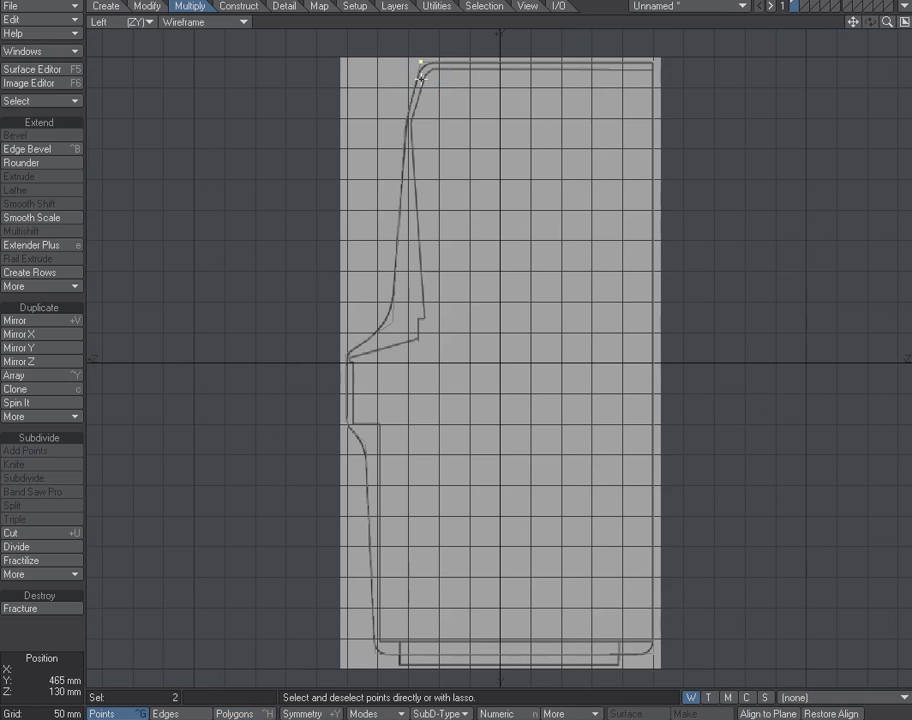
key("g")
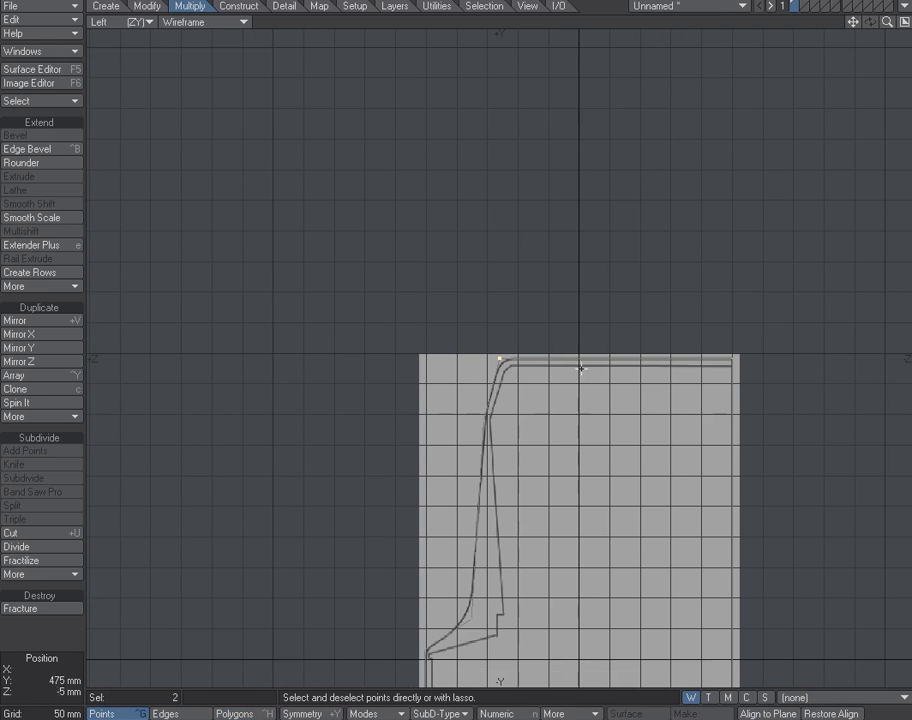
left_click_drag(889, 22, 909, 22)
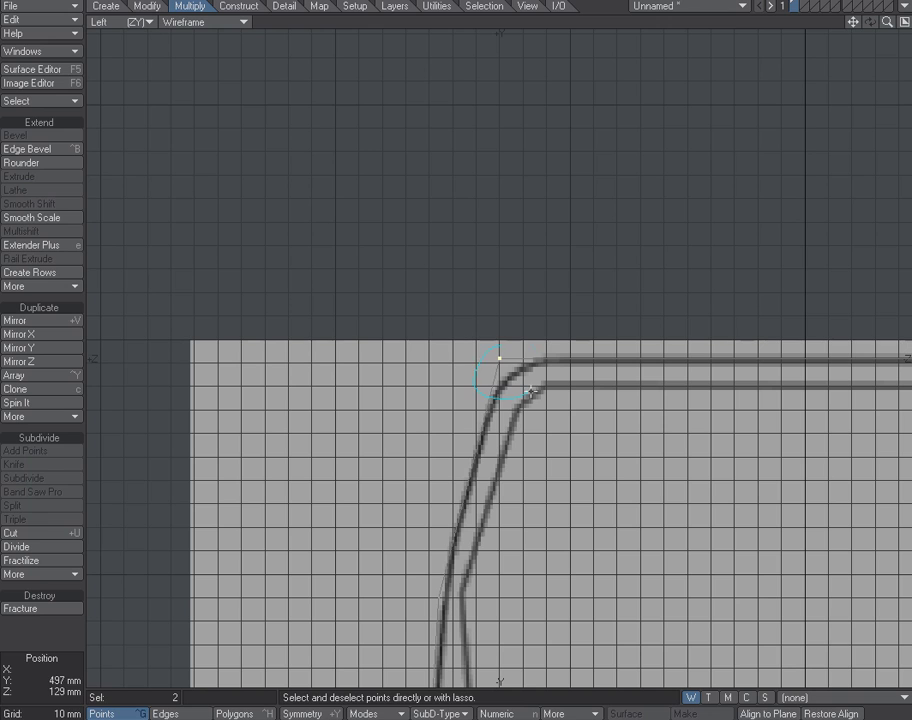
left_click(492, 356)
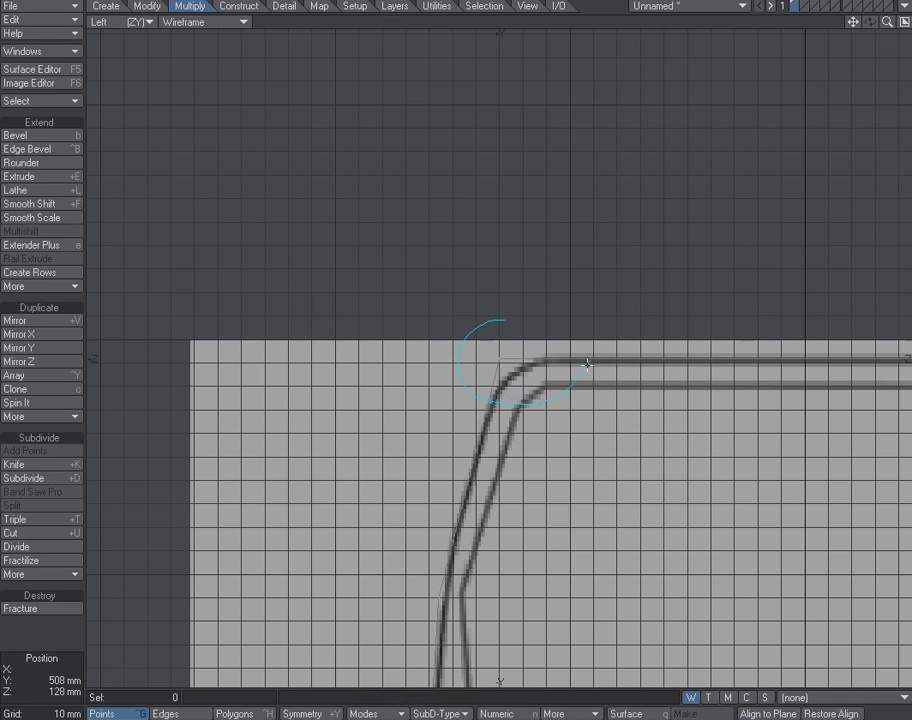
right_click_drag(587, 366, 459, 333)
right_click_drag(491, 403, 554, 359)
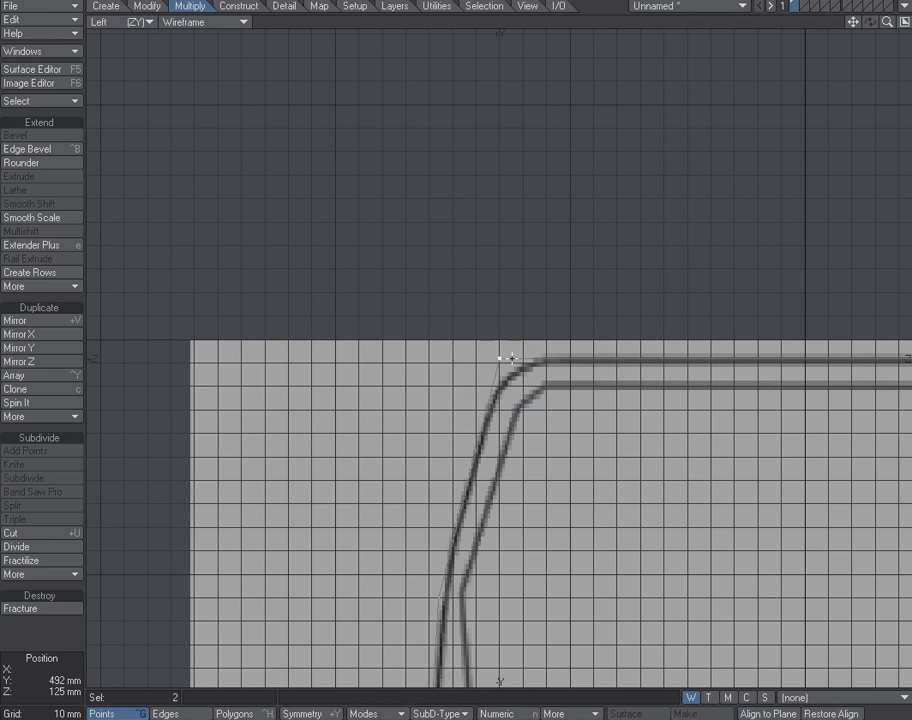
Start Rounder on the selected top front corner points and set it to 4 rounding polygons.
left_click(145, 6)
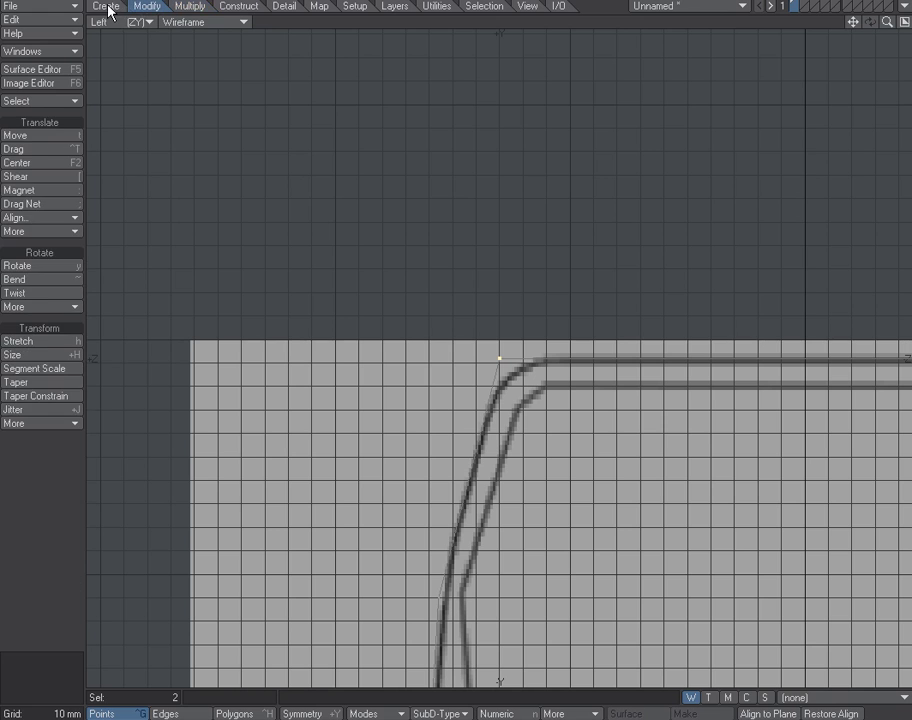
left_click(108, 6)
left_click(209, 8)
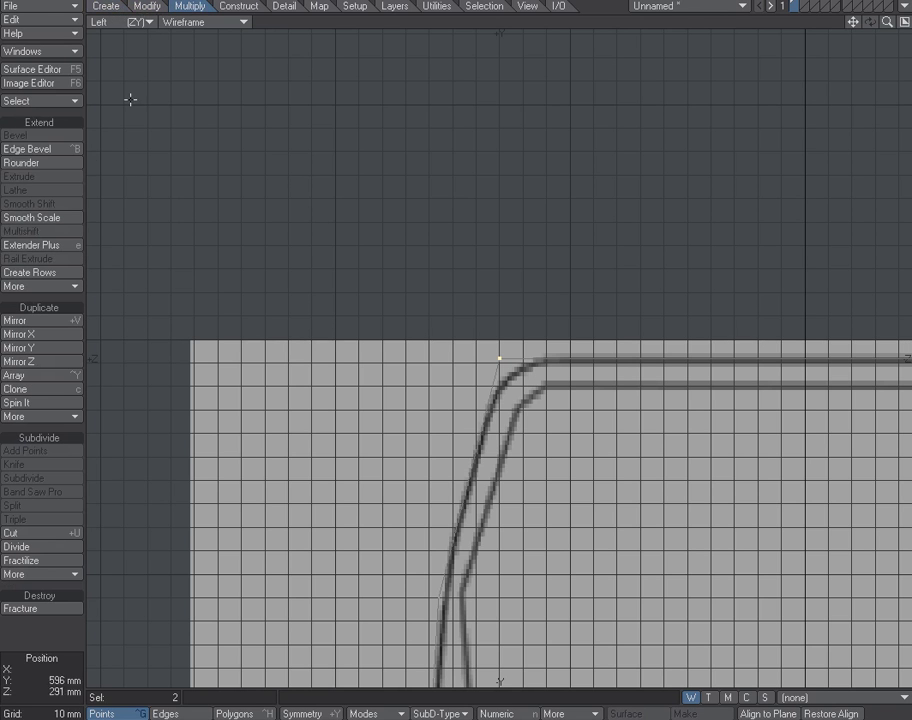
left_click(24, 165)
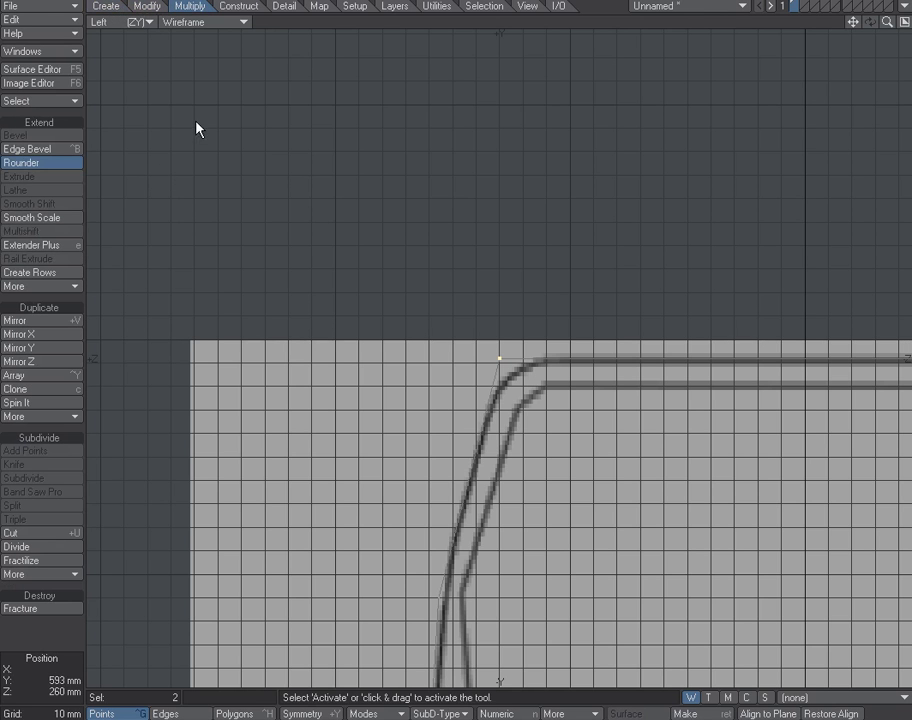
left_click(497, 713)
left_click_drag(745, 252, 211, 57)
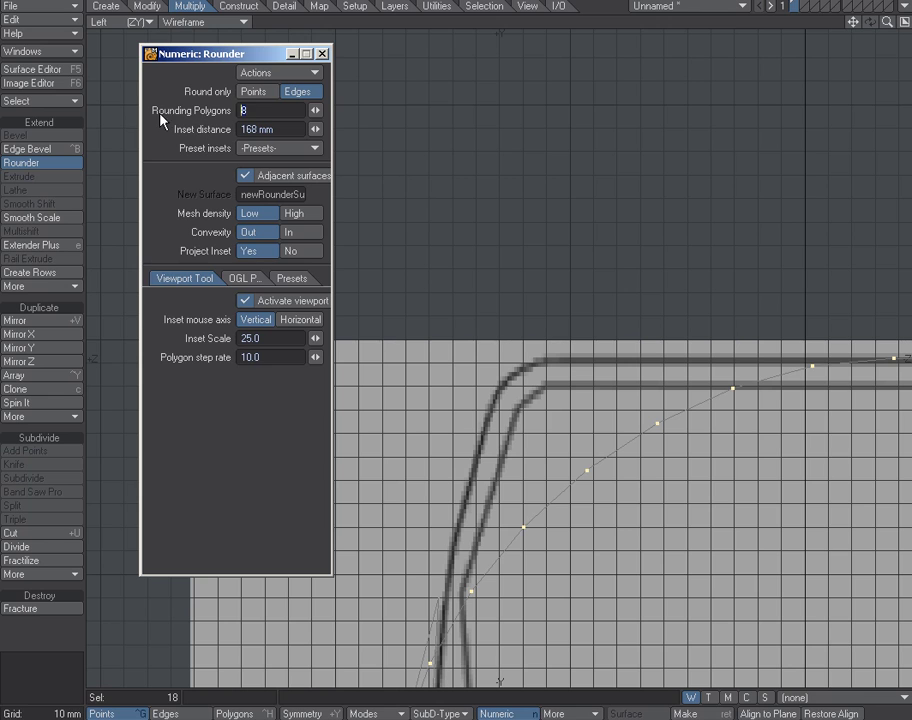
key("BackSpace")
type("4")
key("Return")
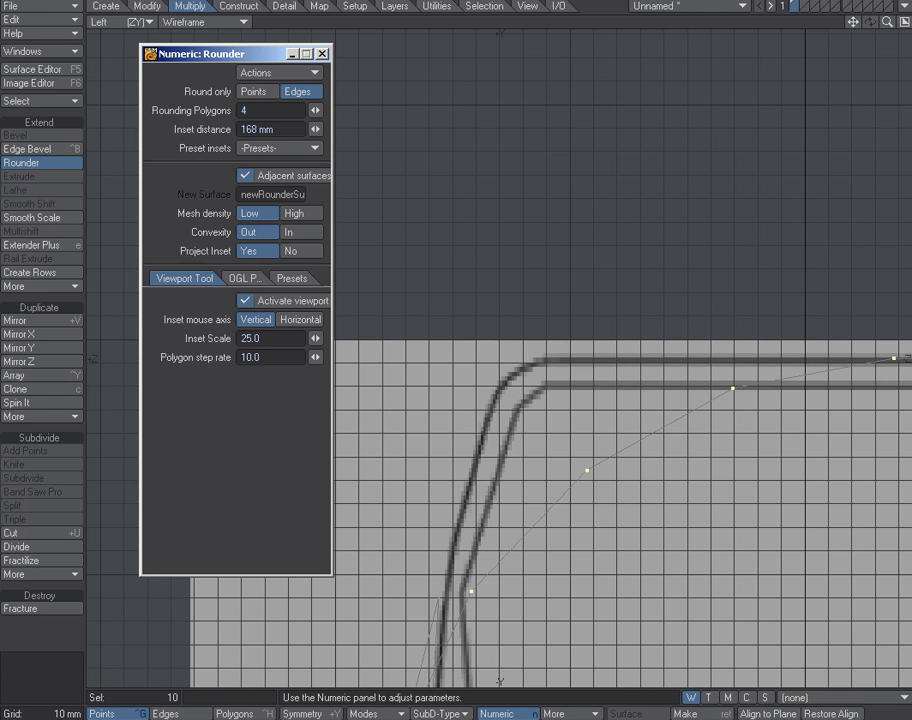
Reduce the top front corner's rounding inset distance to 26 mm to match the backdrop, and deselect the points.
left_click_drag(315, 110, 257, 129)
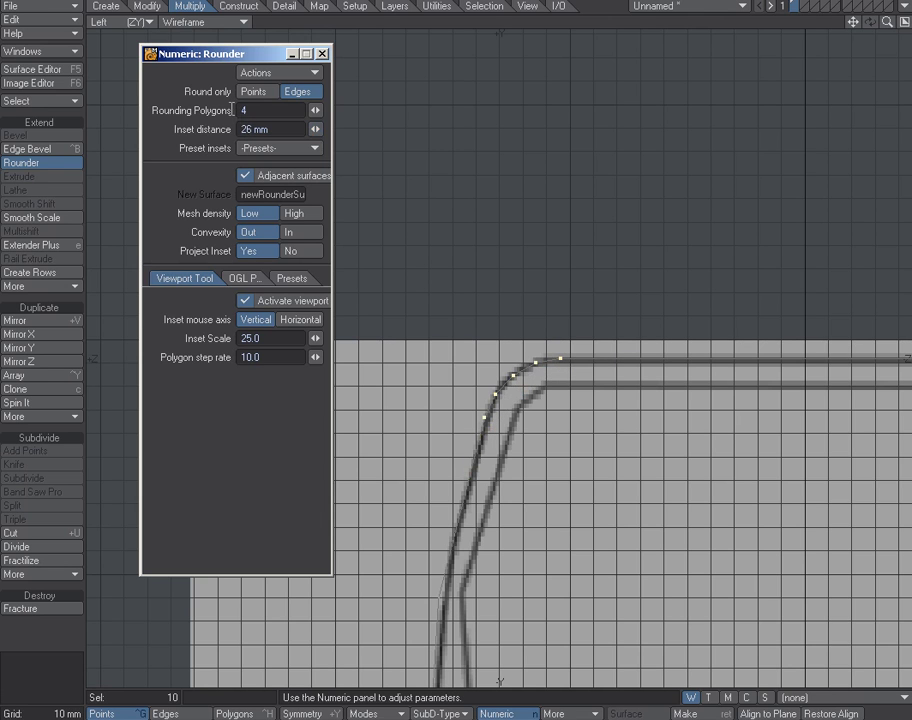
left_click(322, 53)
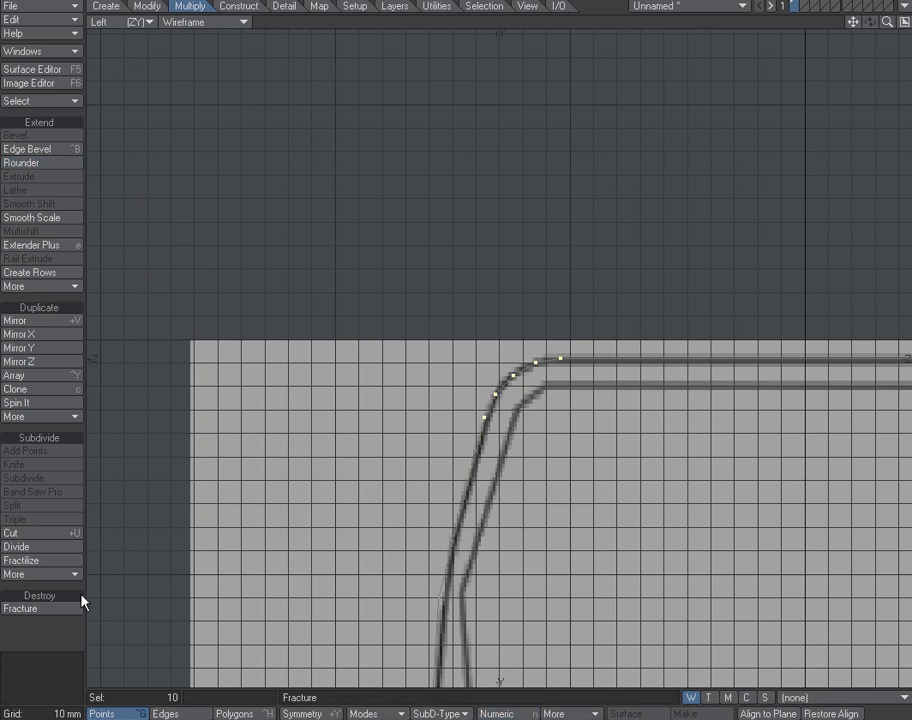
left_click(67, 651)
Round the side panel's bottom front corner with 4 rounding polygons and a 26 mm inset, and deselect the points.
key("a")
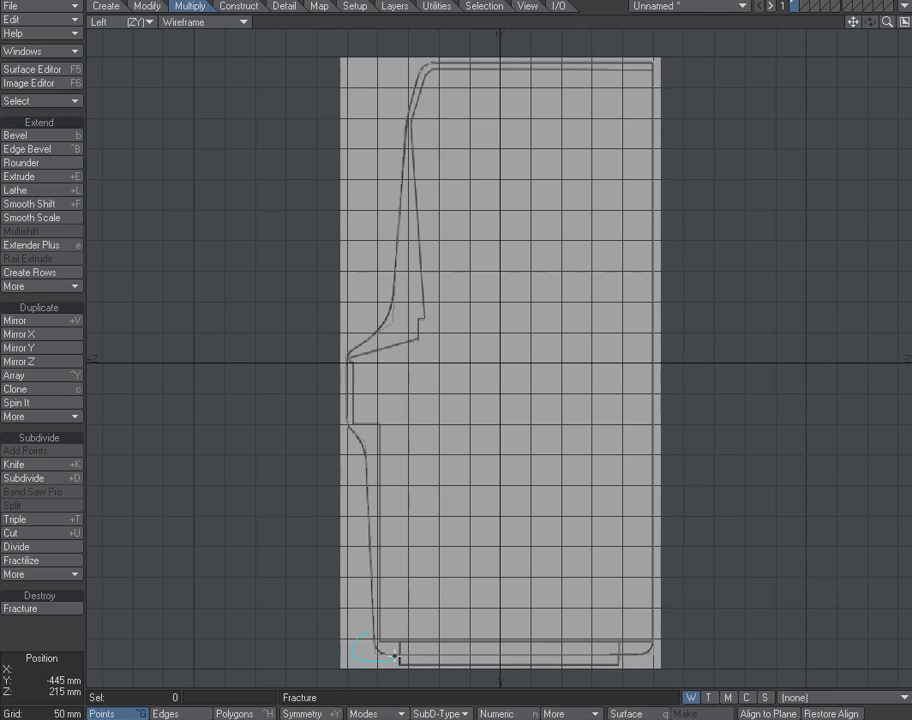
right_click_drag(395, 657, 354, 635)
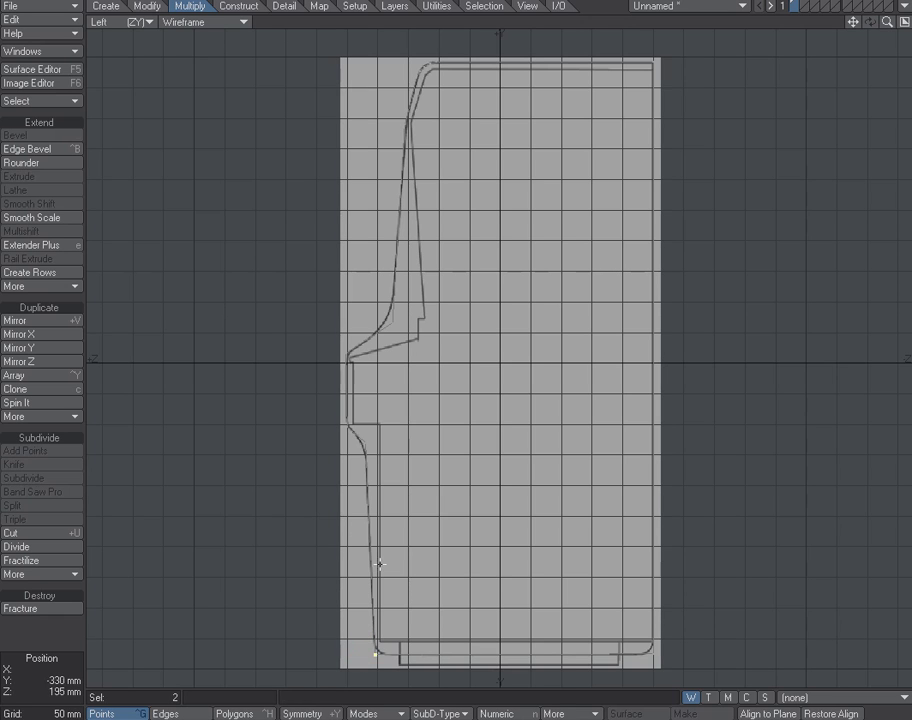
key("shift+a")
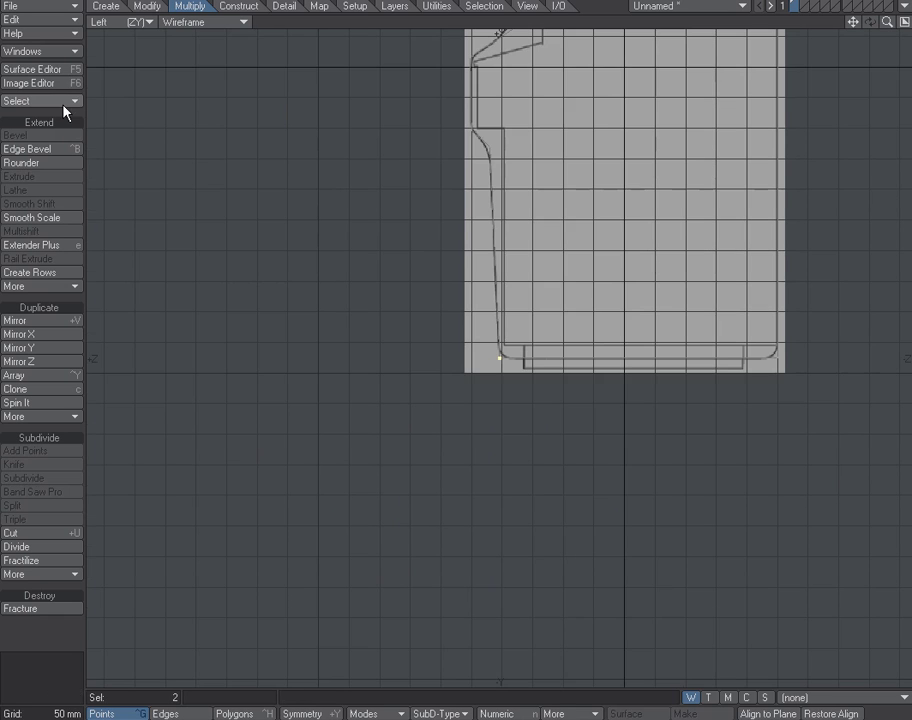
left_click(38, 162)
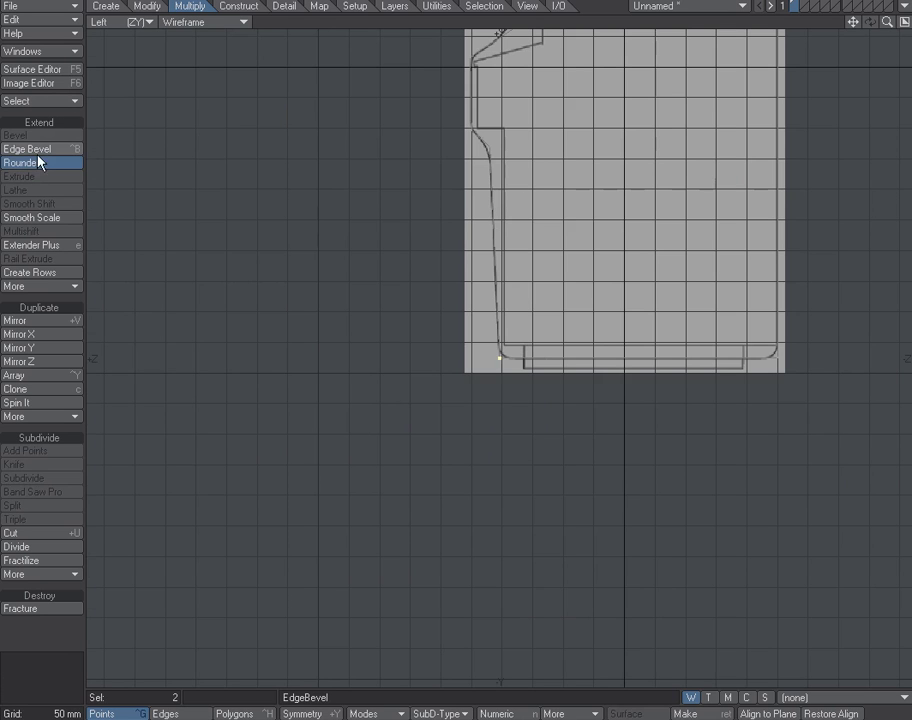
key("n")
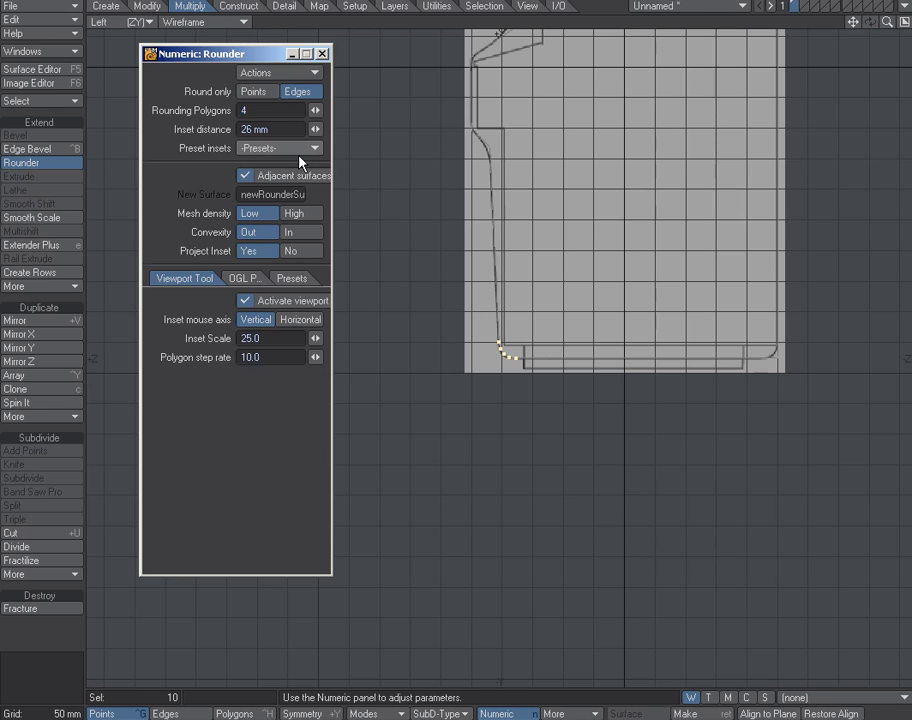
key("space")
left_click(58, 645)
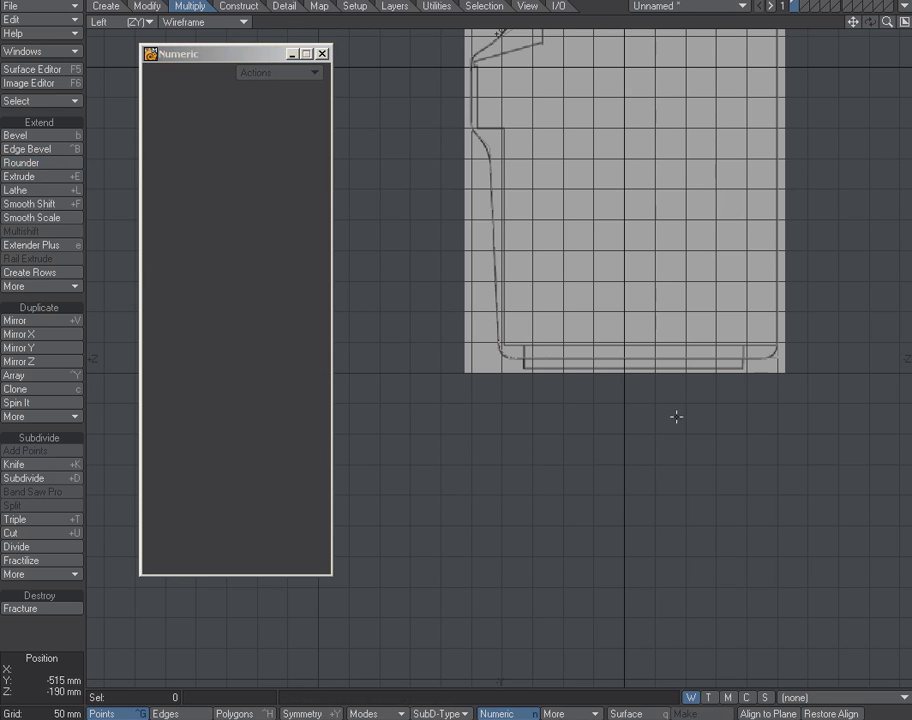
Round the side panel's bottom back corner with 4 rounding polygons and a 26 mm inset, and deselect the points.
right_click_drag(761, 402, 800, 385)
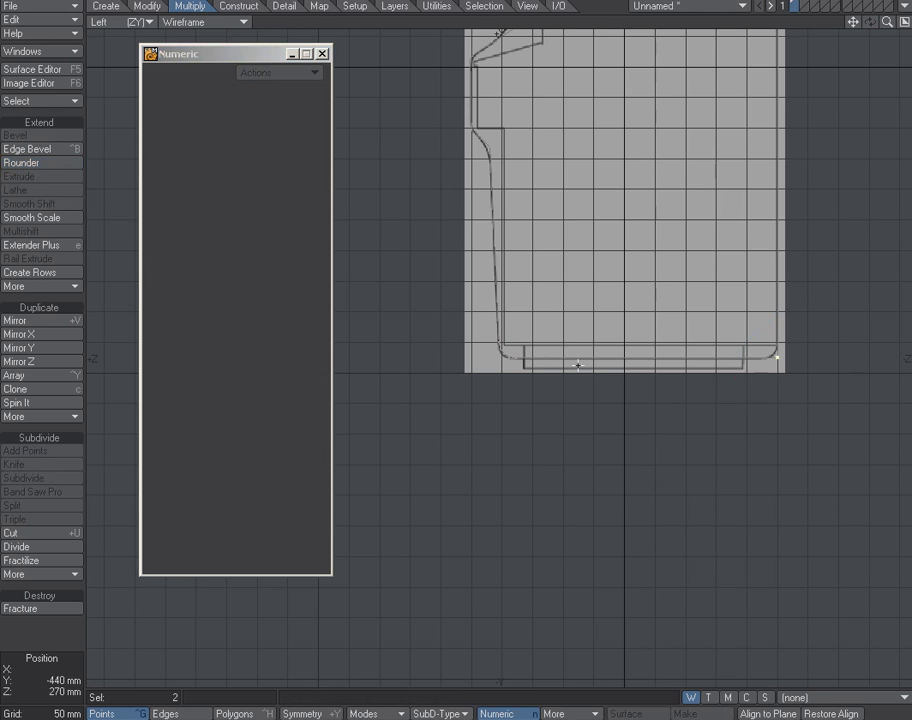
left_click(37, 163)
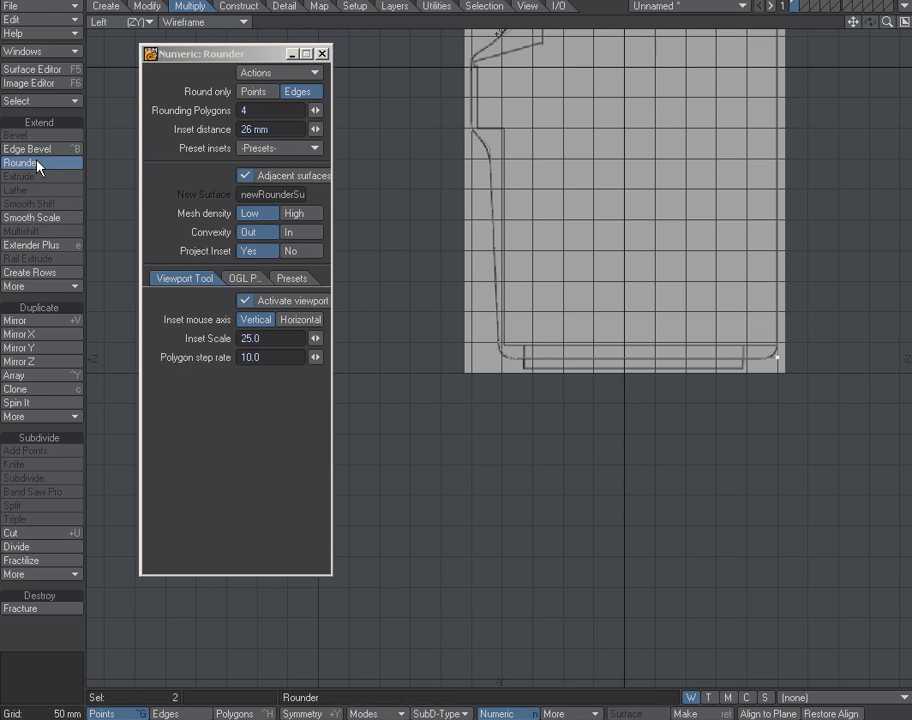
key("n")
key("Return")
key("space")
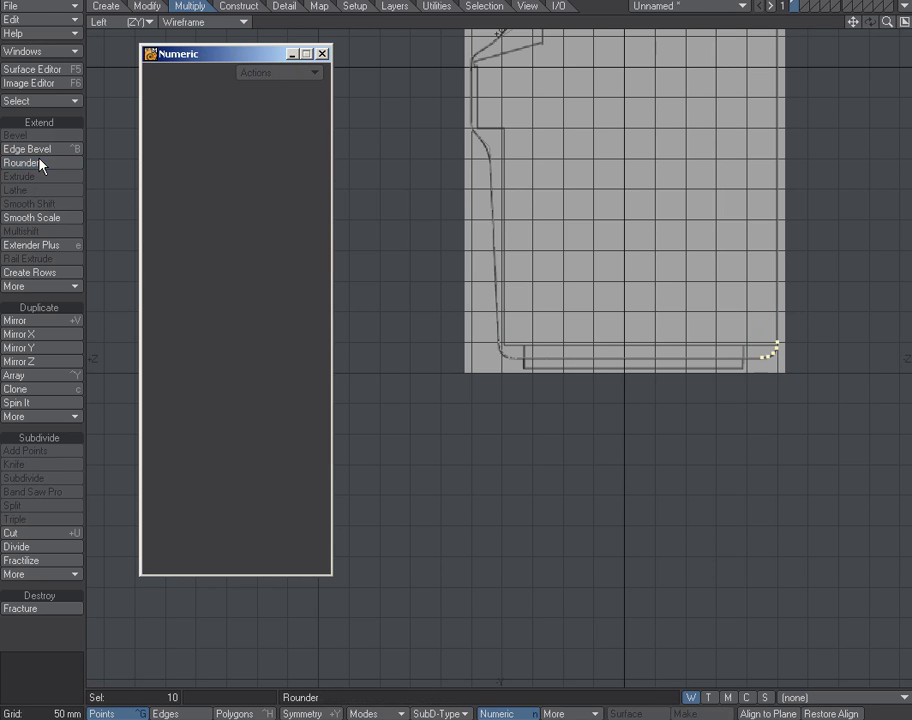
left_click(53, 633)
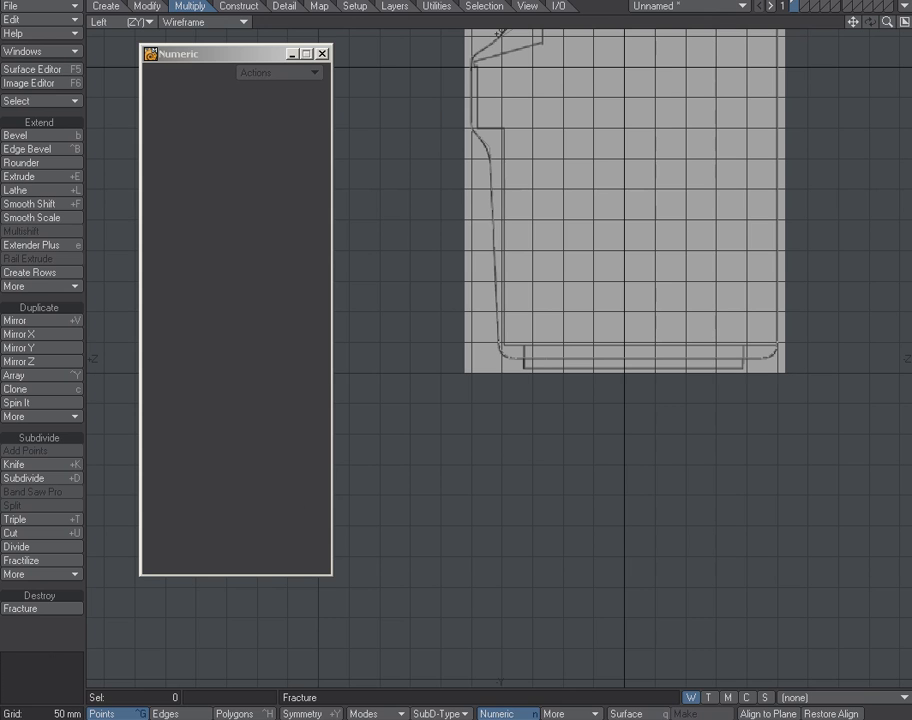
left_click(322, 53)
Select the point pairs at the front edge's two concave corners, above and below the control panel bulge.
left_click_drag(853, 21, 795, 321)
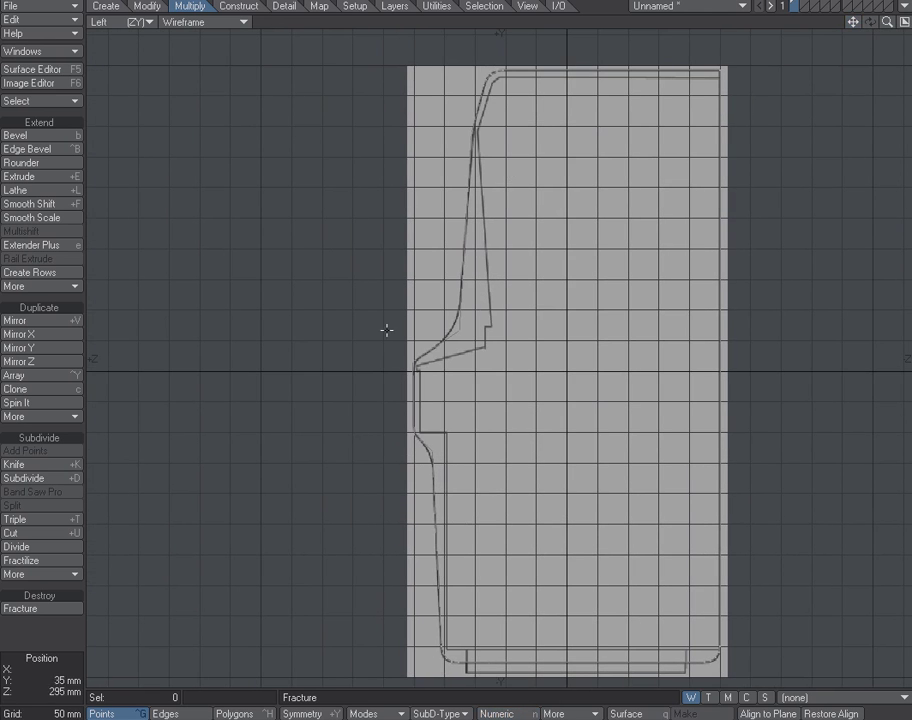
right_click_drag(473, 357, 476, 338)
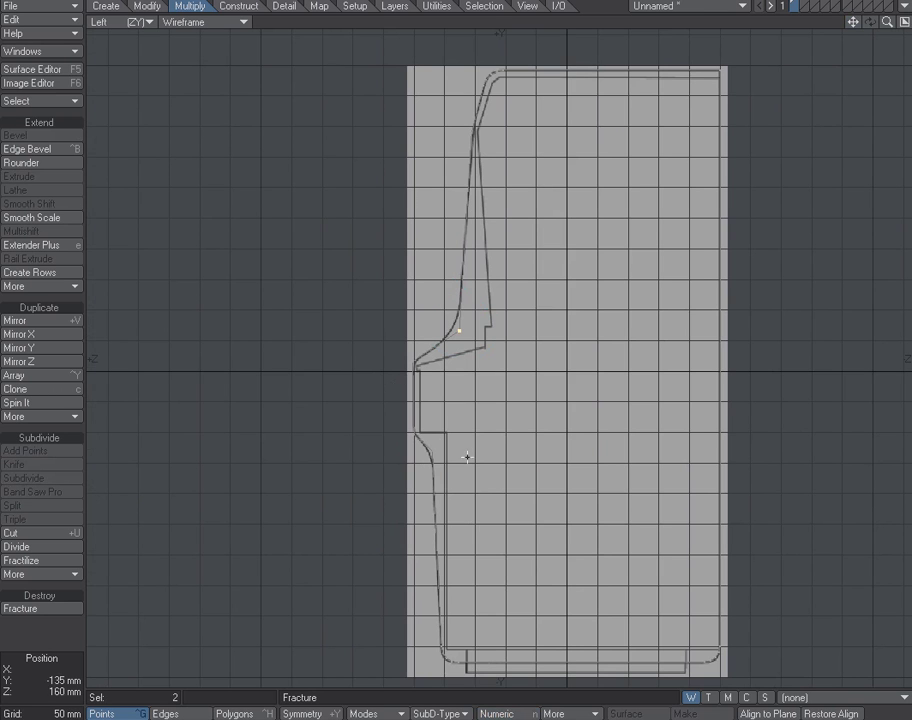
right_click_drag(441, 484, 471, 461)
key("shift+a")
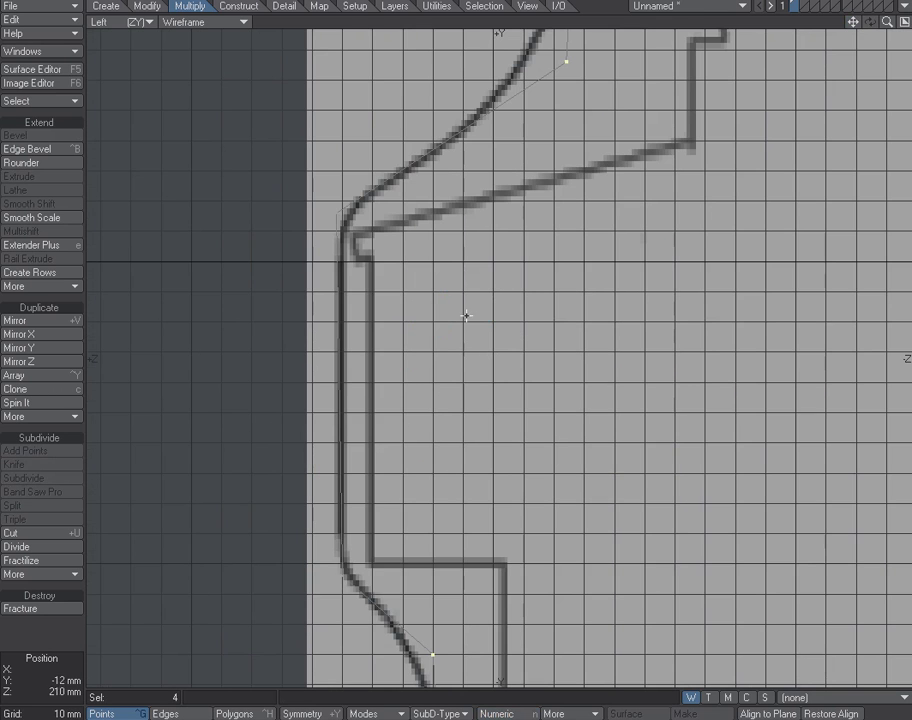
Try to round both concave front corners together with 4 rounding polygons and a 35 mm inset, and undo the rounding.
left_click(37, 163)
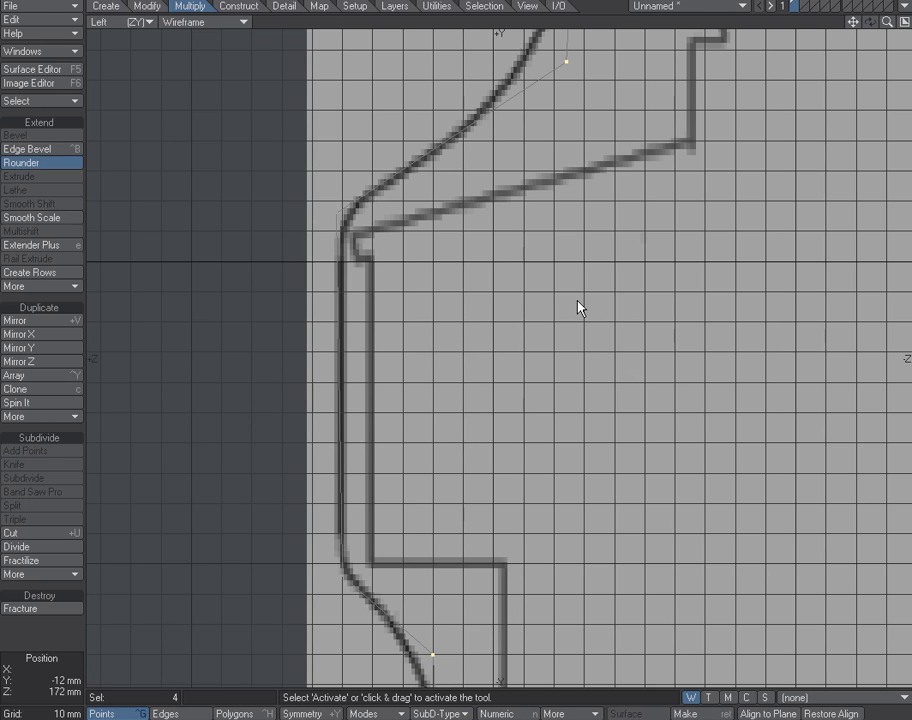
key("n")
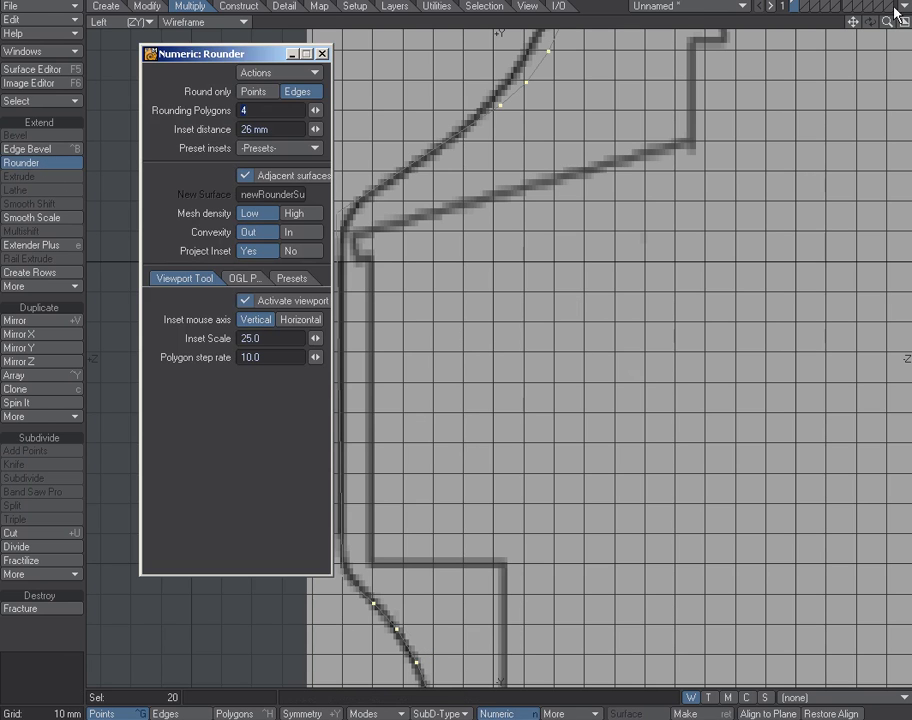
left_click_drag(888, 22, 857, 42)
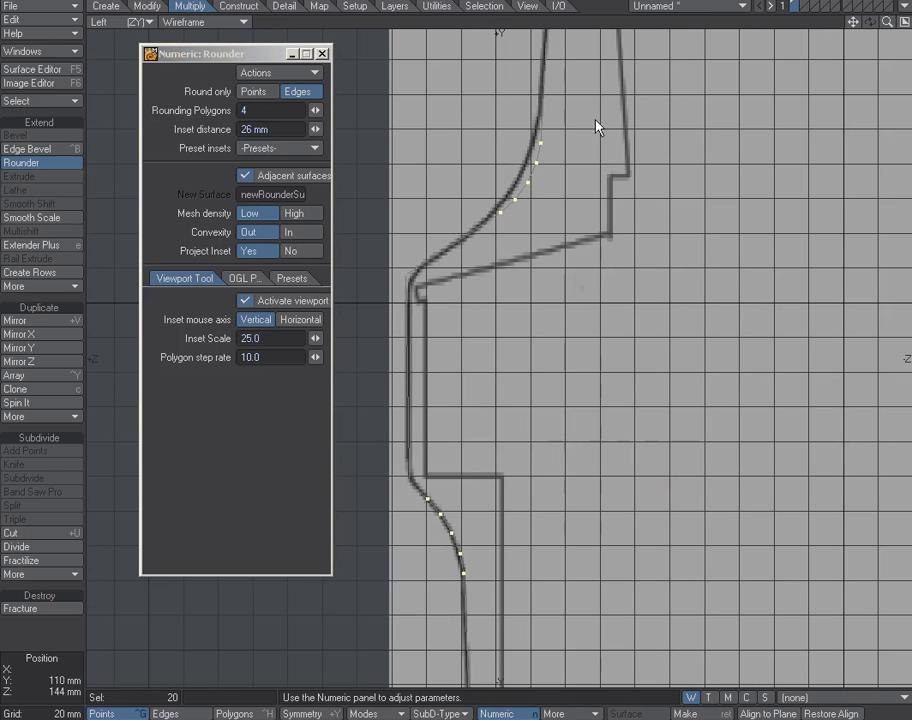
left_click(315, 129)
left_click_drag(314, 368, 322, 392)
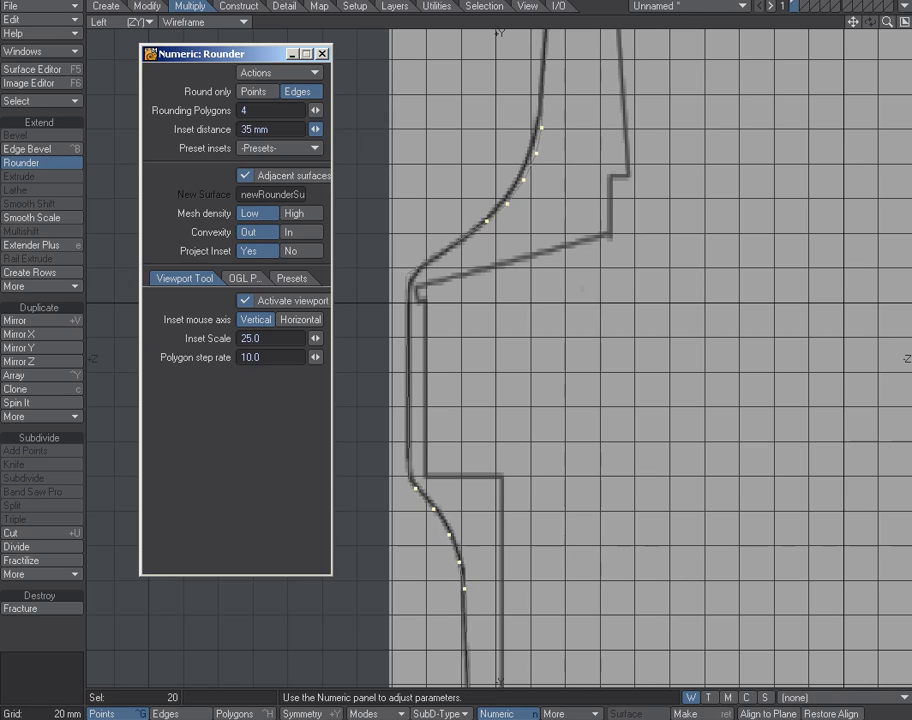
left_click_drag(315, 129, 318, 129)
left_click_drag(326, 399, 324, 392)
left_click(322, 54)
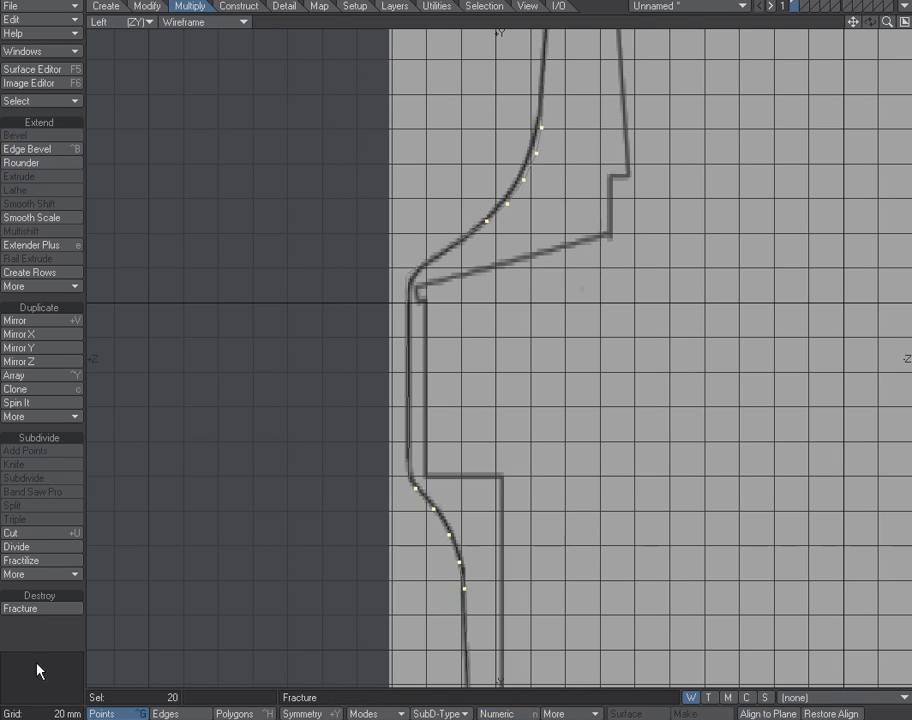
key("/")
key("ctrl+z")
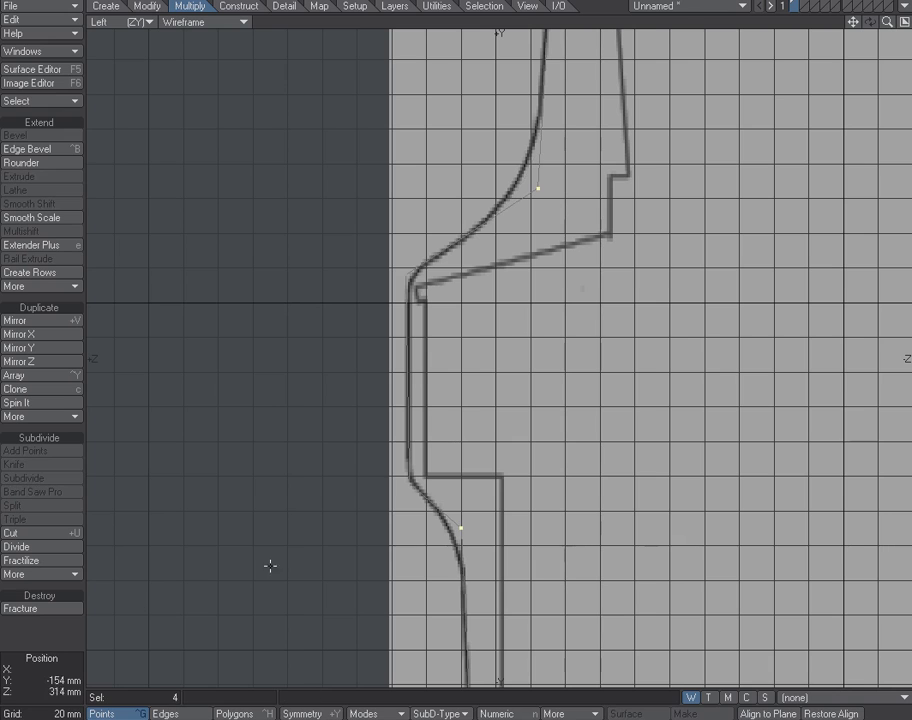
Round the concave front corner below the control panel bulge with 4 rounding polygons and a 26 mm inset, and deselect the points.
right_click_drag(508, 175, 500, 190)
left_click(67, 165)
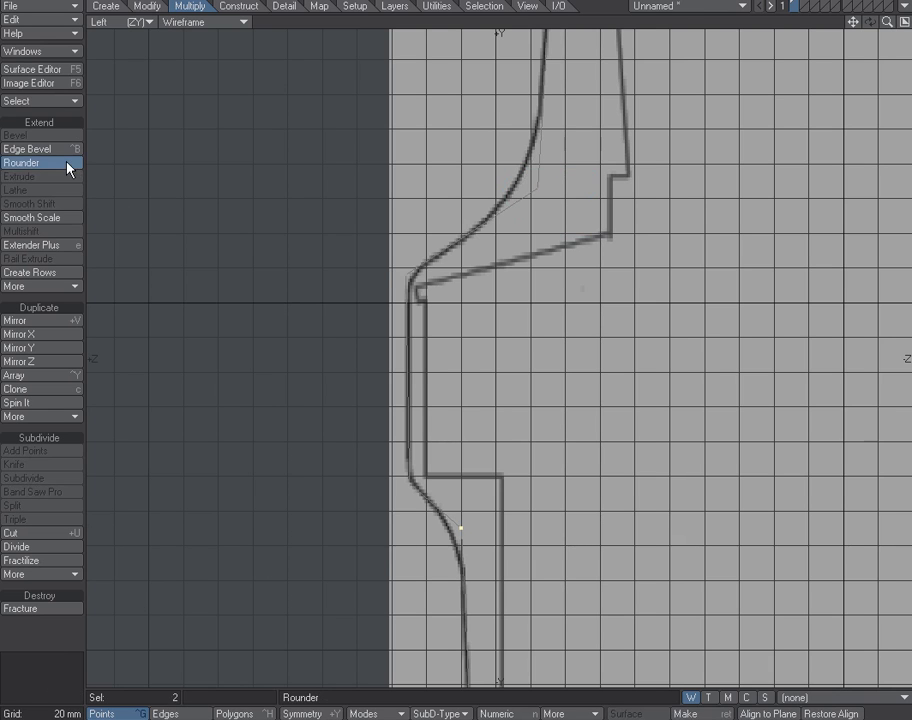
key("n")
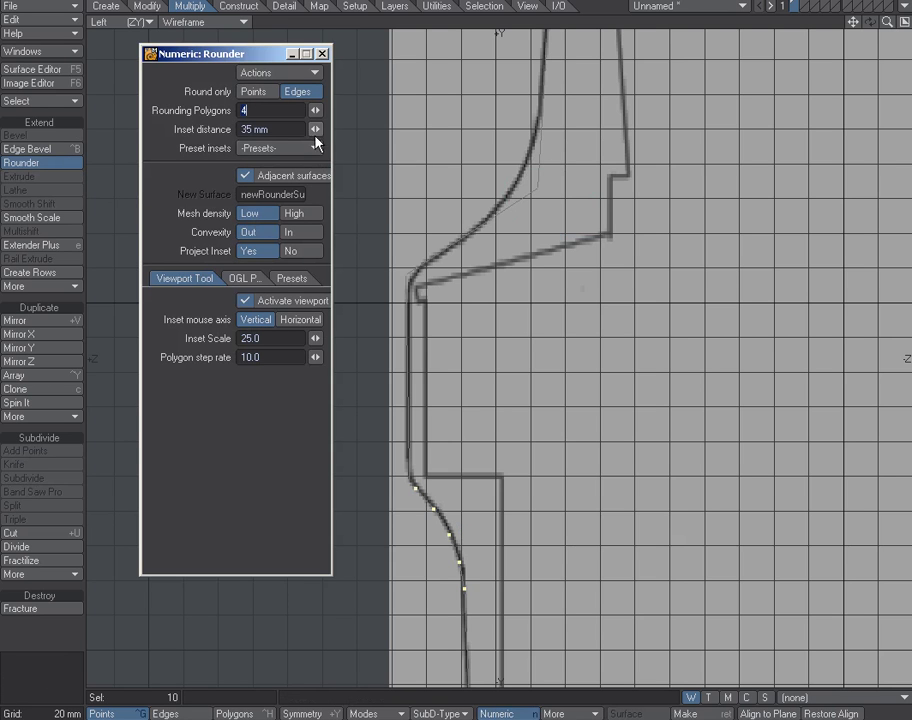
left_click_drag(317, 127, 308, 127)
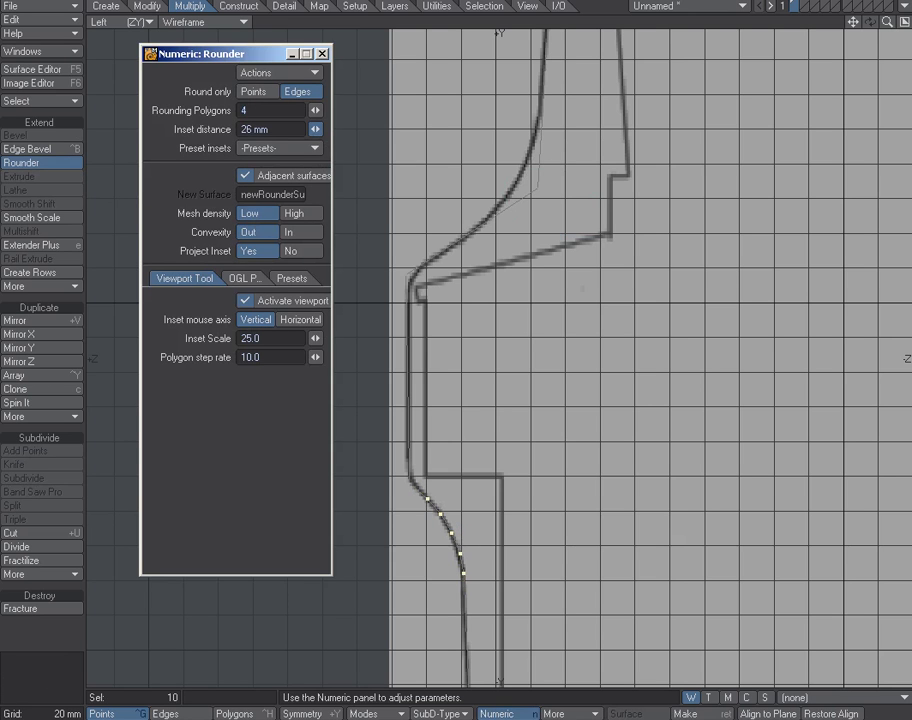
key("space")
left_click(37, 687)
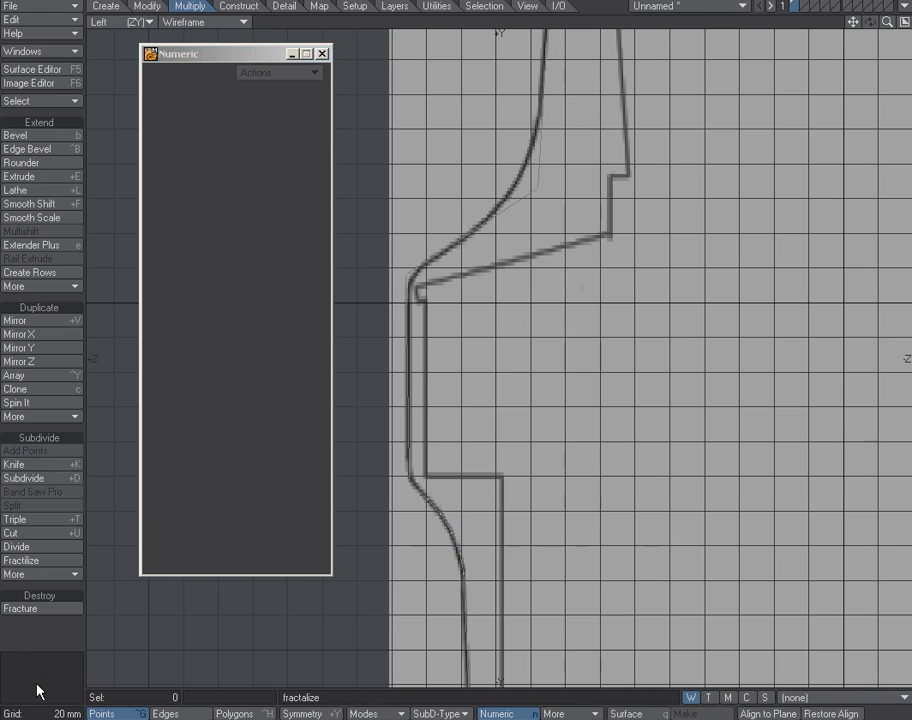
Round the concave front corner above the control panel bulge with 4 rounding polygons and a 44 mm inset, and deselect the points.
right_click_drag(597, 229, 600, 224)
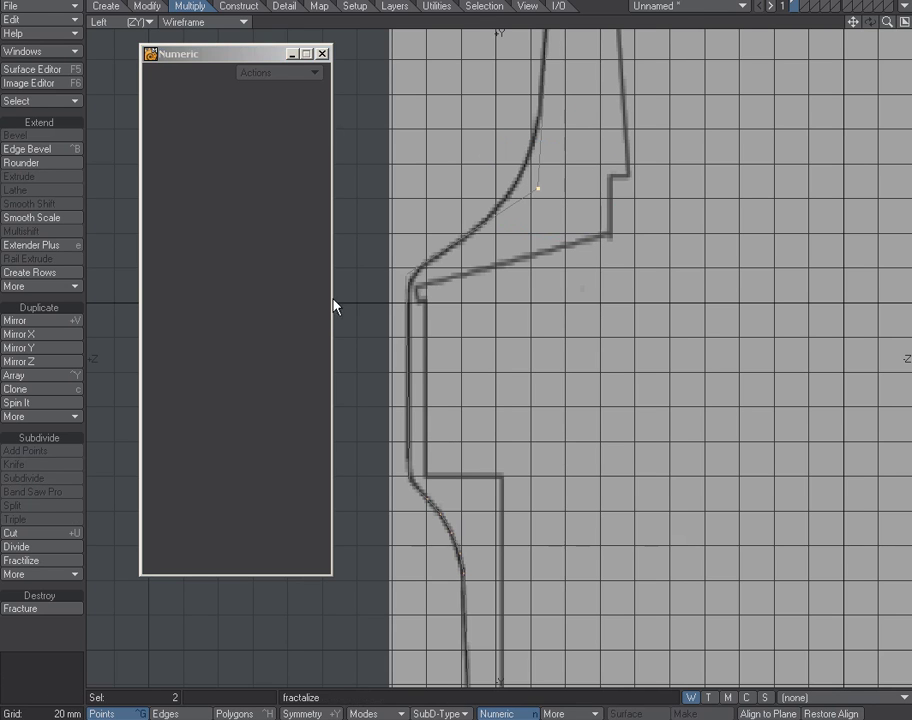
left_click(54, 166)
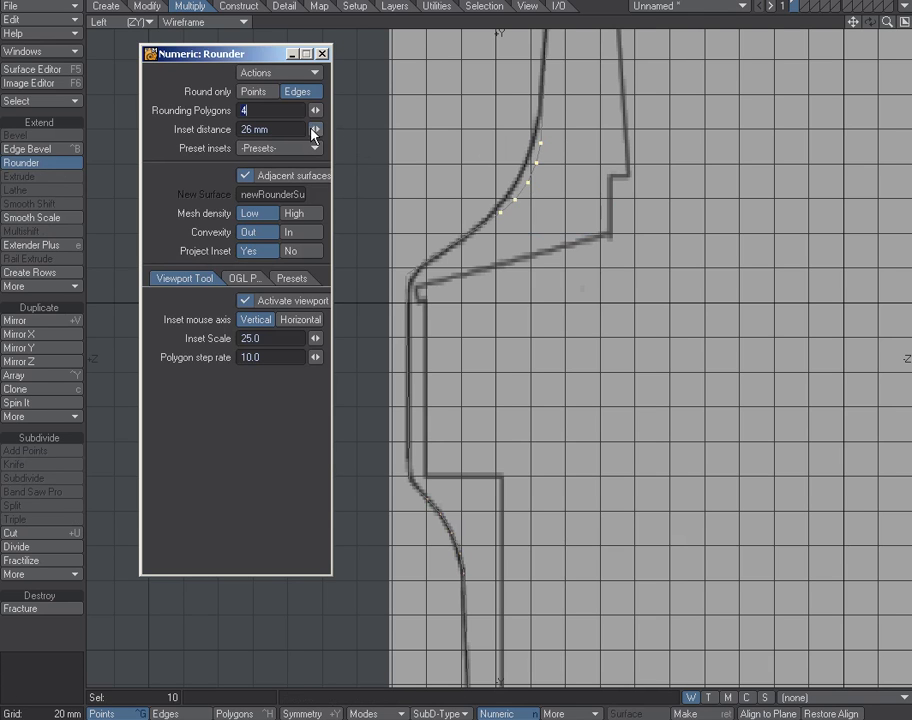
left_click_drag(315, 129, 338, 129)
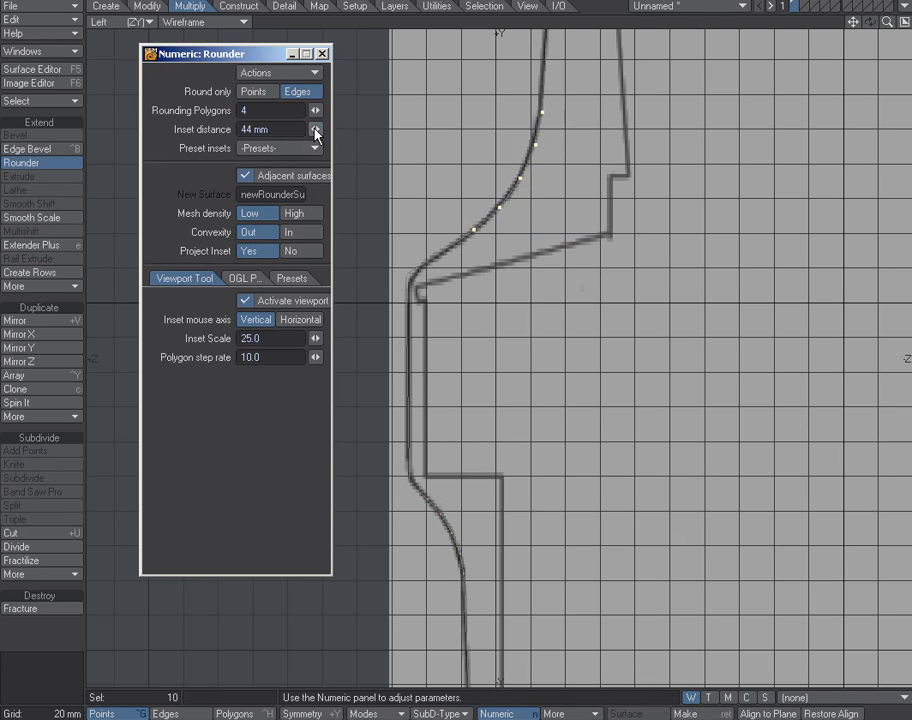
key("space")
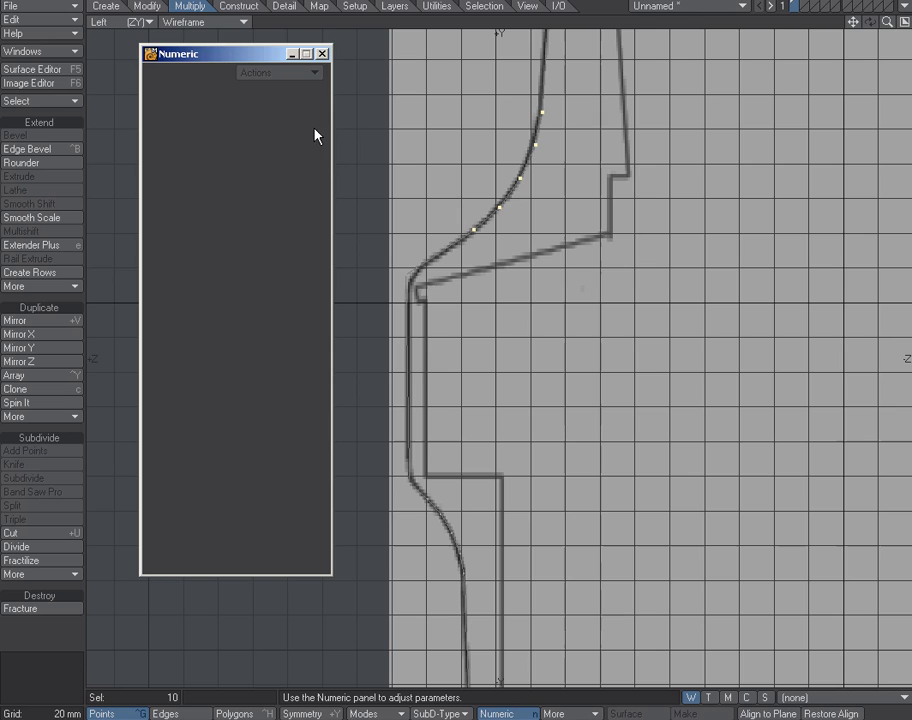
left_click(322, 54)
left_click(63, 653)
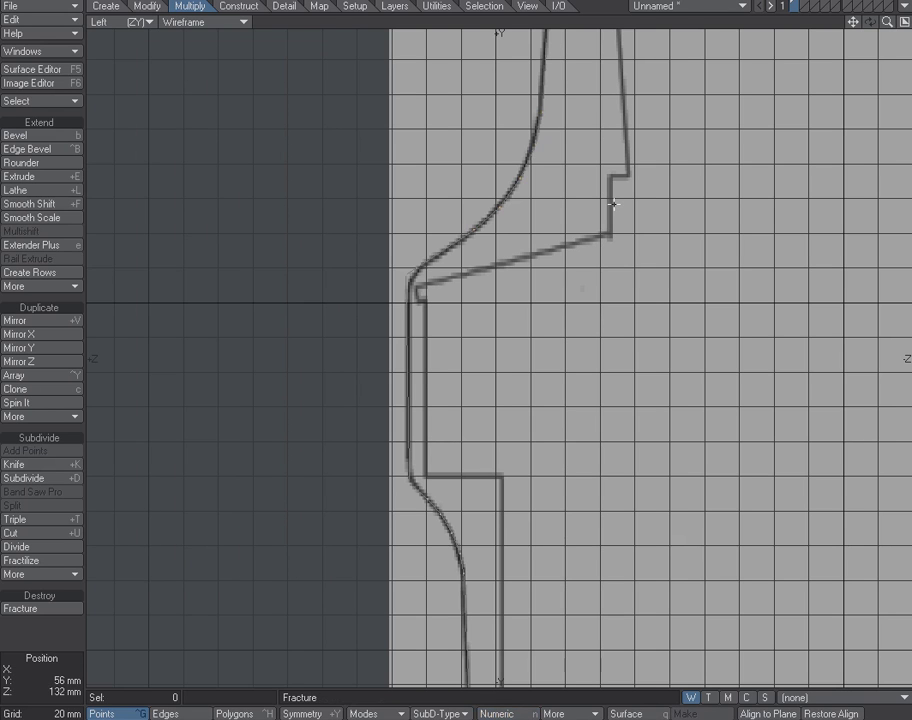
Select the point pair at the control panel bulge's upper front corner.
key("space")
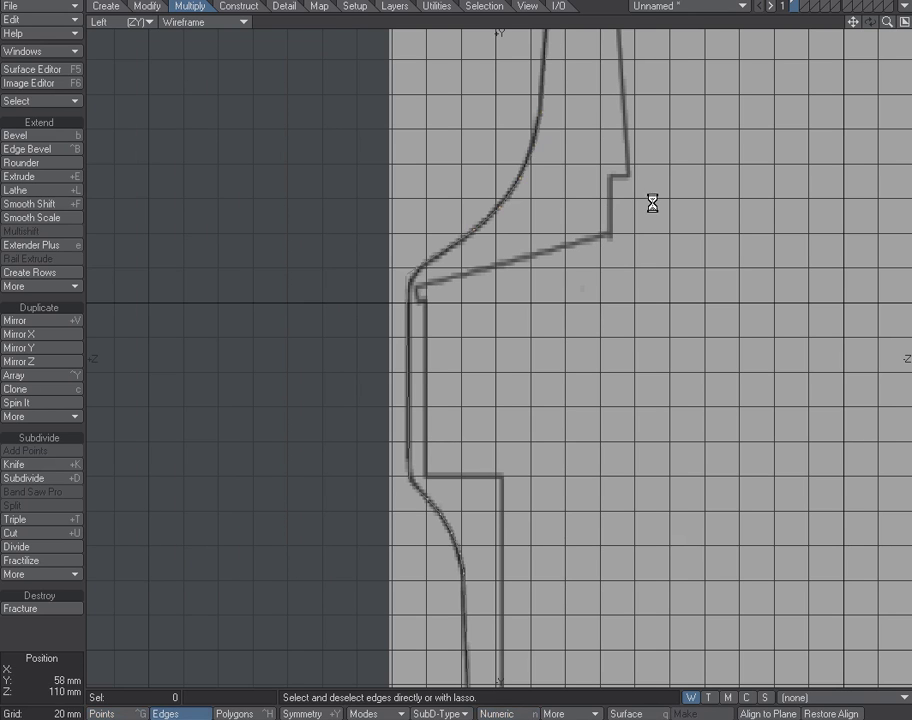
key("KP_0")
left_click_drag(872, 24, 892, 28)
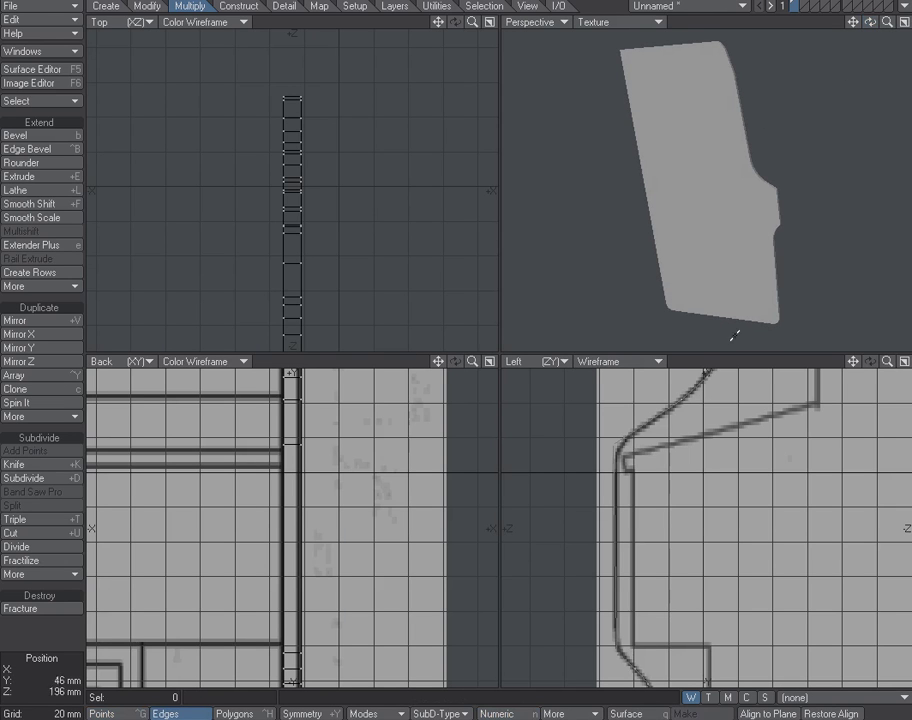
key("space")
key("space")
left_click(612, 444)
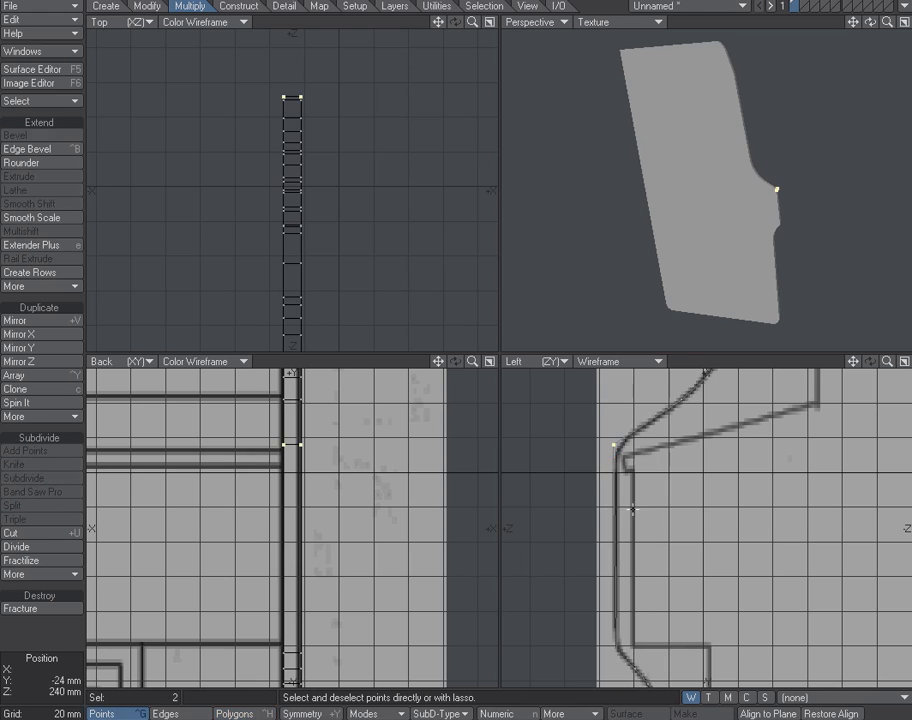
key("shift+a")
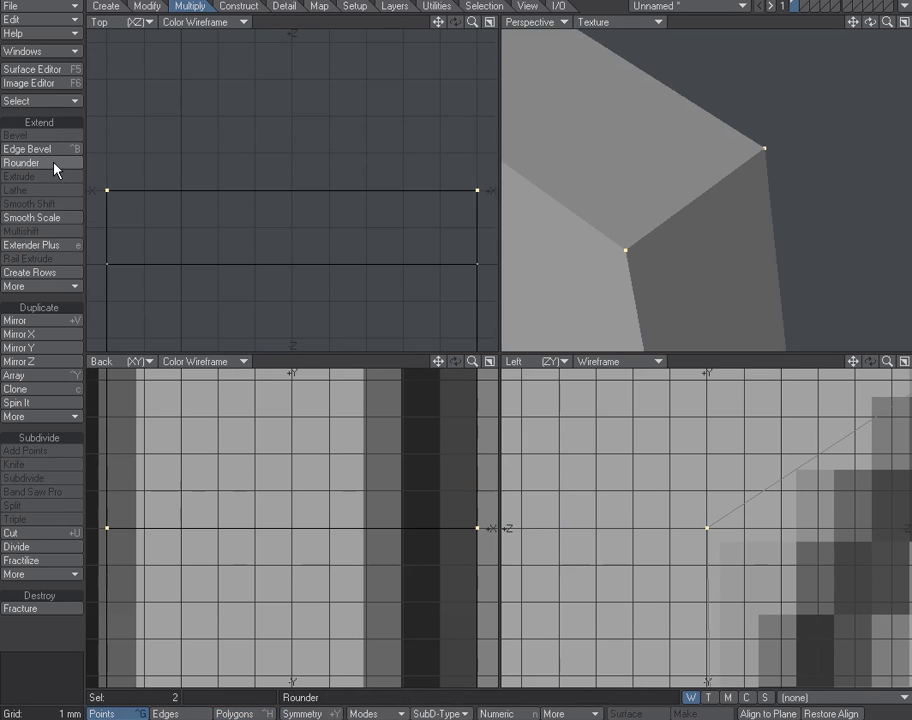
Round the bulge's upper front corner with 2 rounding polygons and a 7 mm inset, and deselect the points.
left_click(72, 164)
key("n")
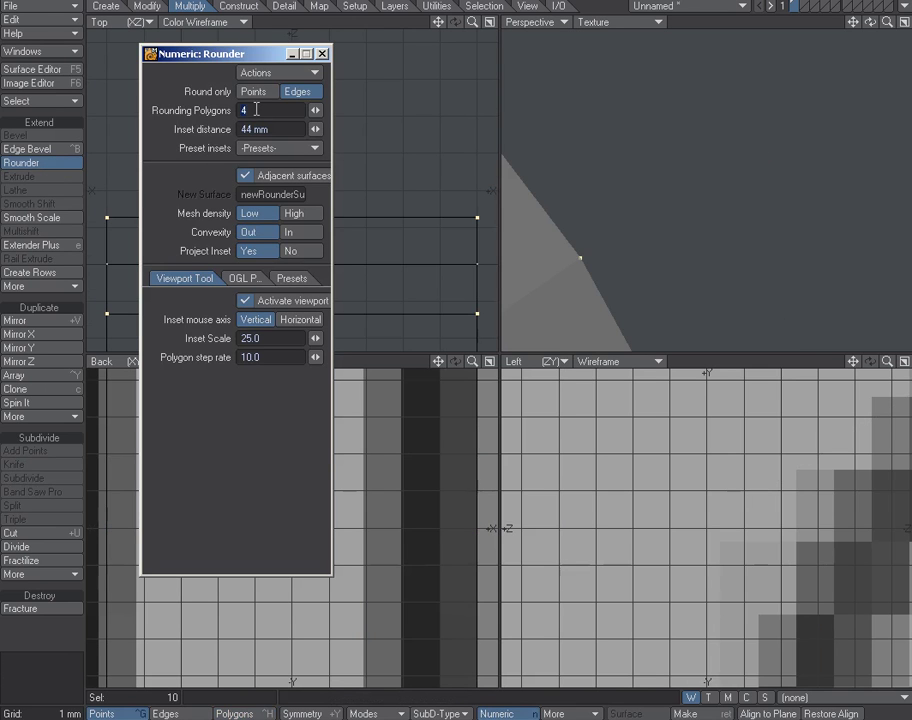
type("2")
key("Tab")
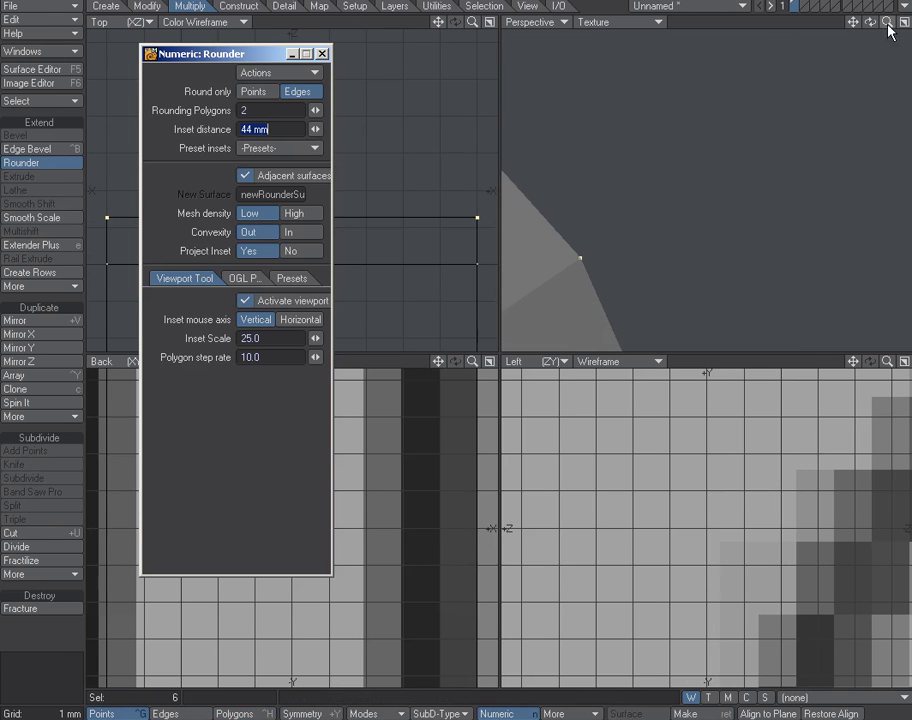
left_click_drag(887, 22, 790, 23)
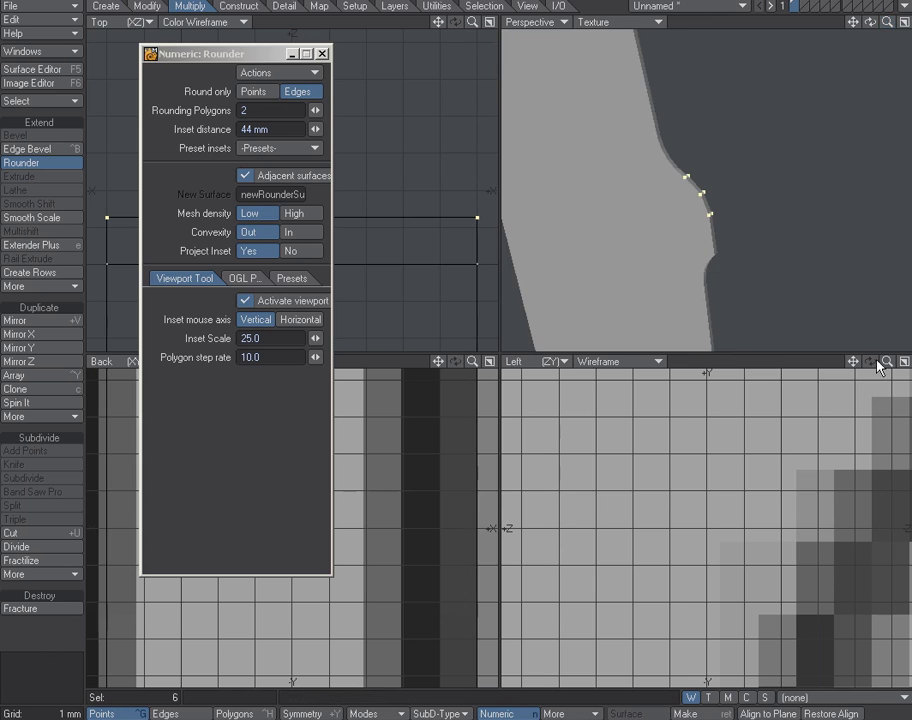
key("shift+a")
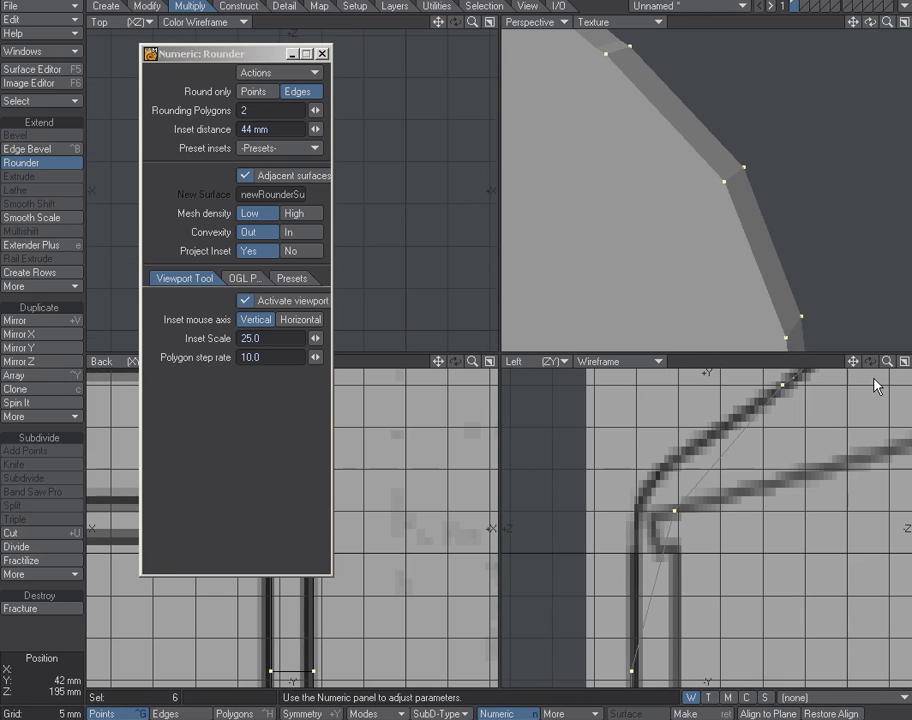
left_click_drag(888, 362, 855, 358)
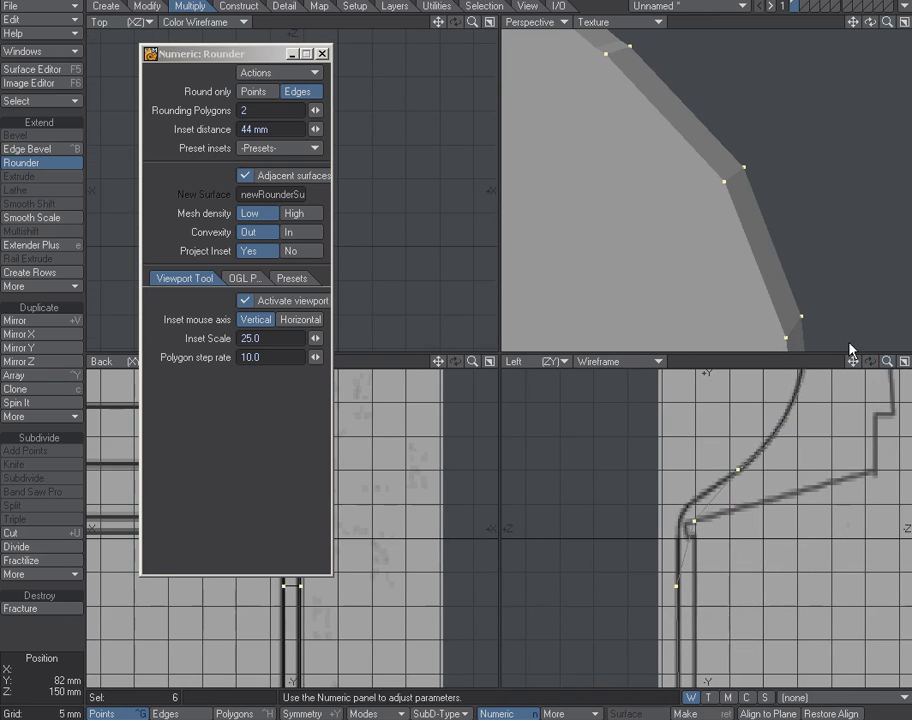
left_click_drag(315, 129, 290, 129)
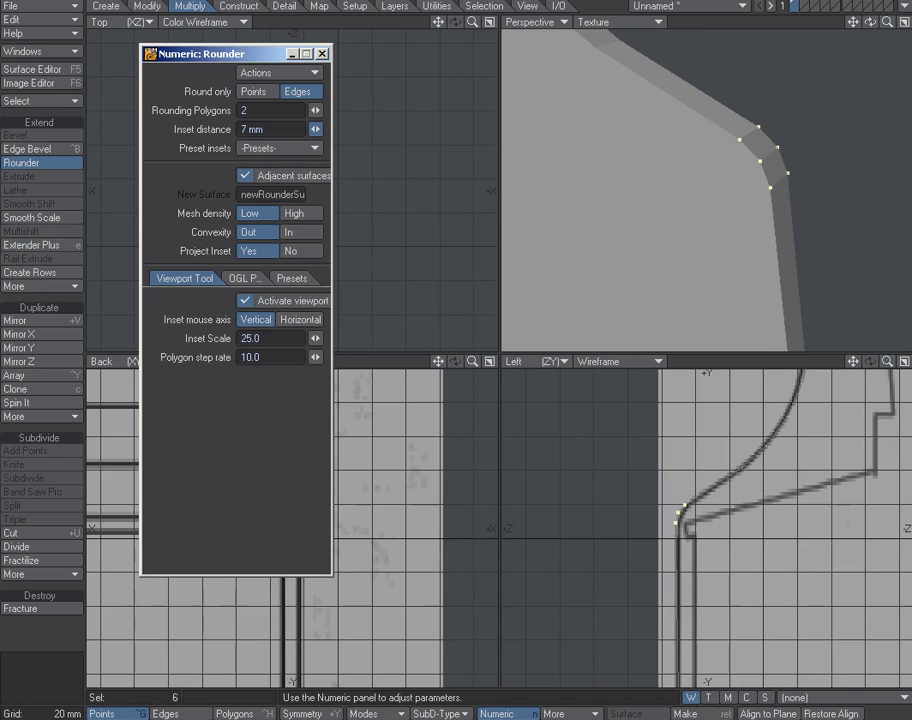
left_click(322, 53)
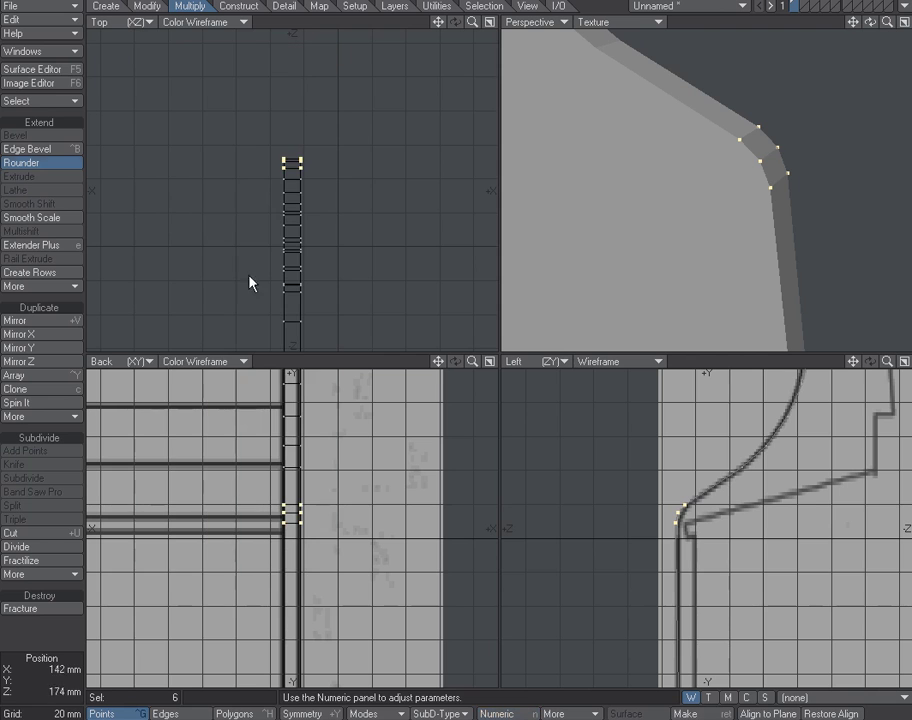
key("a")
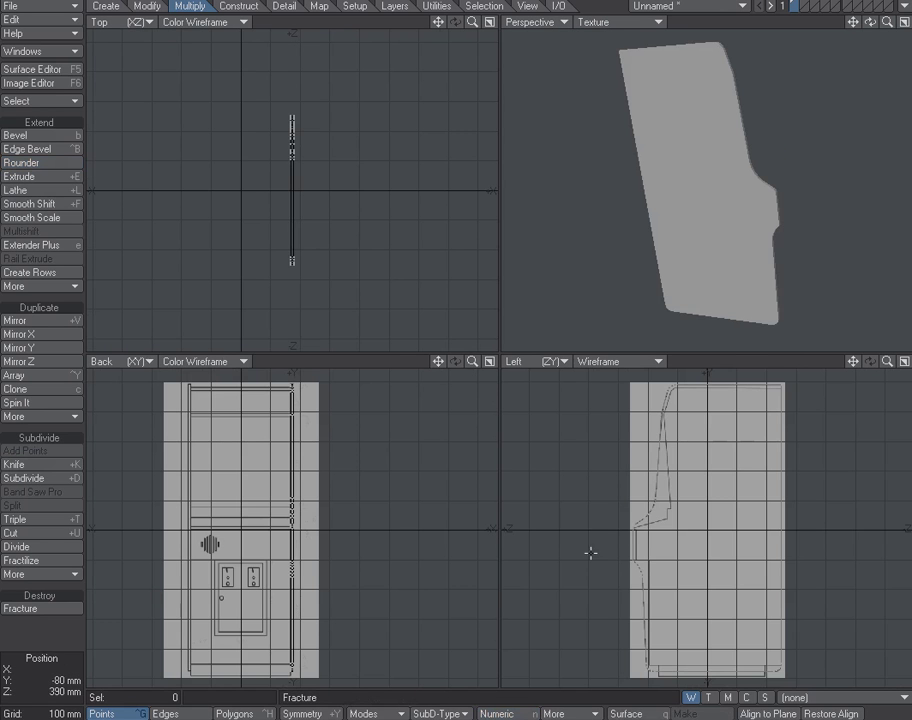
Round the bulge's lower front corner with 2 rounding polygons and a 7 mm inset, and deselect the points.
key("shift+a")
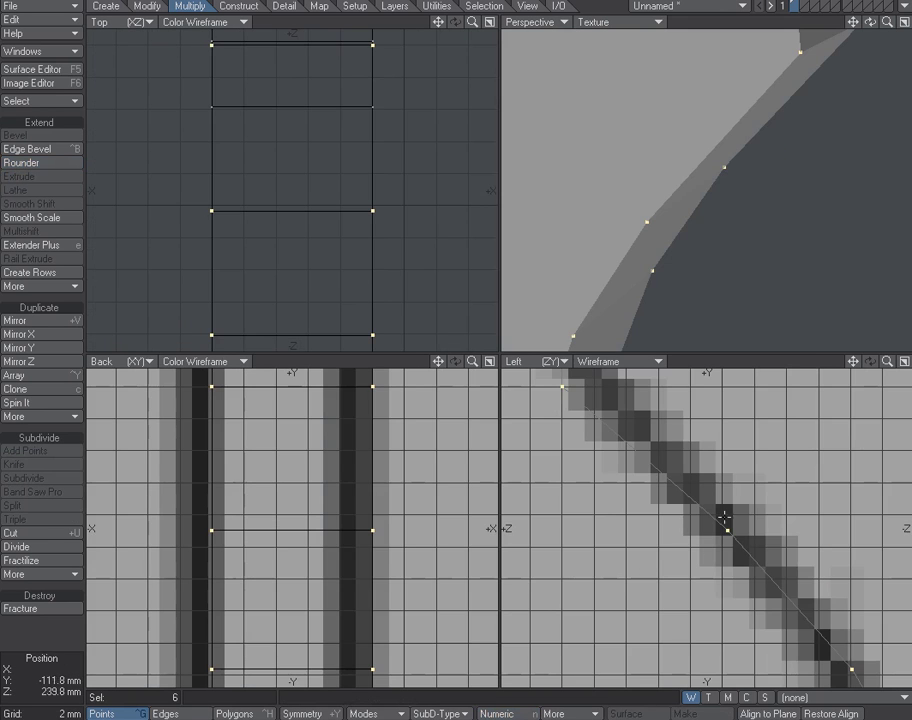
mouse_move(720, 465)
right_mouse_down()
mouse_move(698, 682)
mouse_move(824, 574)
right_mouse_up()
key("shift+a")
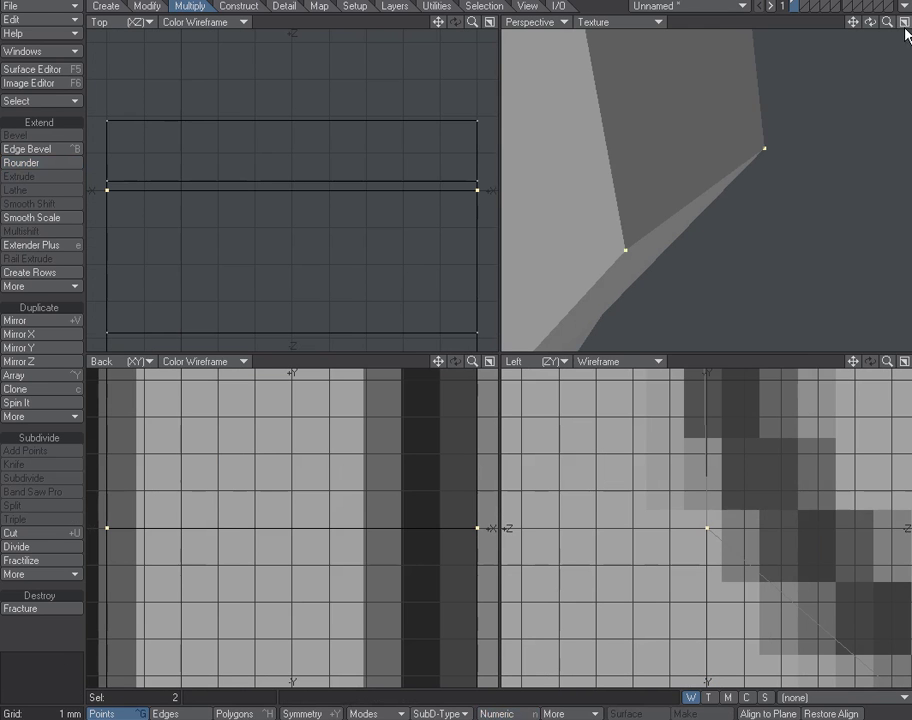
left_click_drag(870, 22, 877, 30)
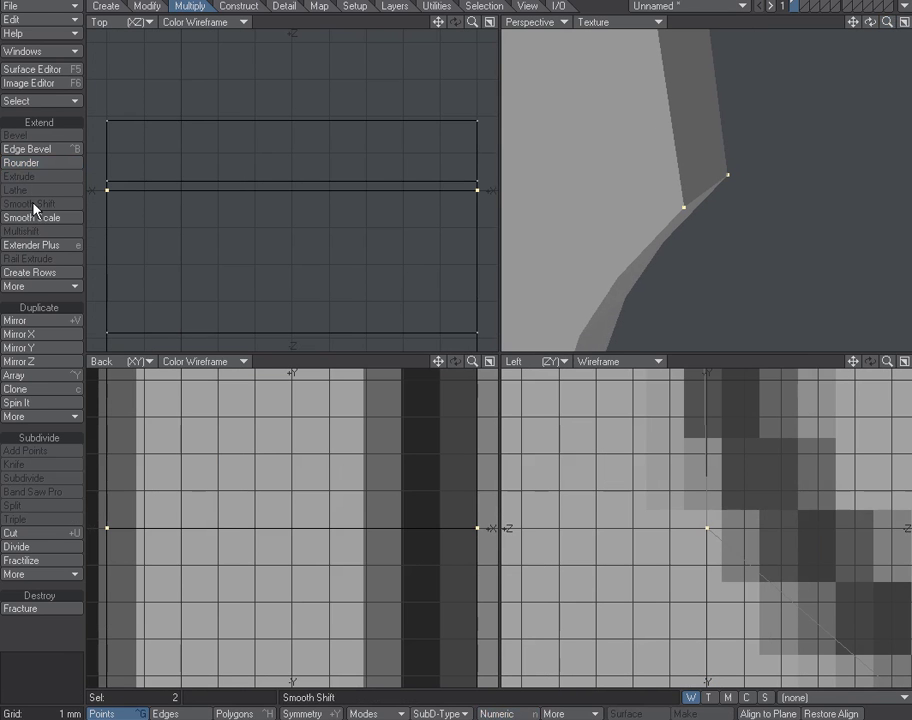
left_click(24, 164)
key("n")
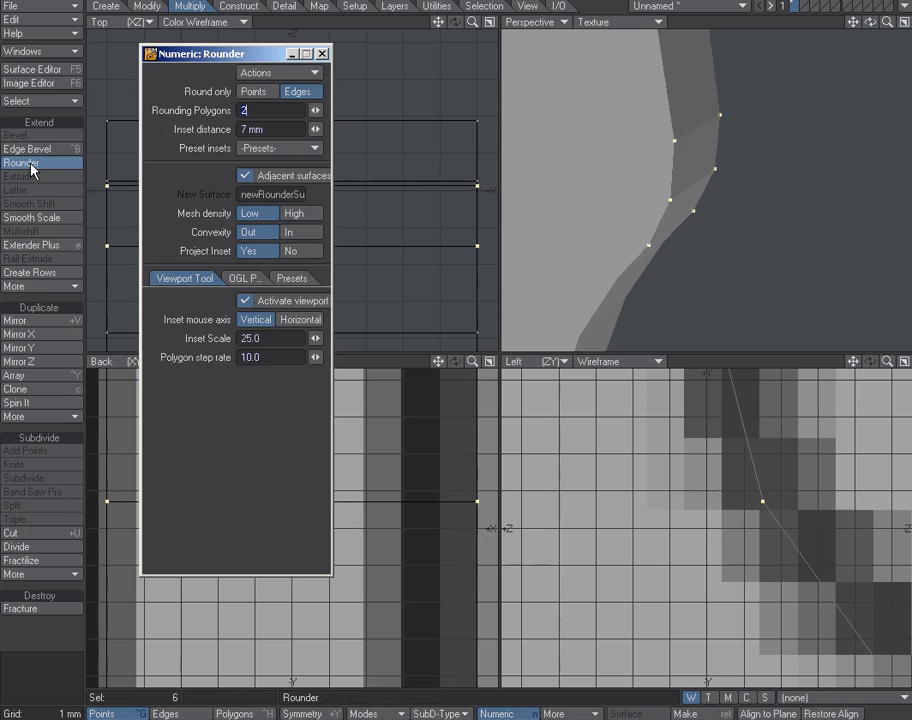
left_click(322, 54)
key("space")
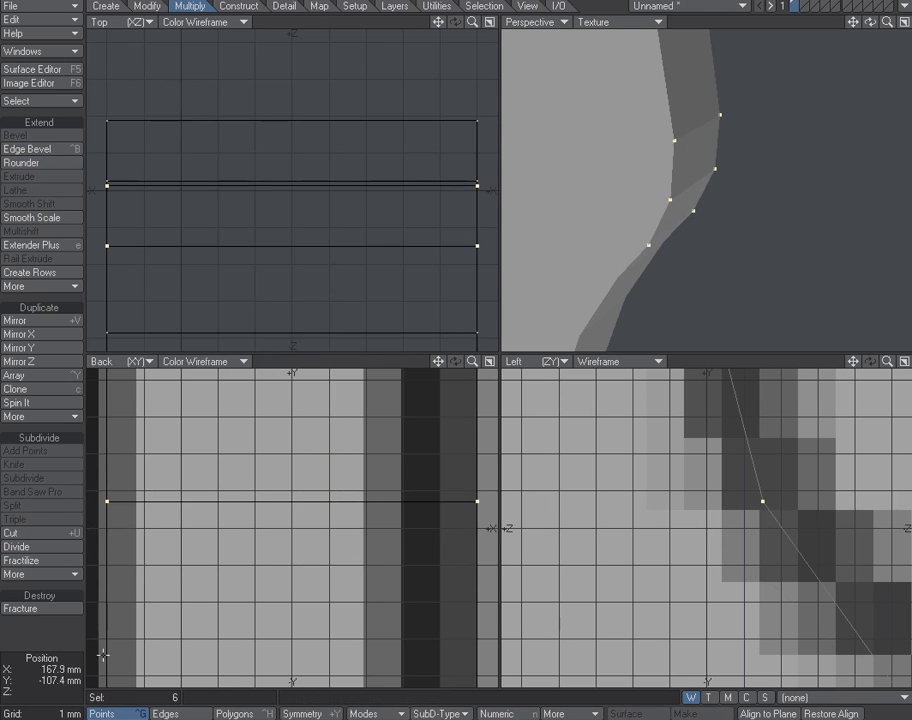
left_click(62, 642)
Select all connected polygons of the rounded side panel.
key("a")
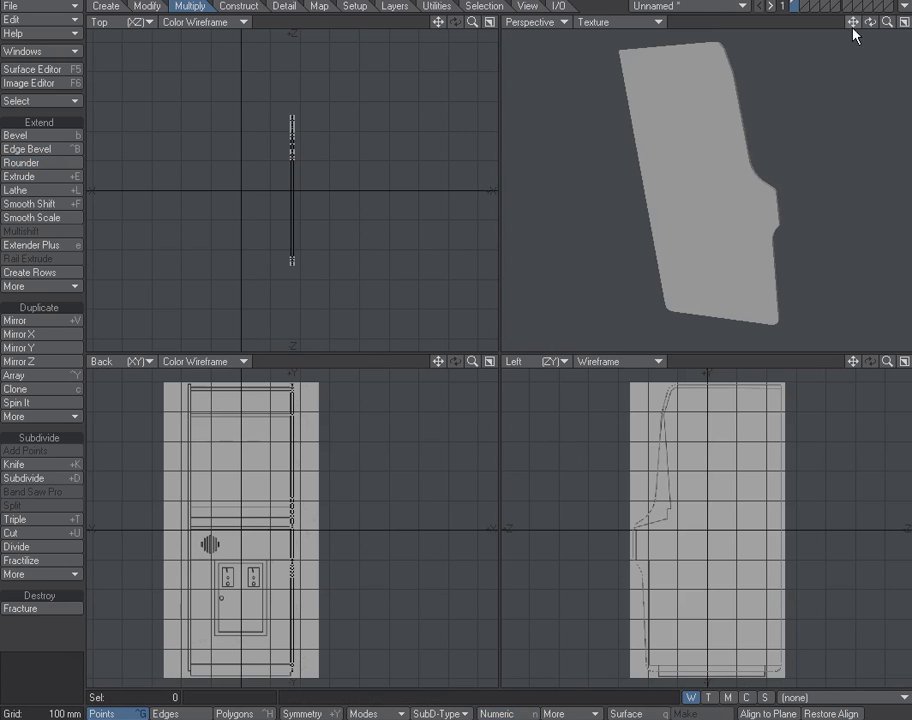
mouse_move(869, 21)
left_mouse_down()
mouse_move(830, 23)
mouse_move(878, 24)
mouse_move(864, 22)
left_mouse_up()
key("space")
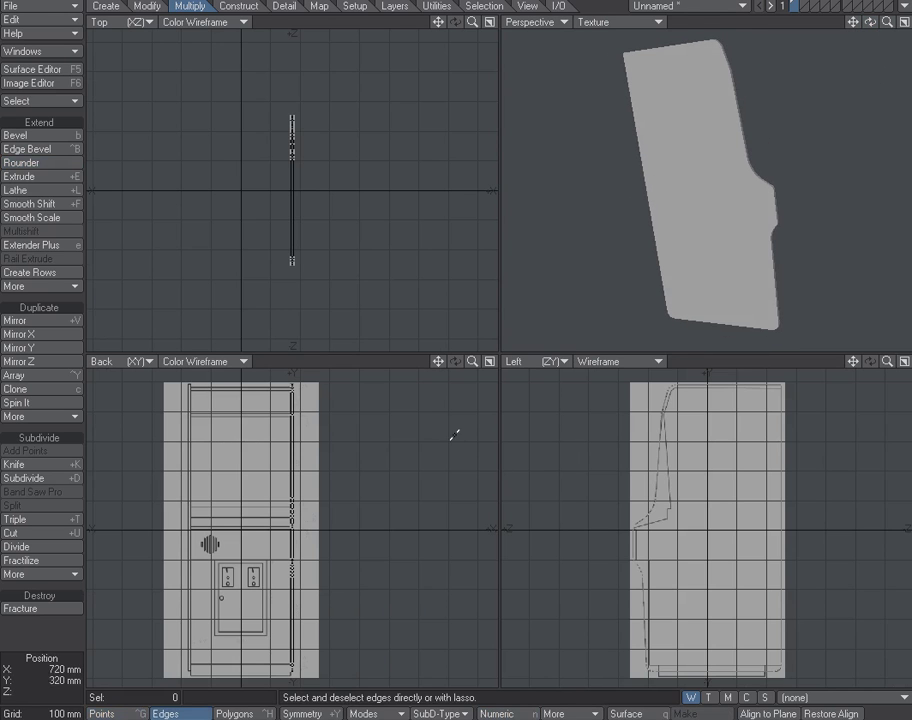
key("space")
left_click_drag(301, 216, 294, 213)
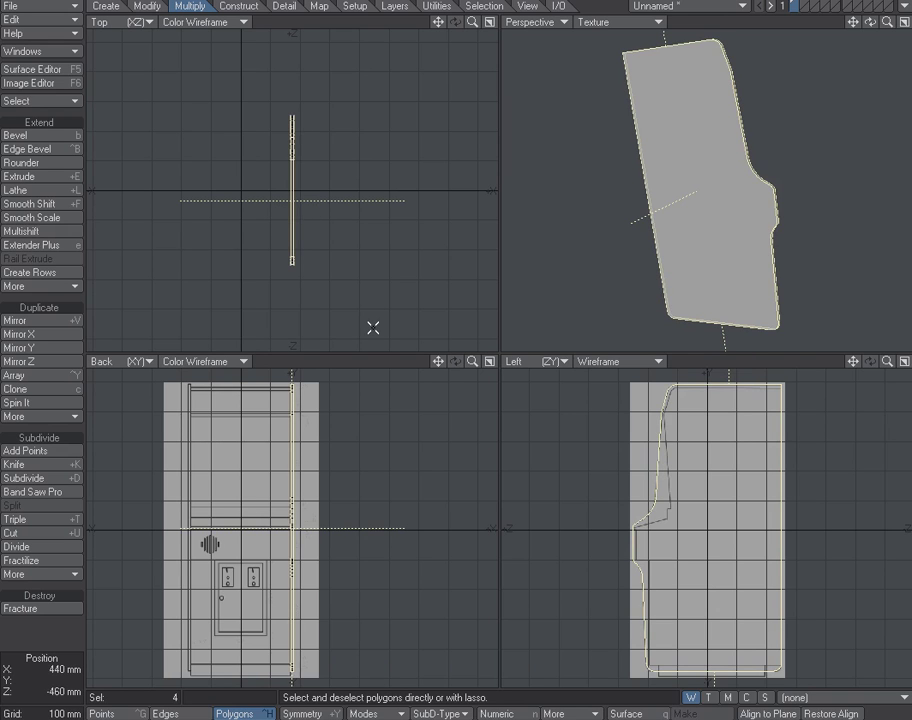
key("bracketright")
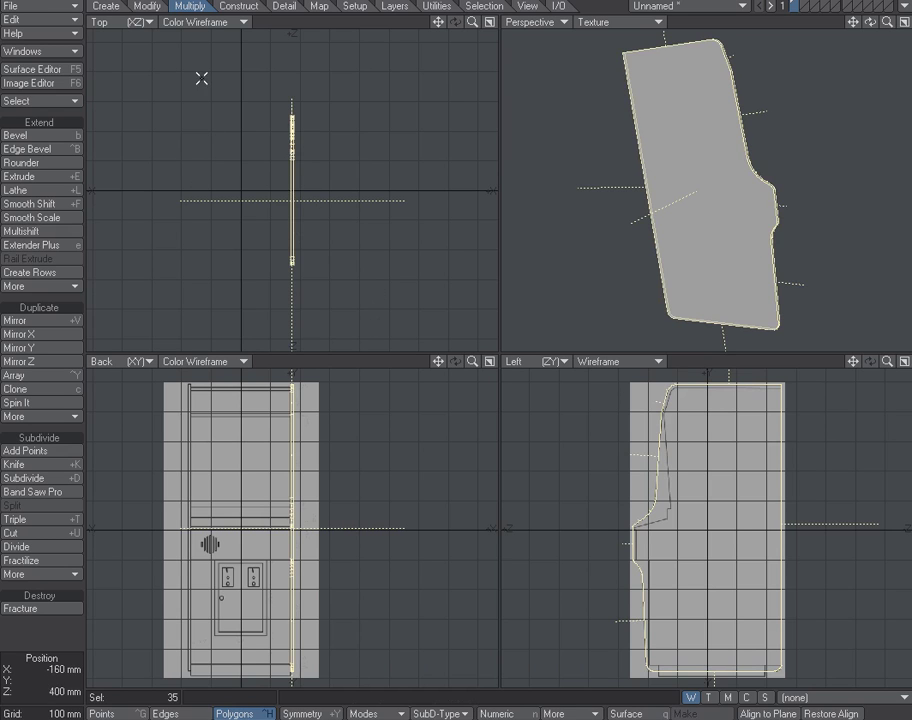
Duplicate the side panel by copying it and moving one panel along X to the cabinet's opposite side in the backdrop, and deselect it.
left_click(44, 20)
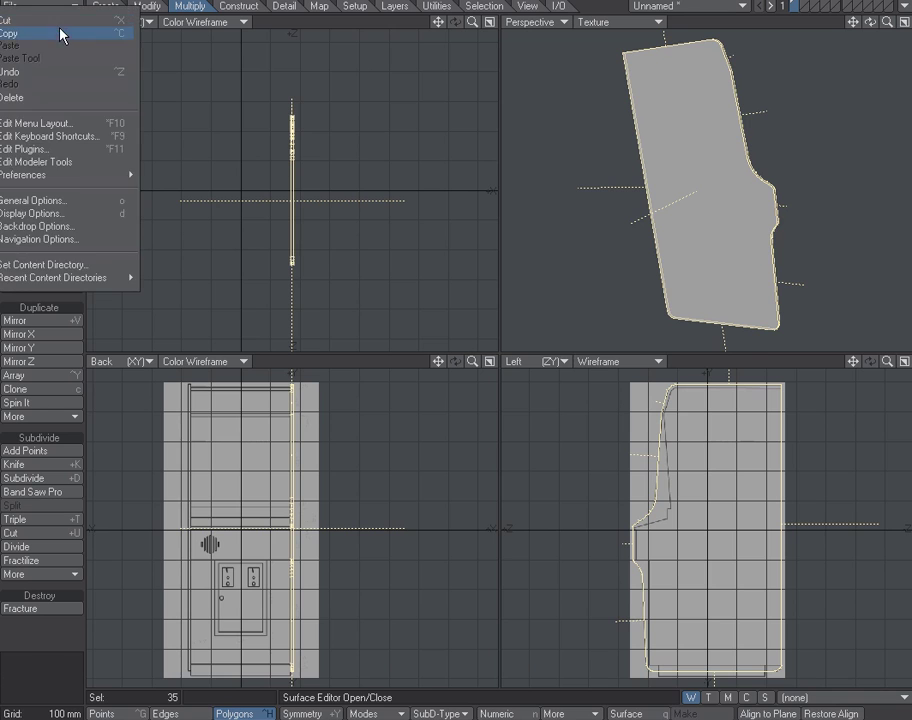
left_click(60, 34)
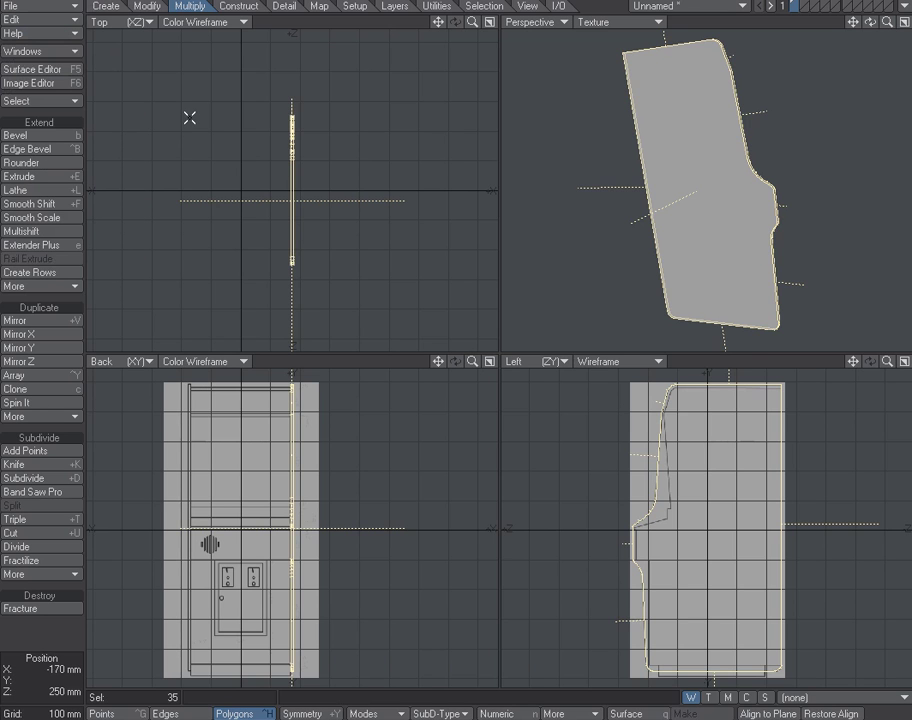
key("t")
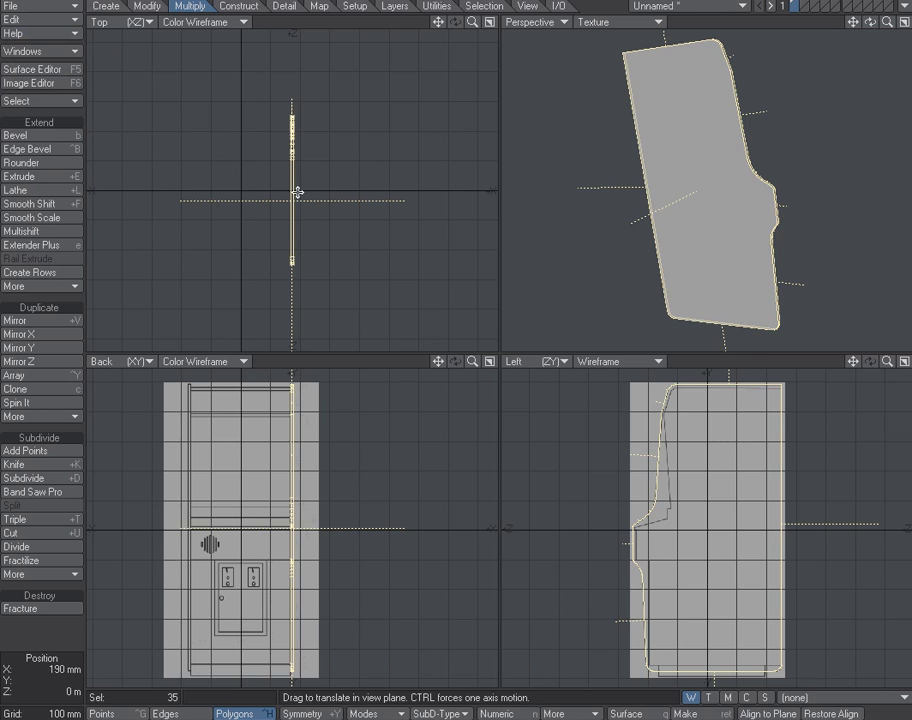
left_click_drag(297, 191, 188, 201)
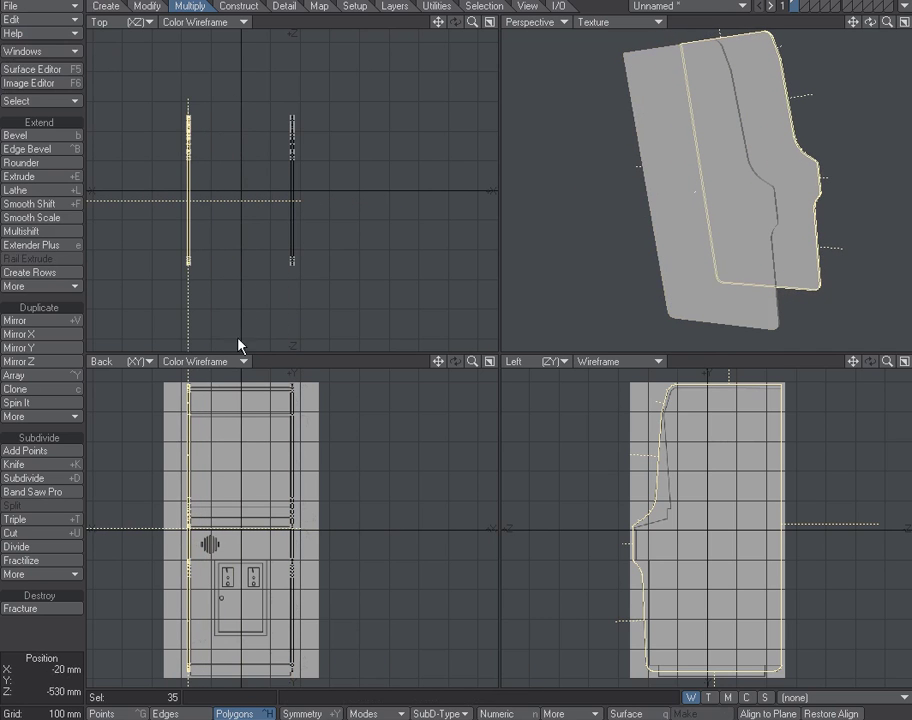
left_click(49, 637)
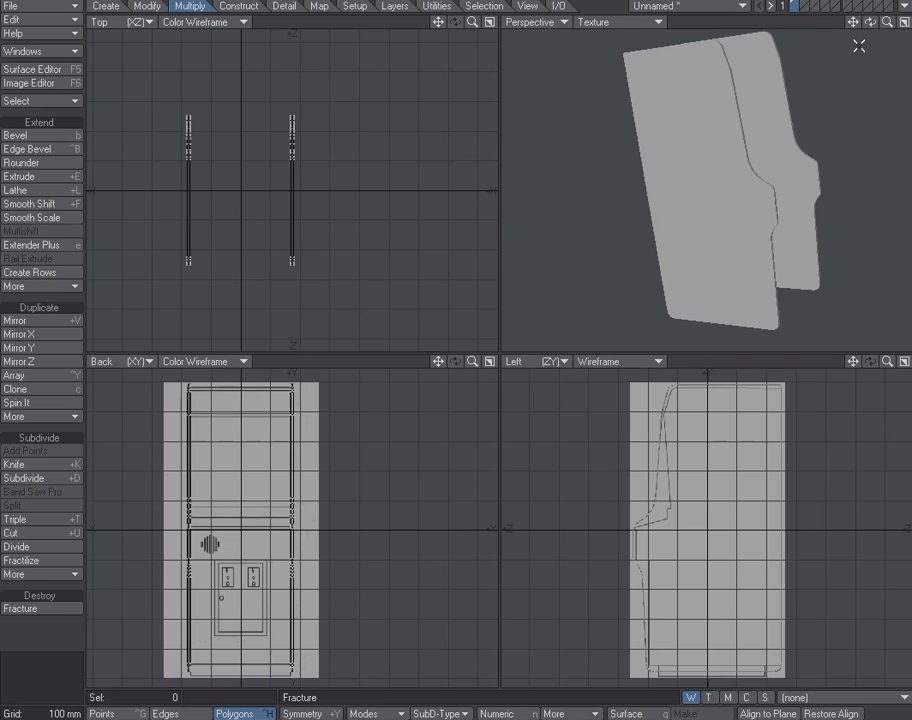
Examine the two side panels in the perspective view from several angles.
left_click_drag(870, 22, 848, 25)
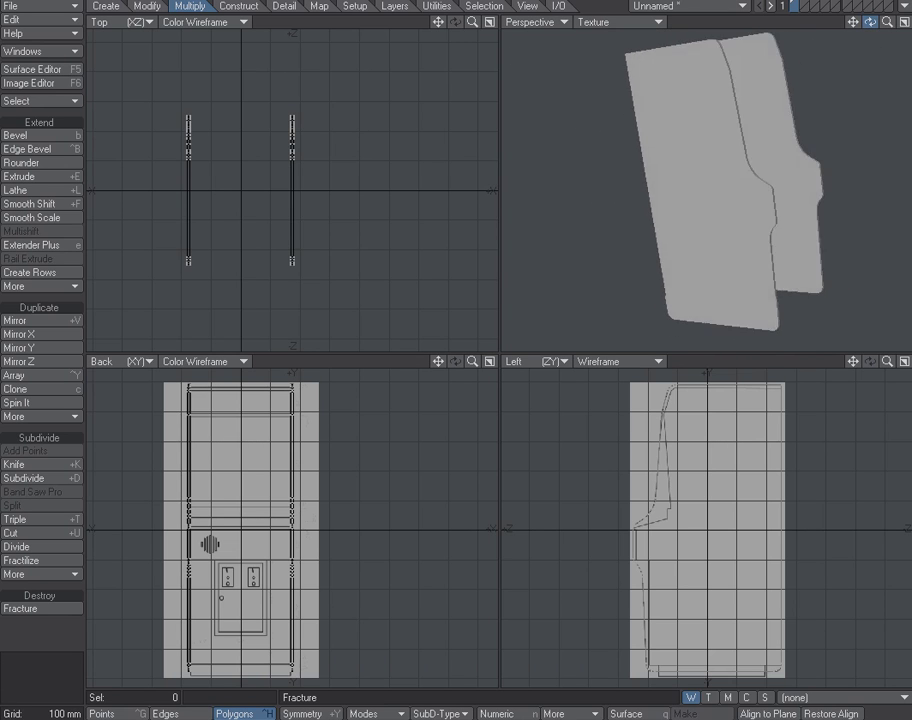
mouse_move(765, 26)
left_mouse_down()
mouse_move(700, 28)
mouse_move(765, 26)
left_mouse_up()
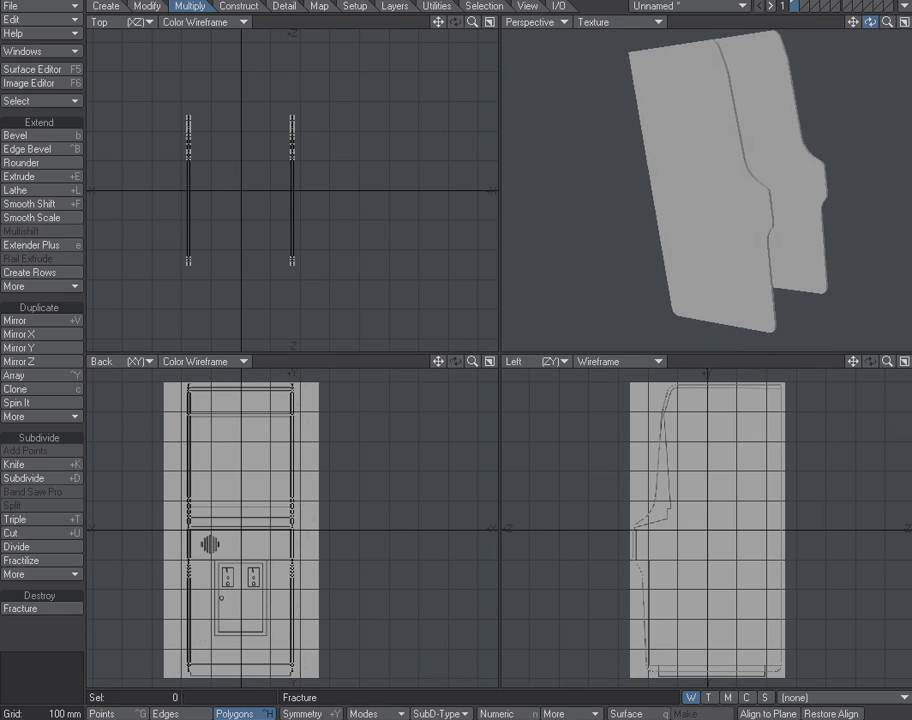
mouse_move(870, 22)
left_mouse_down()
mouse_move(900, 24)
mouse_move(800, 24)
mouse_move(907, 22)
mouse_move(879, 22)
left_mouse_up()
left_click_drag(870, 22, 777, 94)
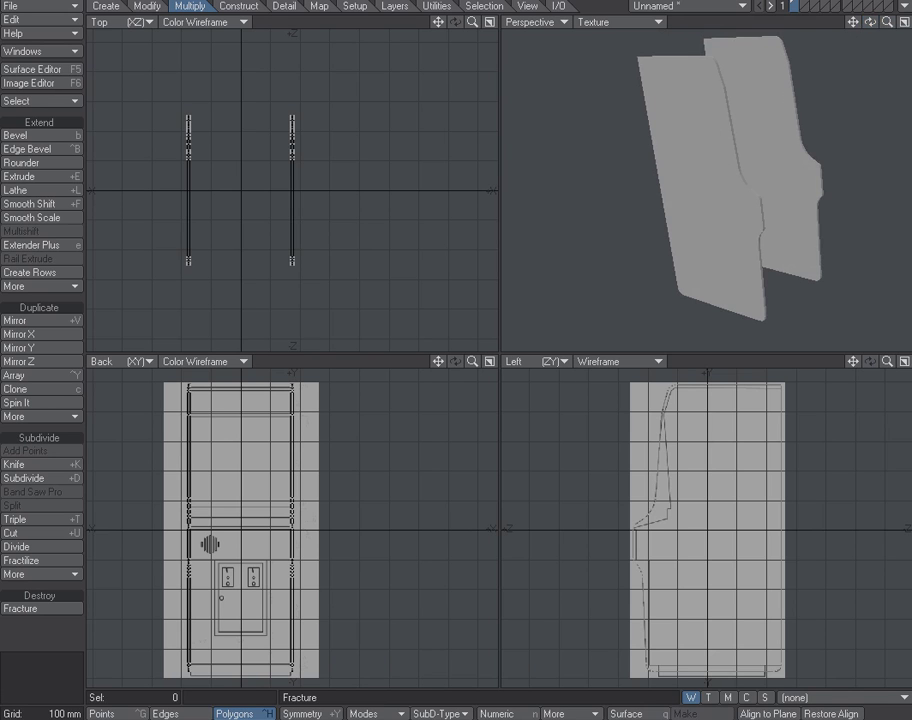
left_click(700, 101)
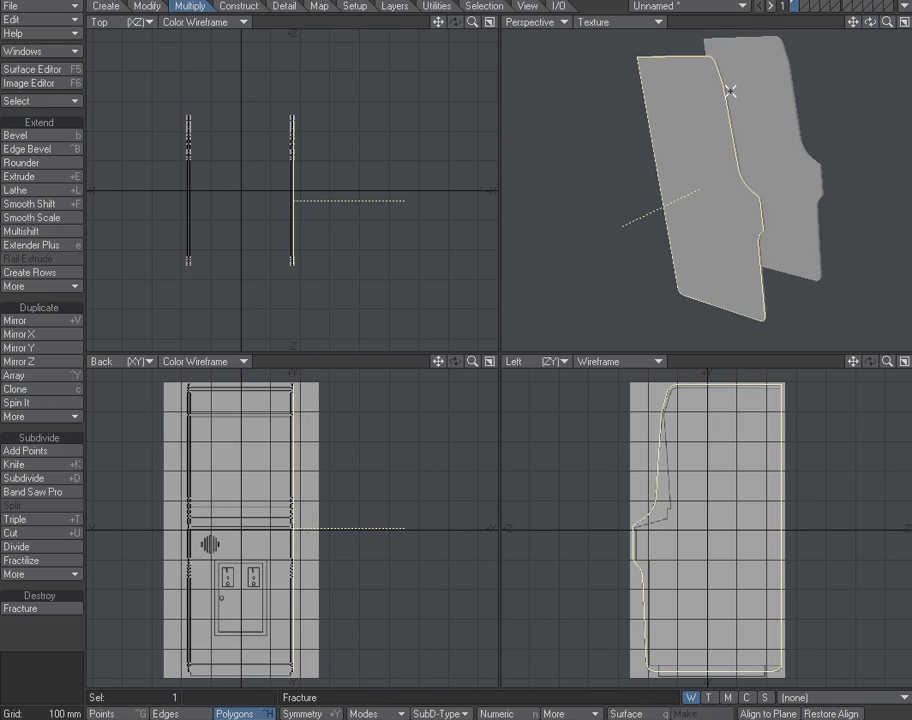
left_click(731, 91)
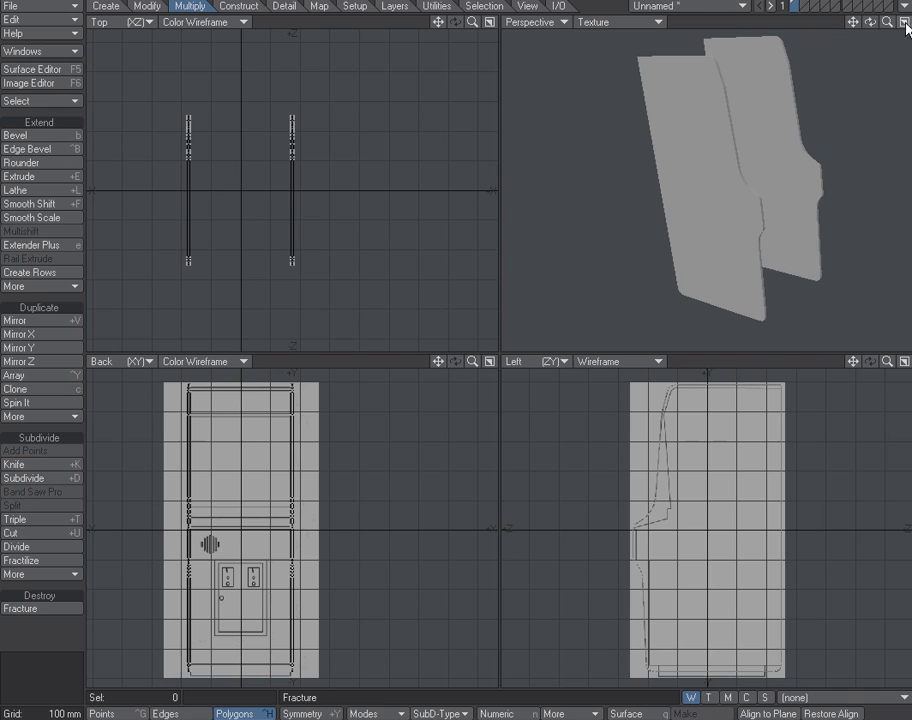
left_click(724, 81)
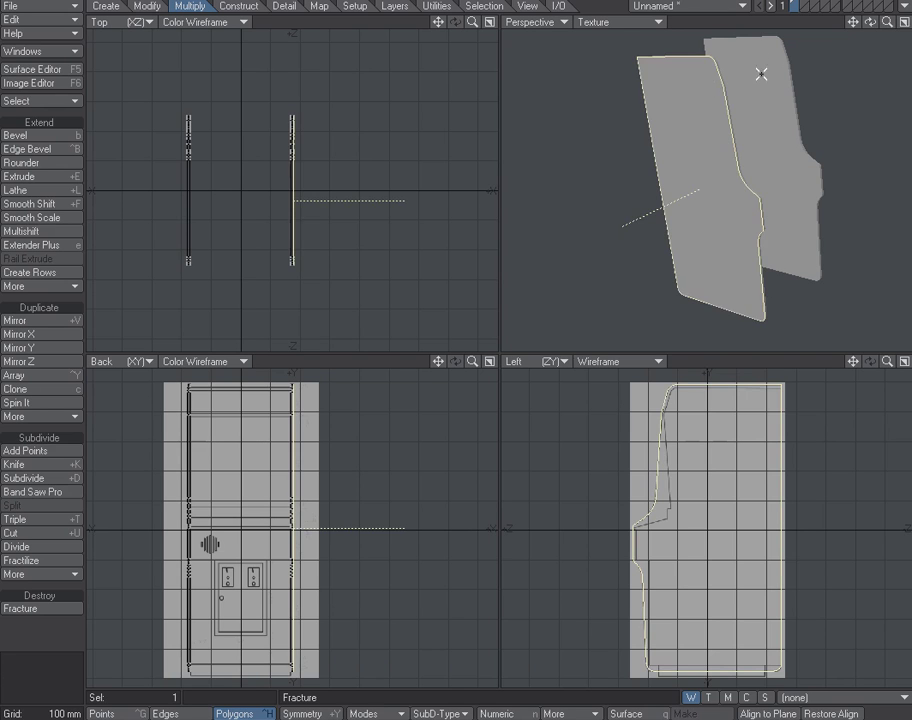
left_click(713, 81)
left_click(722, 82)
left_click(758, 68)
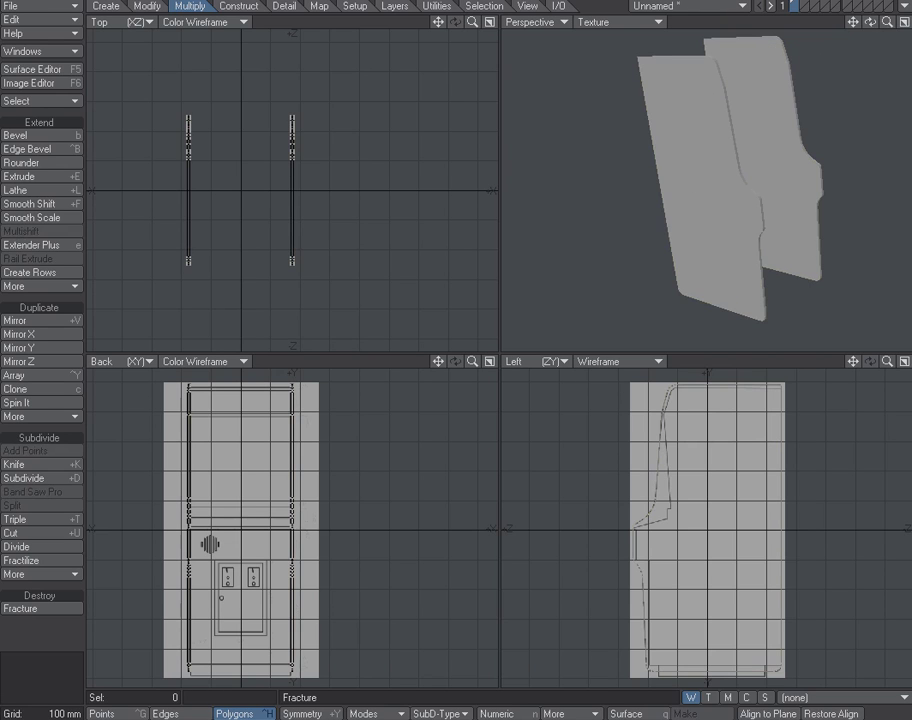
left_click(802, 7)
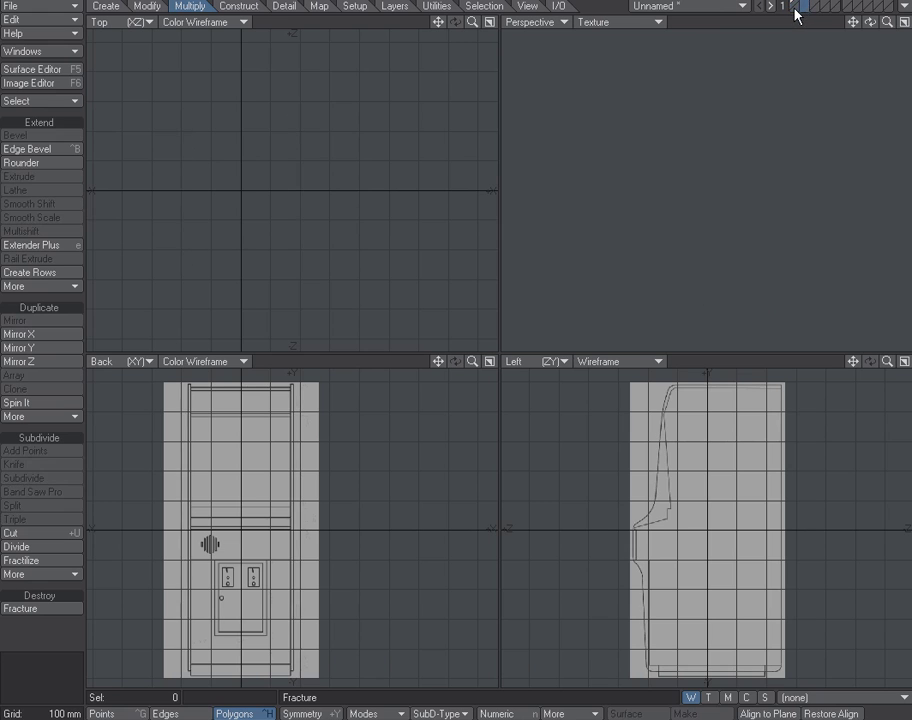
key("ctrl+v")
left_click(795, 3)
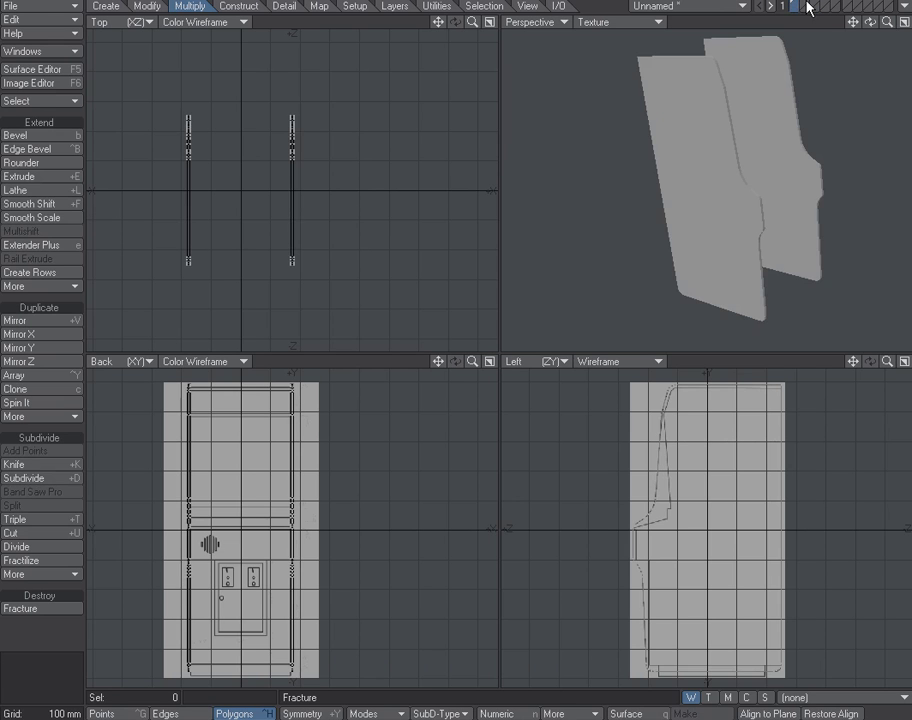
left_click(801, 6)
left_click(793, 4)
left_click(802, 3)
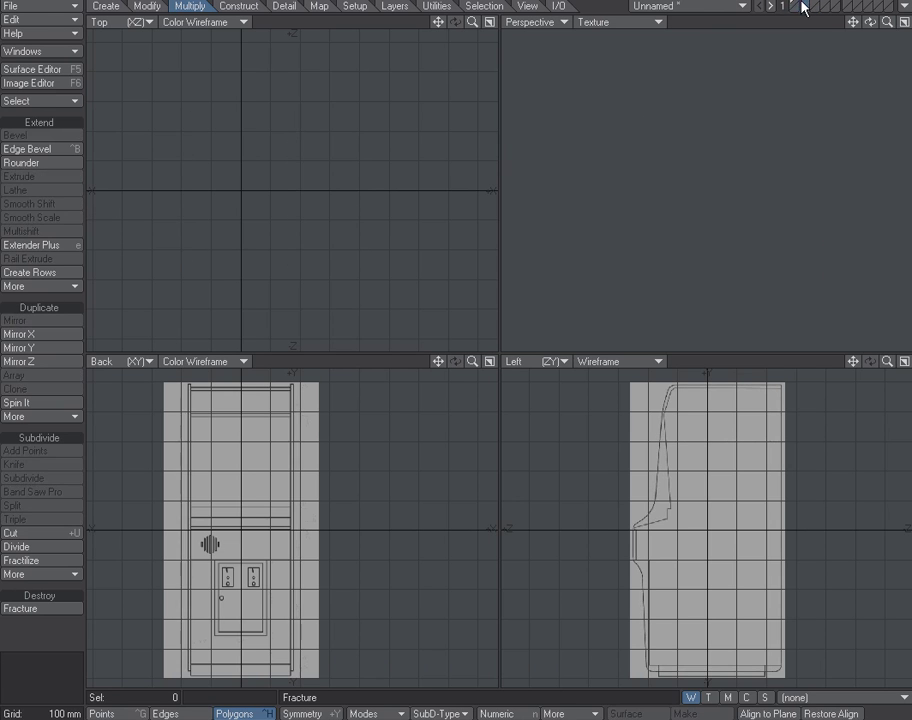
left_click(793, 4)
left_click(804, 4)
left_click(794, 4)
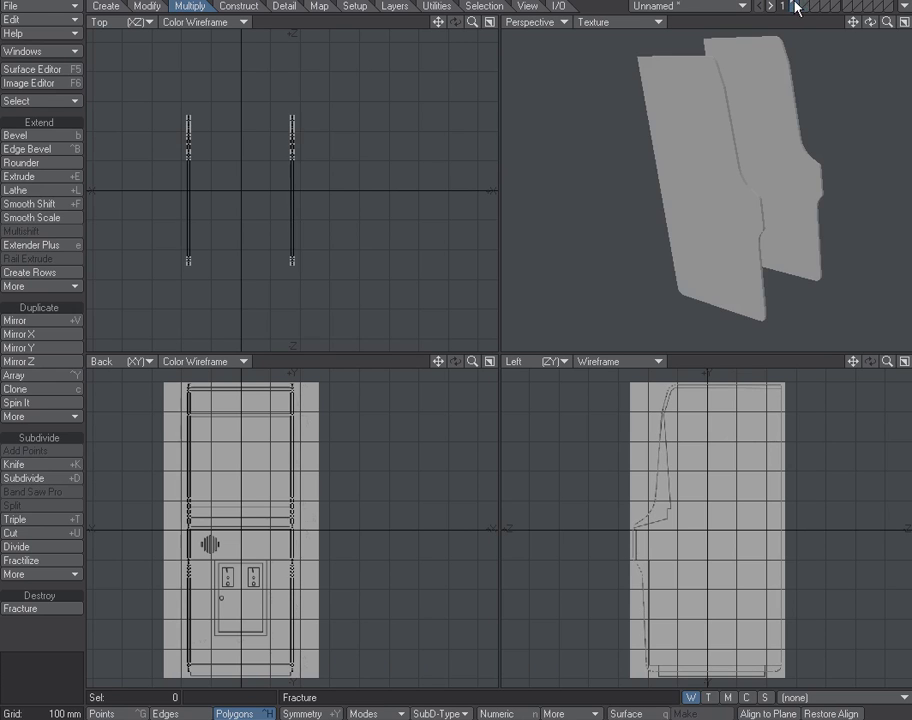
Make the empty second layer the foreground layer and show the side panels' first layer as its background.
left_click(803, 4)
left_click(804, 7)
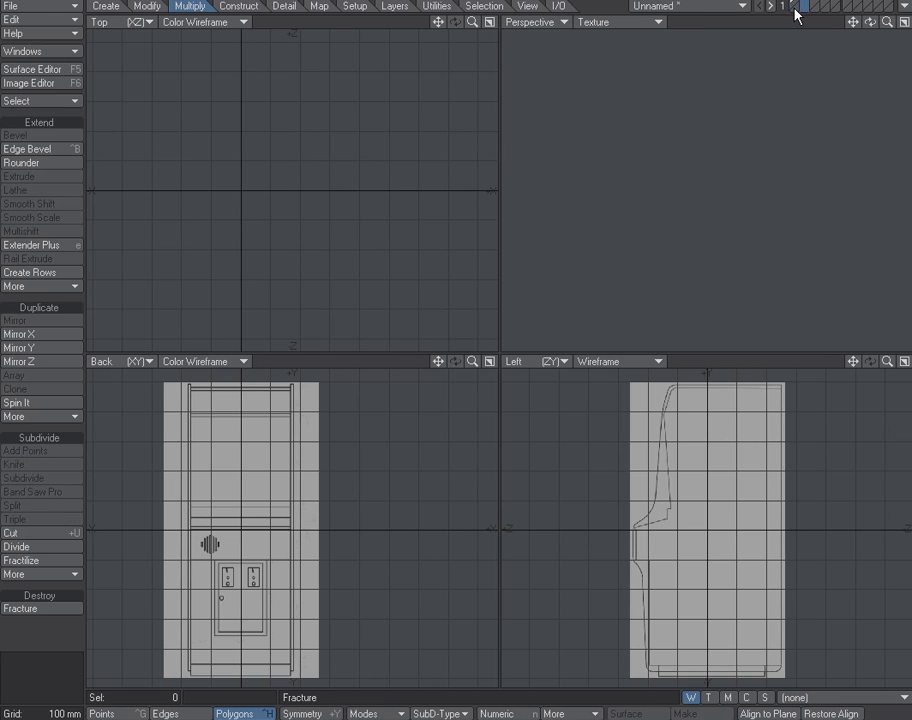
left_click(795, 7)
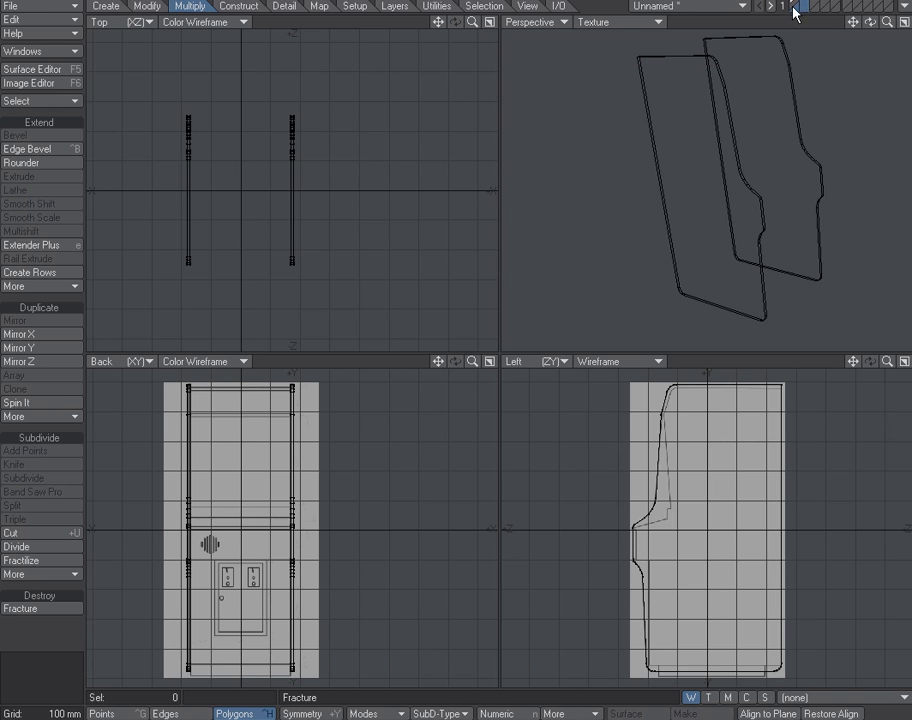
left_click(811, 7)
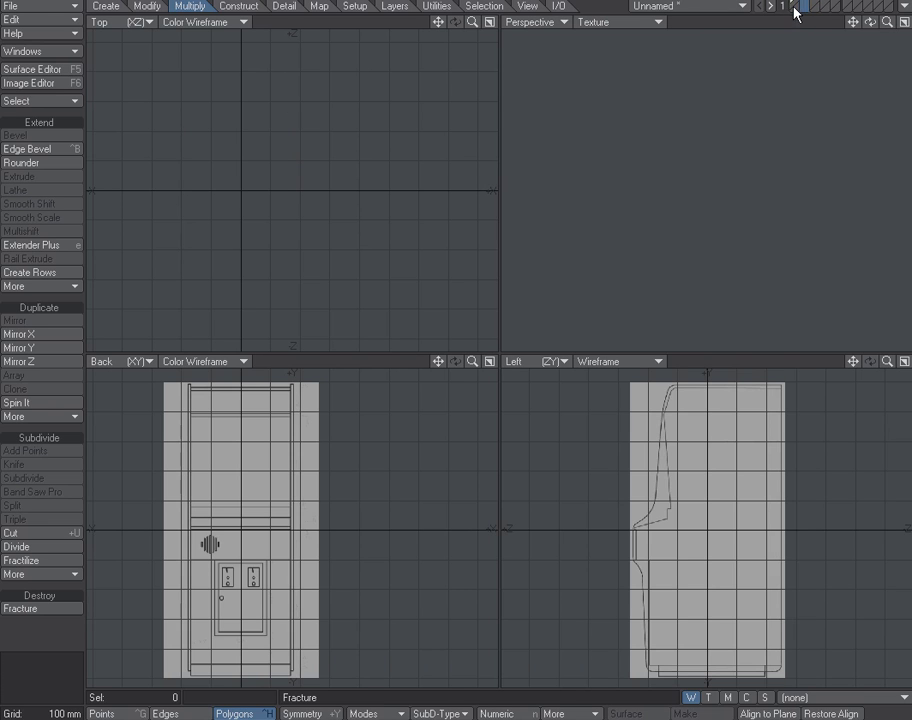
left_click(795, 8)
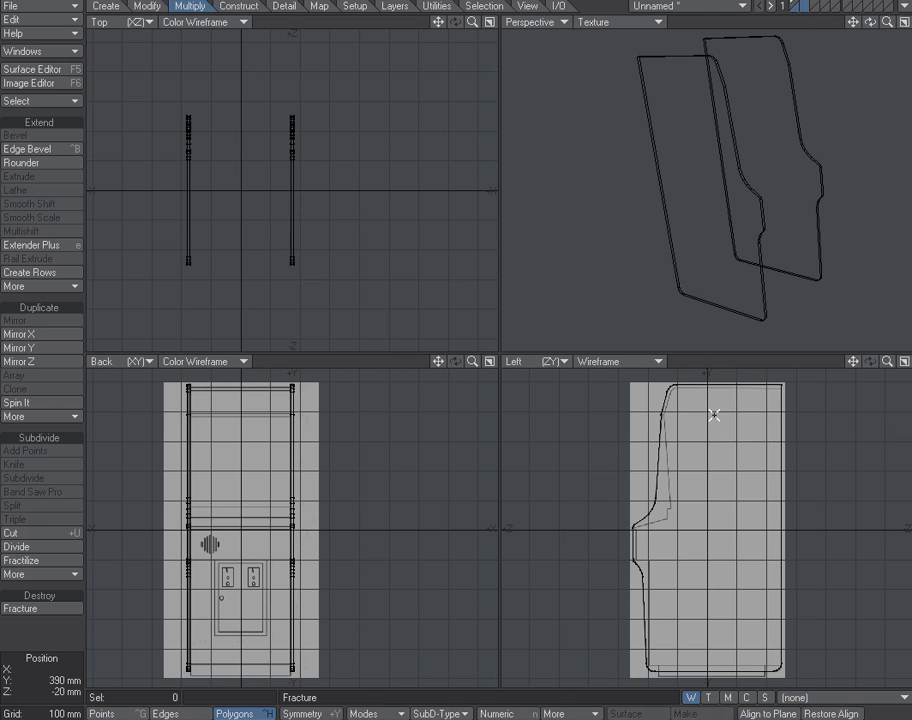
In an enlarged Left view, trace the inner body profile with the Pen tool from the upper rear corner along the top and down to the small step above the control panel.
key("KP_0")
key("a")
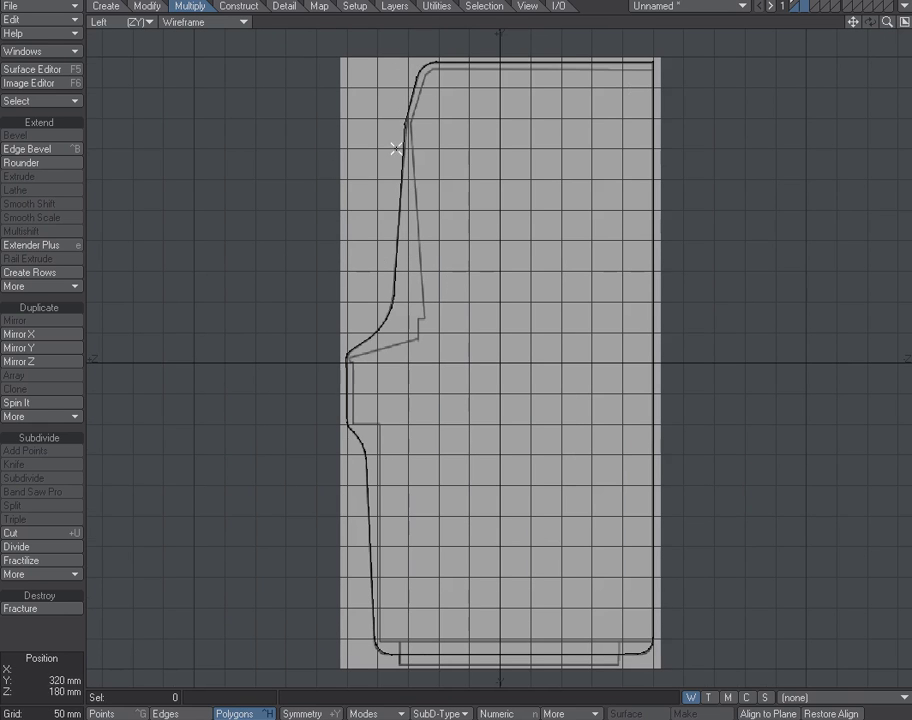
left_click(113, 6)
left_click(20, 416)
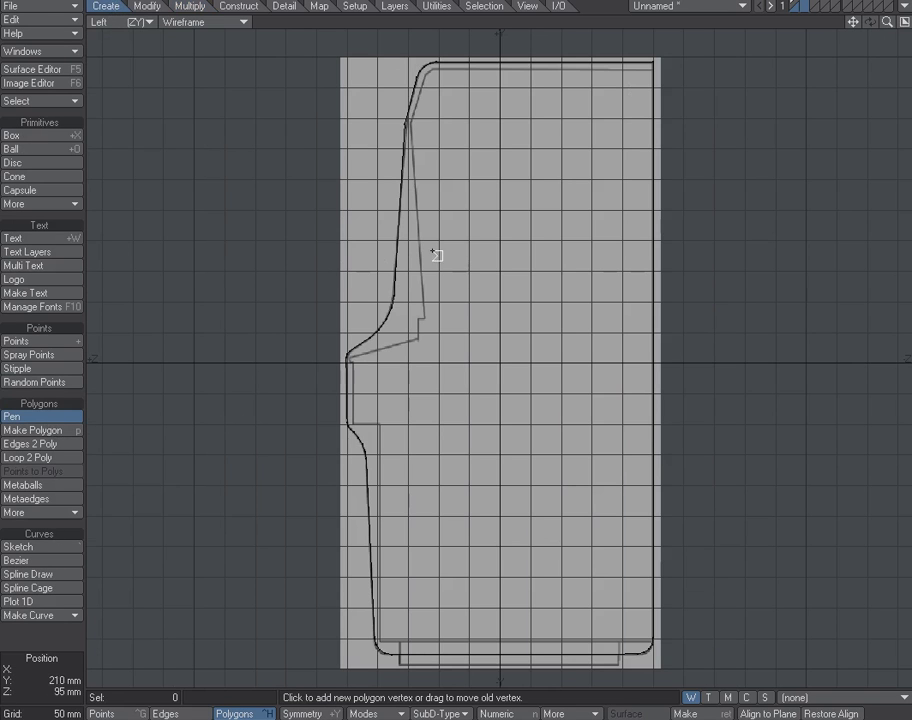
left_click(655, 73)
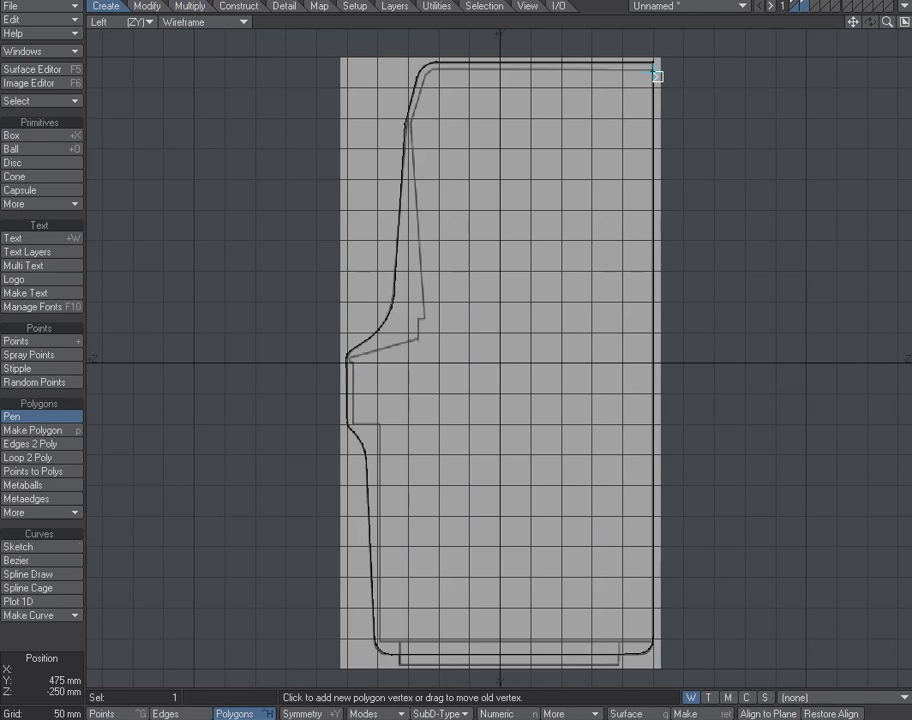
left_click(430, 73)
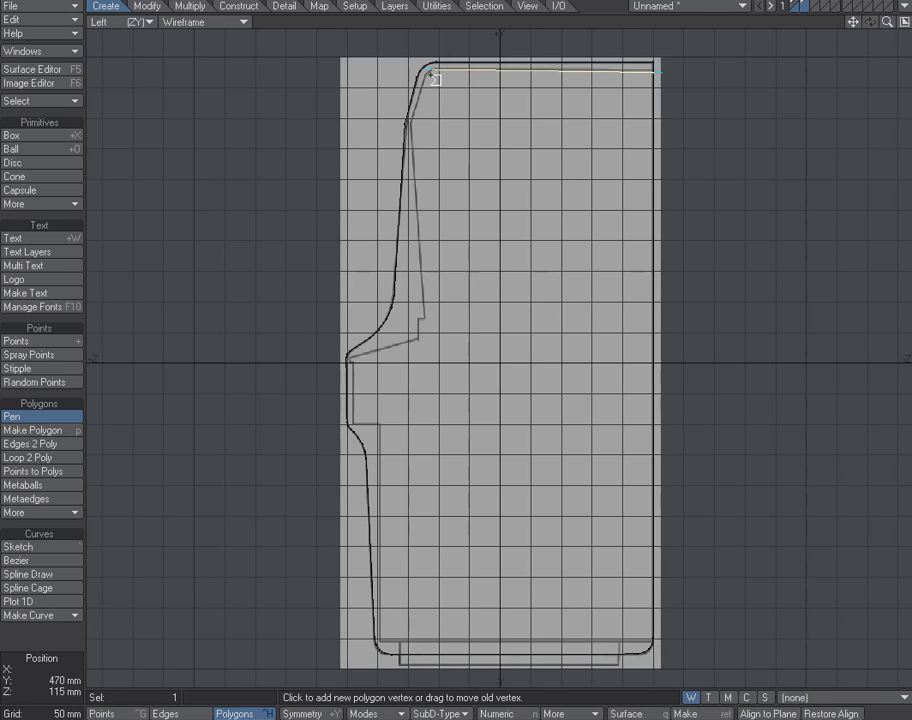
left_click(408, 124)
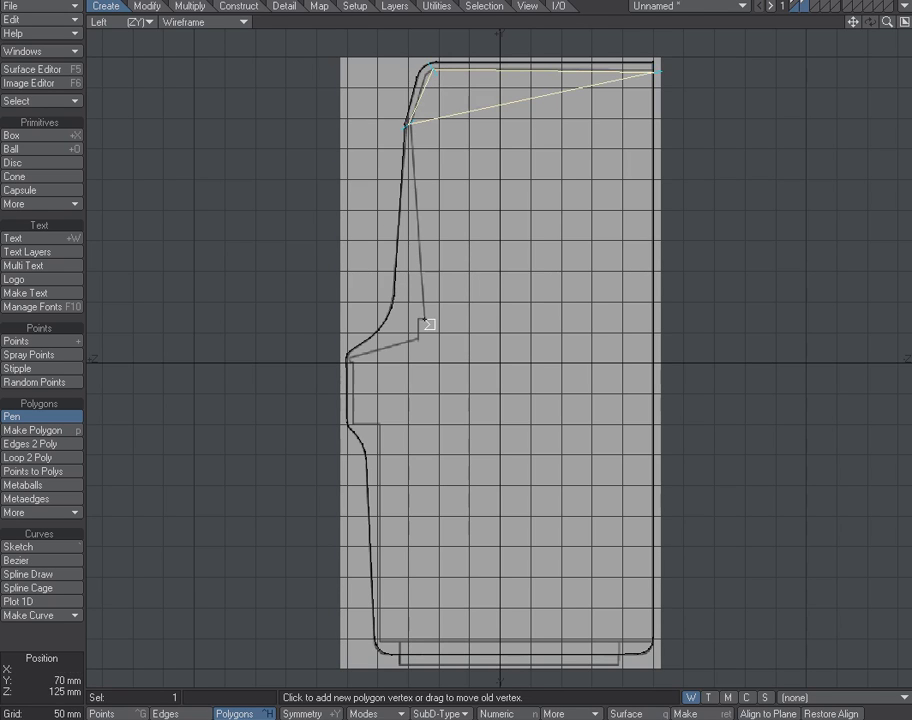
mouse_move(426, 323)
left_mouse_down()
mouse_move(418, 319)
mouse_move(418, 339)
left_mouse_up()
left_click(411, 318)
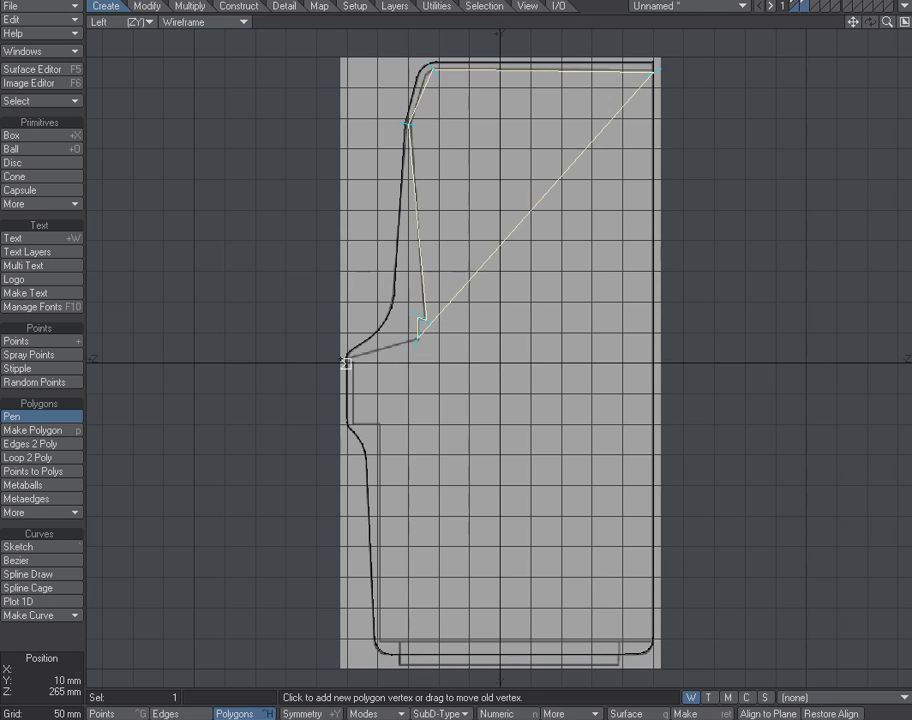
Continue the pen polygon along the control panel slope, down the recessed lower front and across the base to the lower rear corner.
left_click(348, 358)
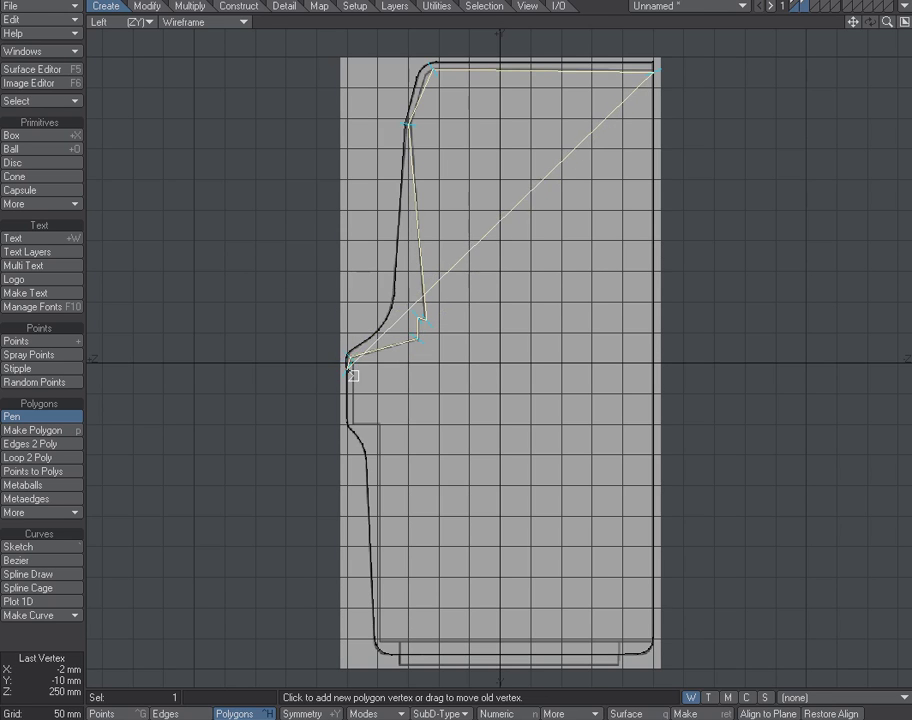
mouse_move(352, 362)
left_mouse_down()
mouse_move(378, 371)
mouse_move(353, 360)
left_mouse_up()
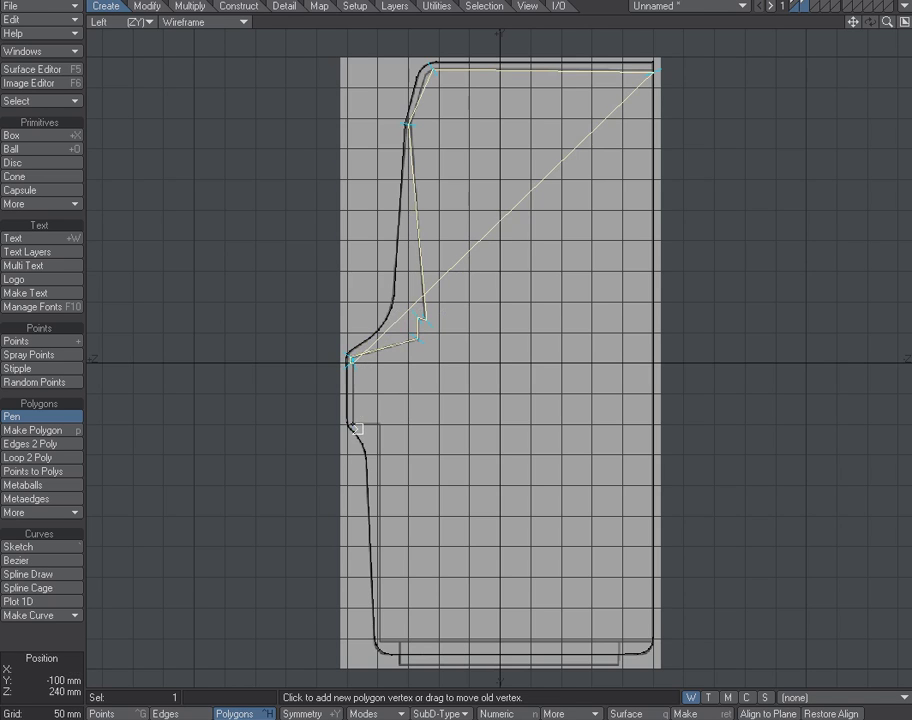
left_click(352, 427)
left_click(379, 425)
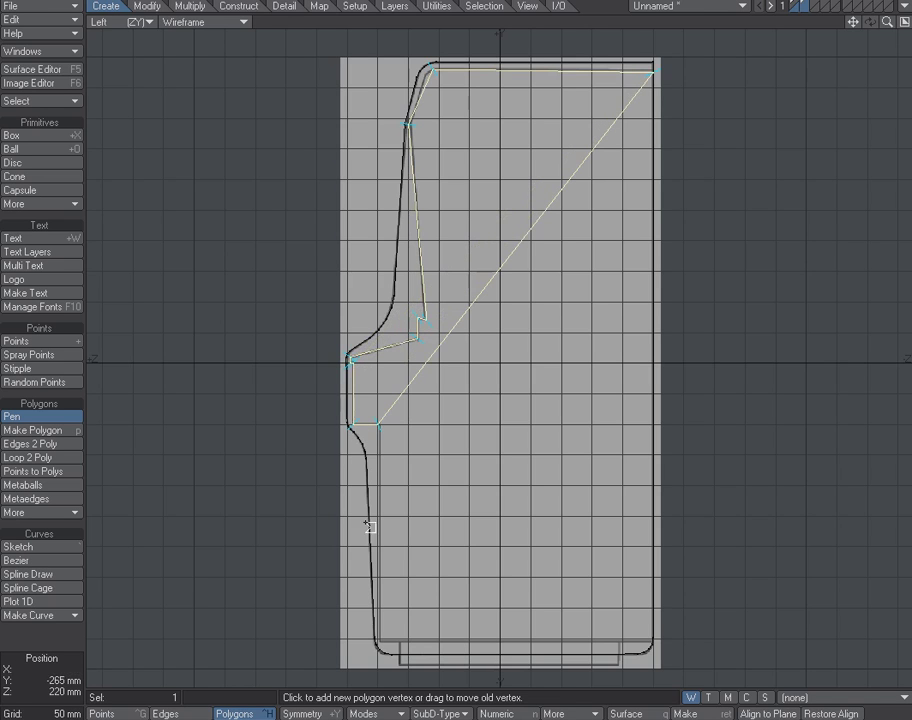
left_click(380, 641)
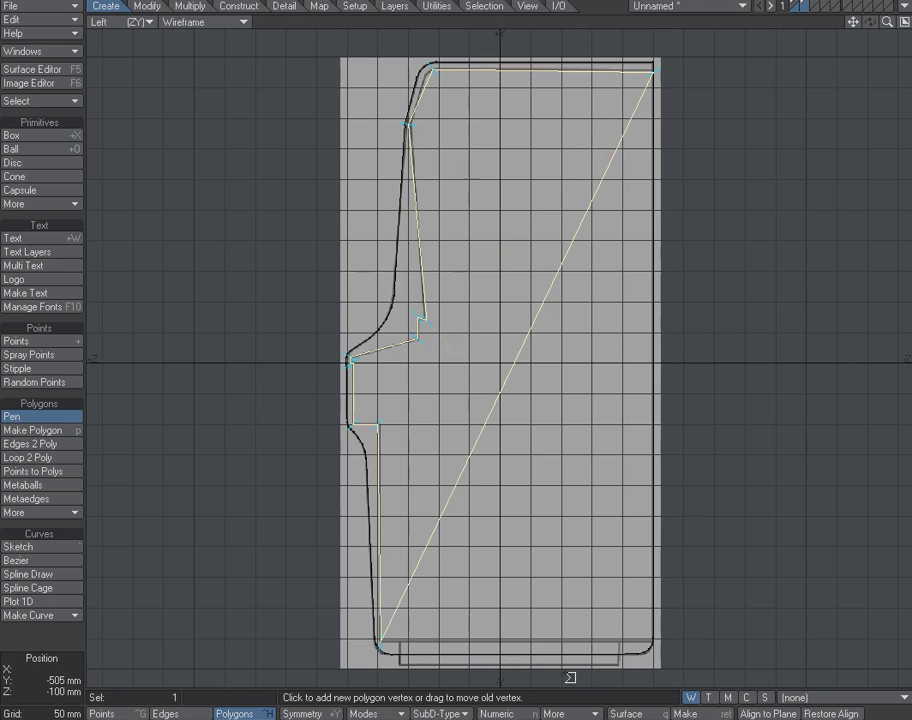
left_click(655, 643)
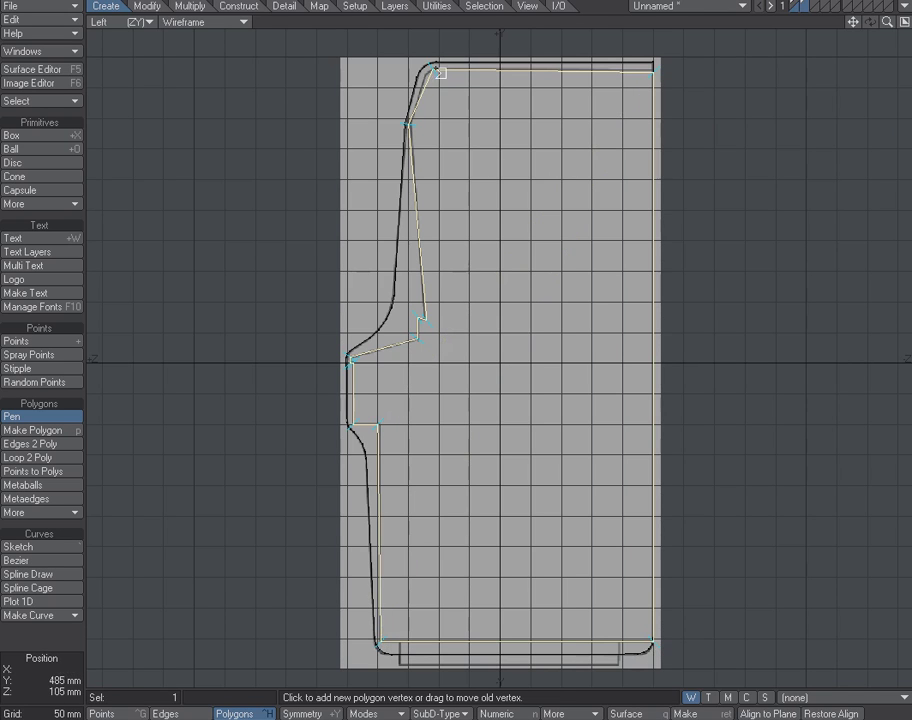
Adjust the inner profile's upper front corner vertex and the bend vertex below it to follow the backdrop lines.
left_click(439, 73)
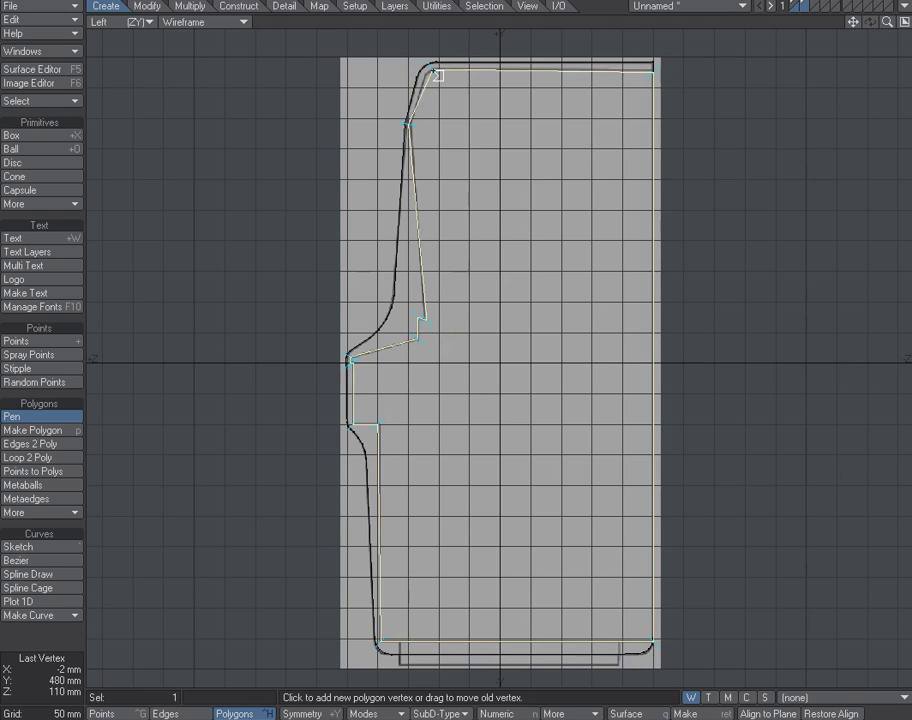
left_click_drag(437, 73, 432, 68)
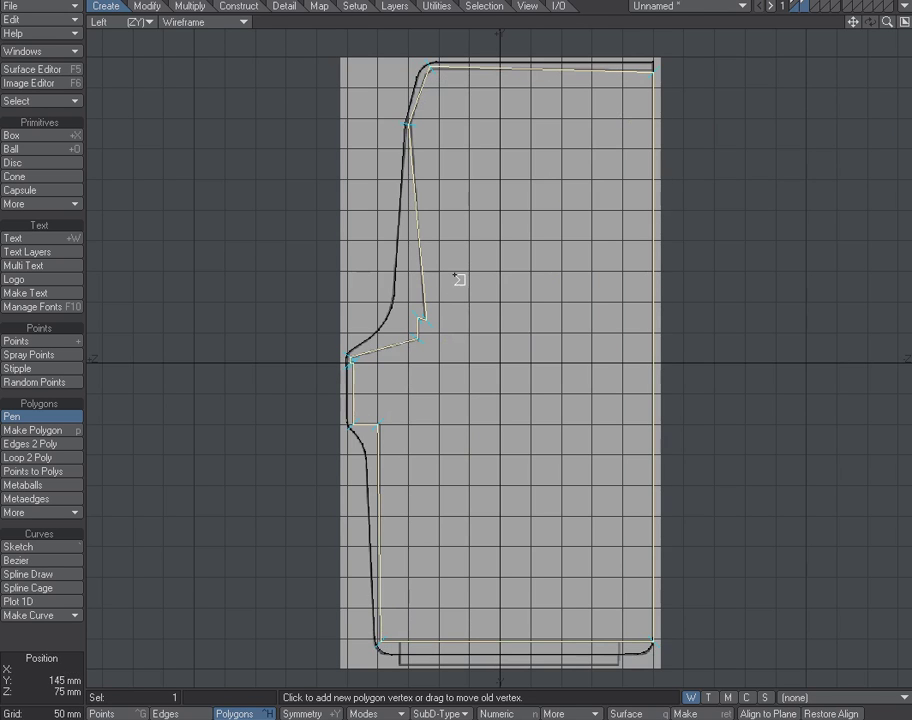
scroll(455, 275, "up", 1)
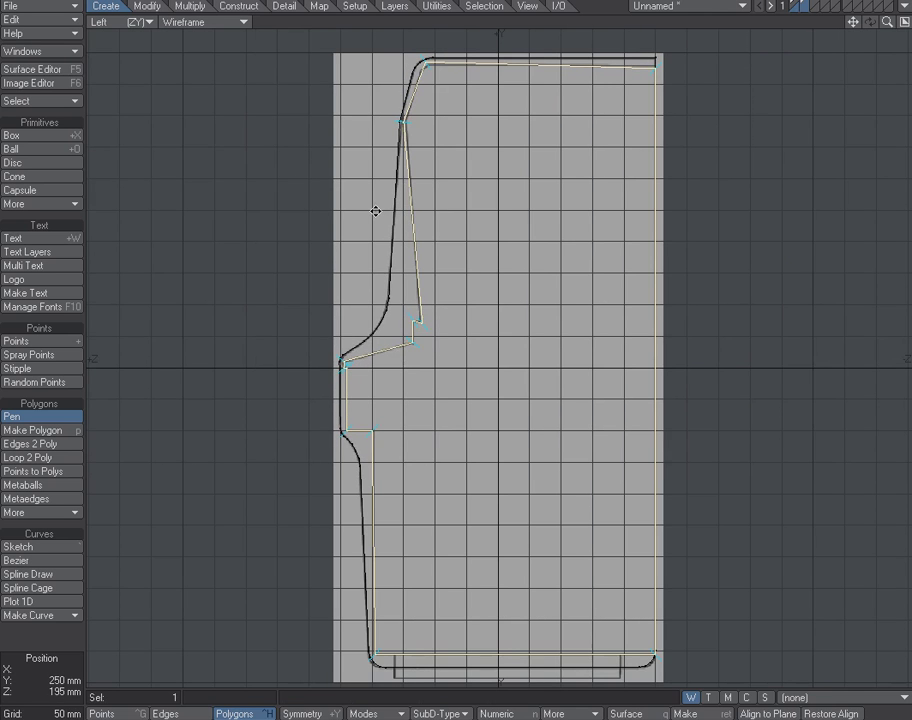
left_click_drag(331, 198, 472, 195, "alt+shift")
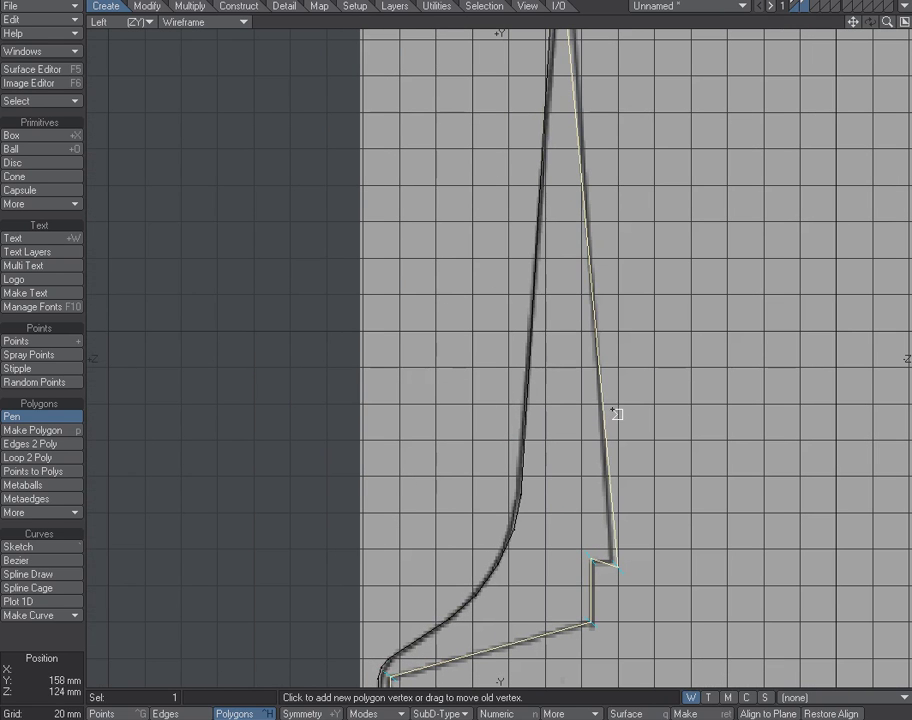
left_click_drag(853, 22, 713, 403)
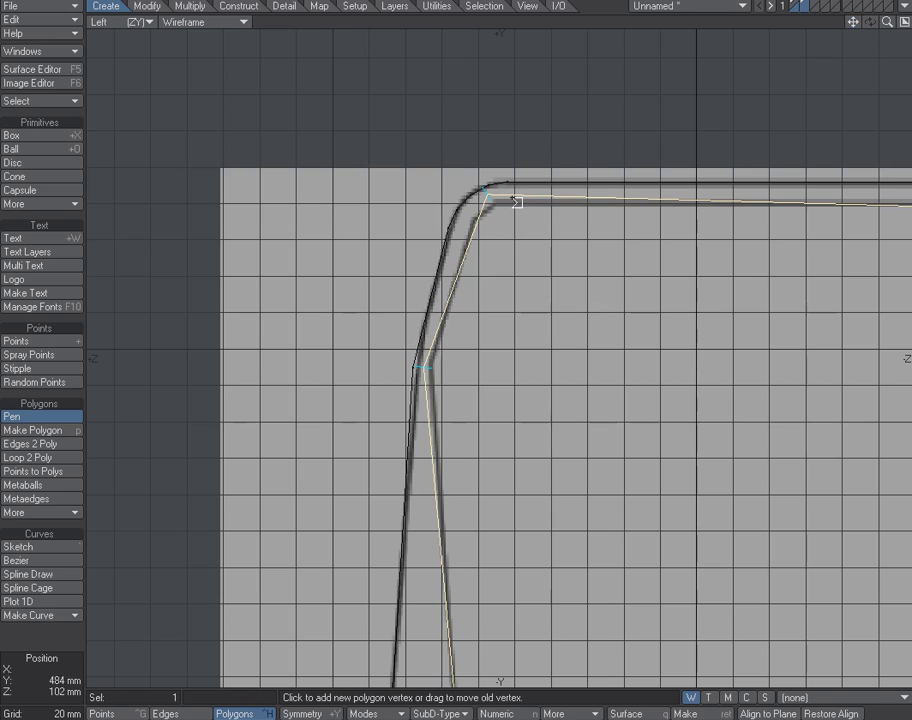
left_click_drag(490, 204, 477, 204)
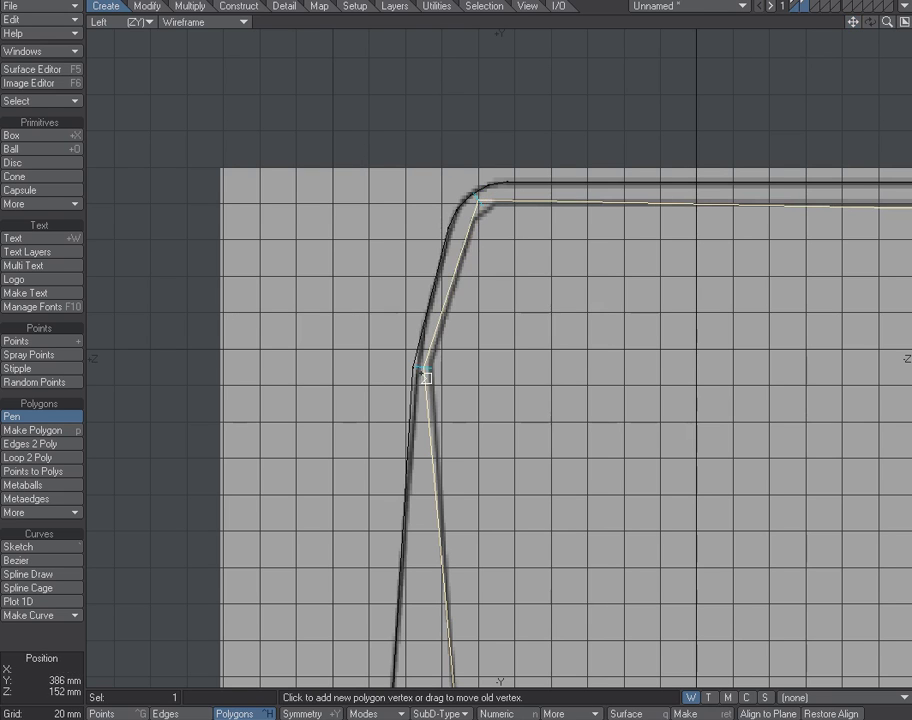
left_click_drag(425, 369, 429, 368)
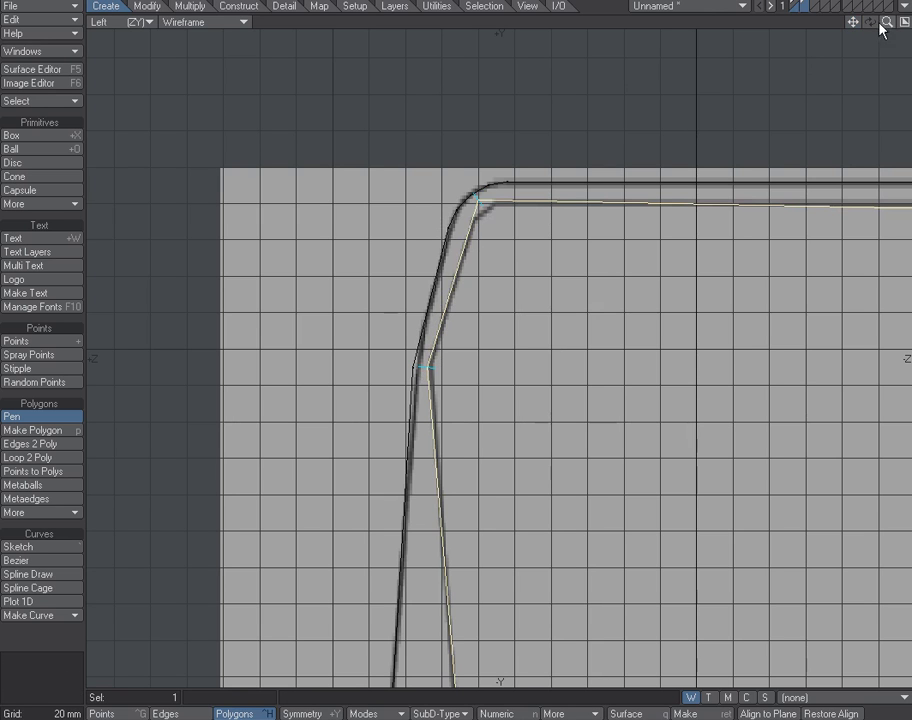
Move the inner profile's upper rear vertex up to align the top edge with the backdrop line.
left_click_drag(887, 21, 845, 22)
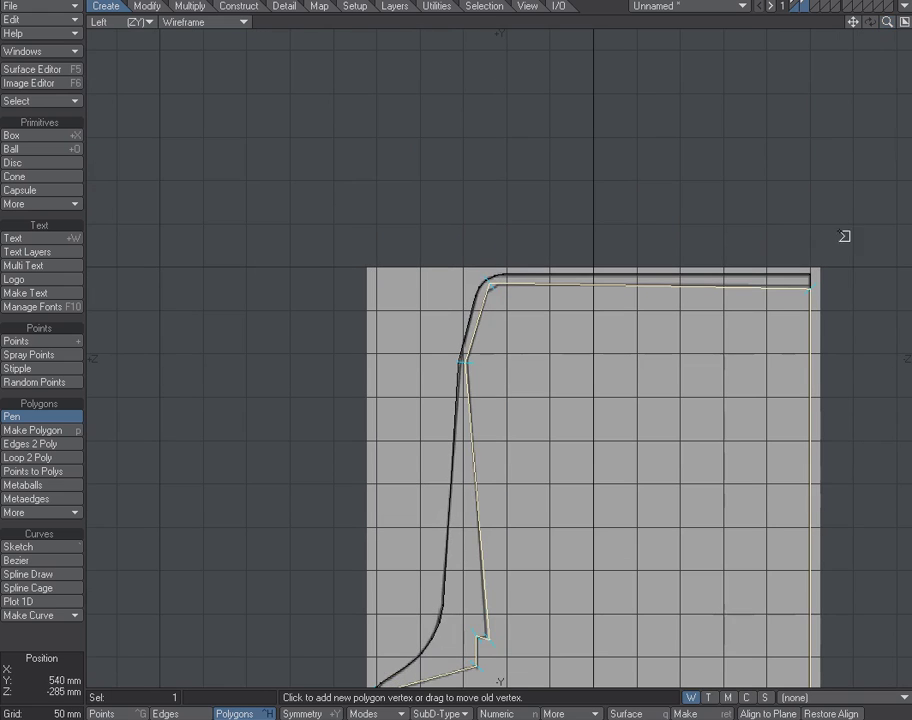
left_click(815, 294)
left_click_drag(816, 292, 816, 289)
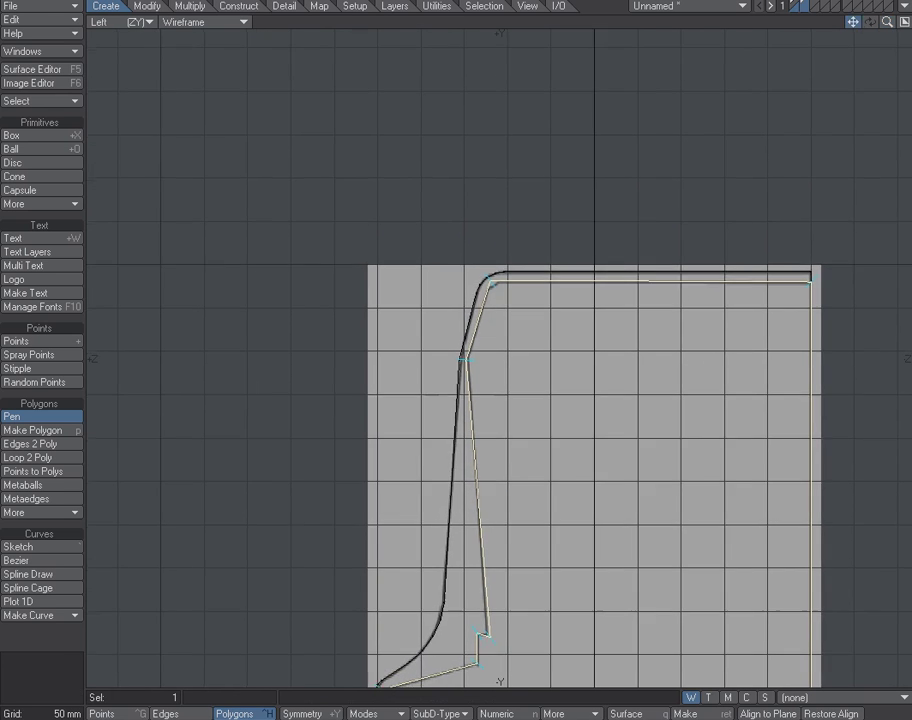
Adjust the small step's vertex above the control panel and the recess's inner corner vertex to the backdrop lines, finishing the pen polygon.
left_click_drag(856, 18, 893, 28)
left_click_drag(642, 282, 613, 272)
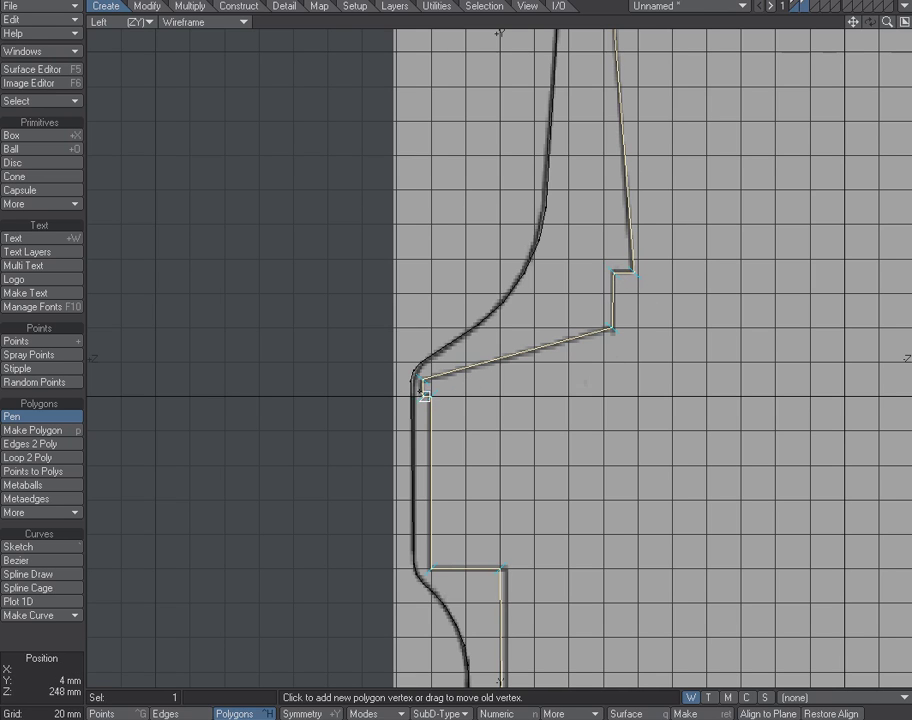
left_click_drag(504, 574, 507, 575)
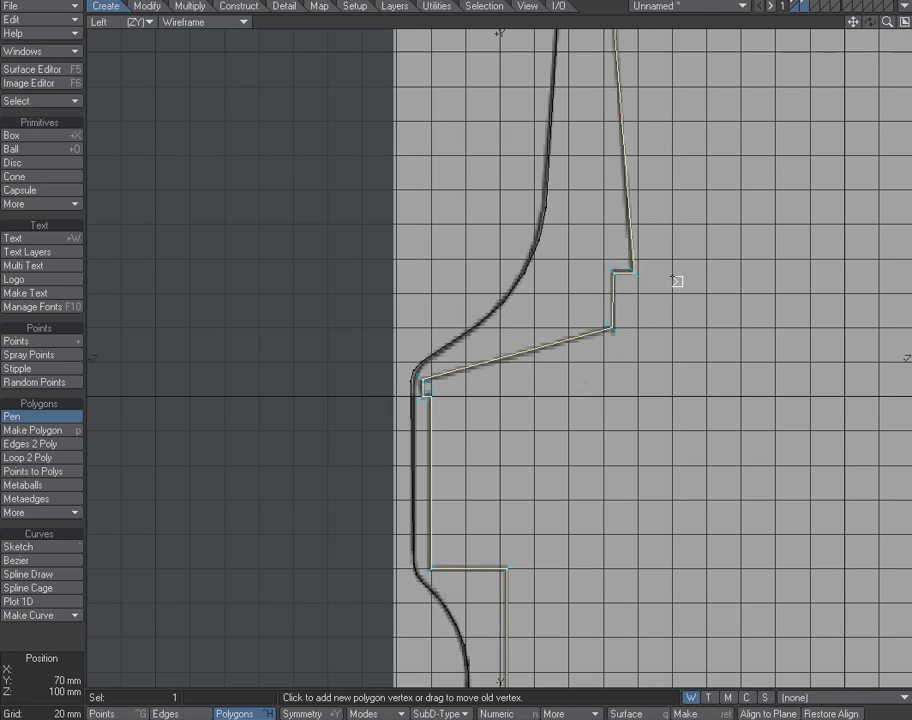
key("space")
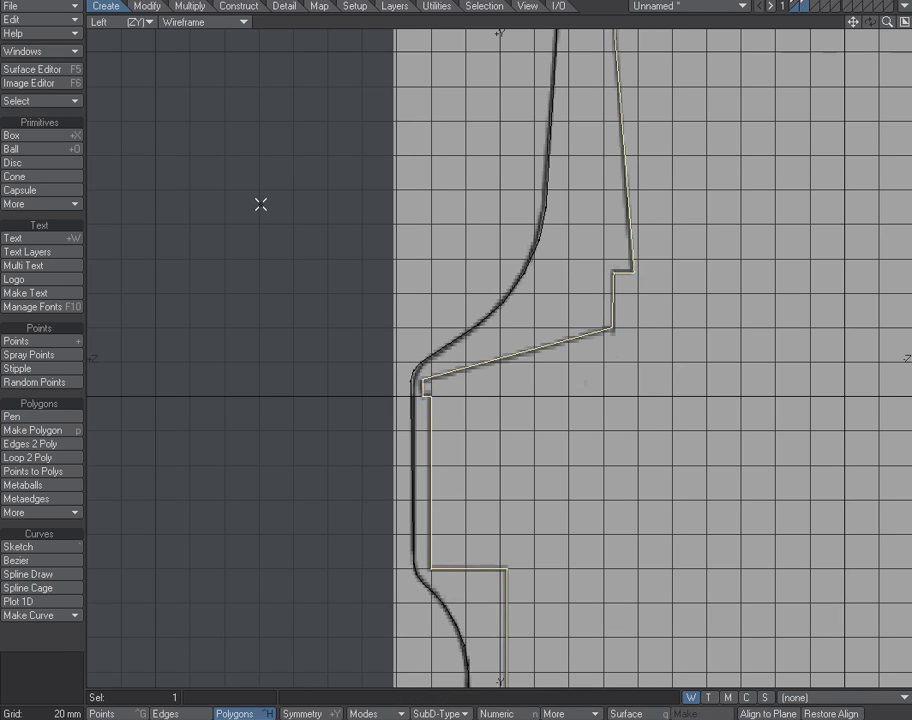
Select the inner profile's two base corner points and flatten them vertically with Stretch so the bottom edge is level on the backdrop line.
key("a")
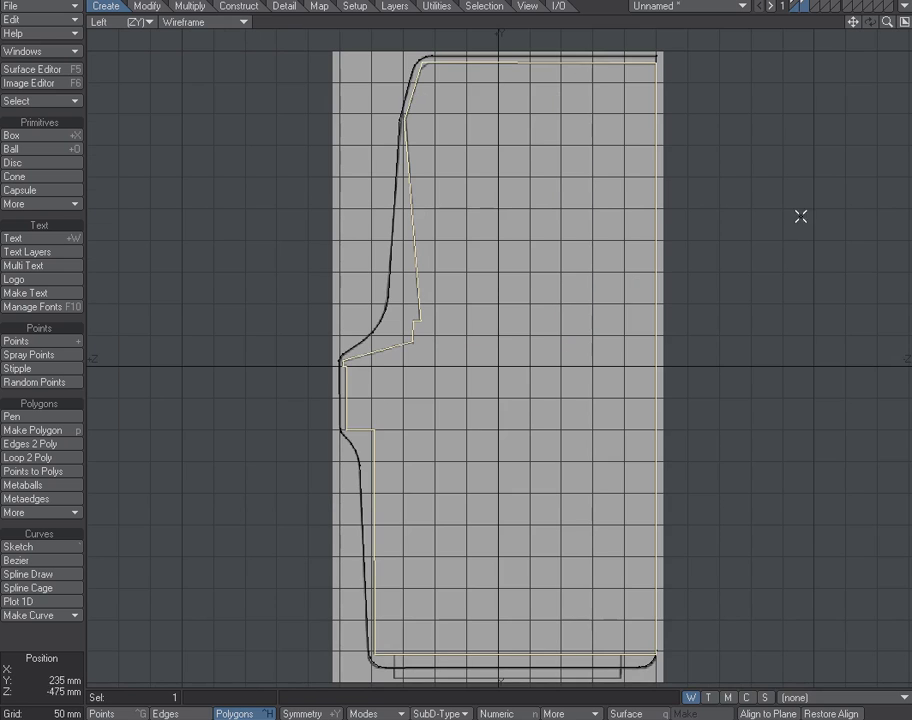
key("ctrl+g")
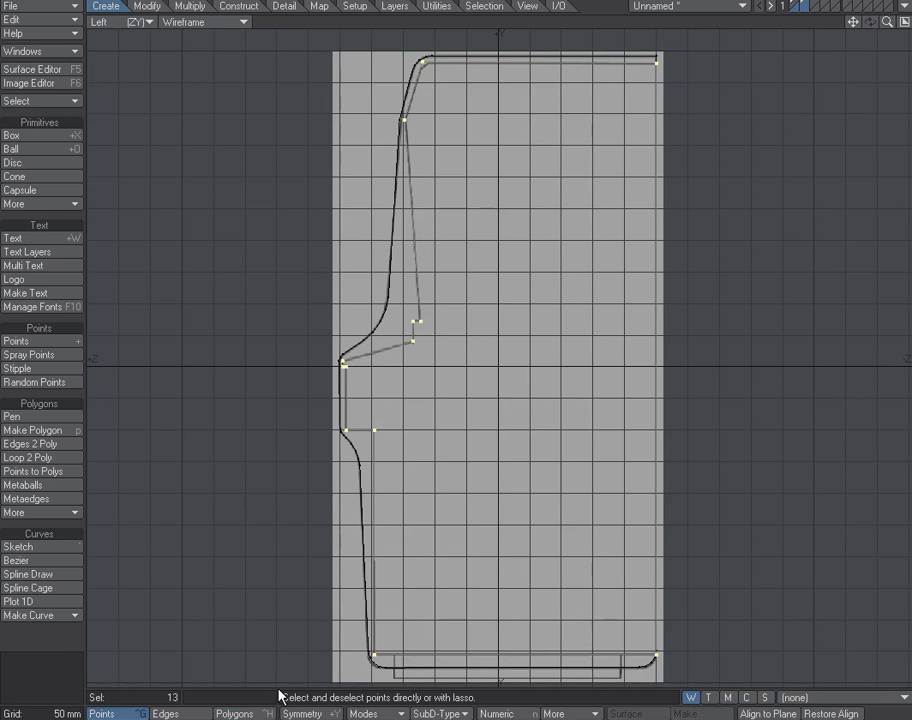
left_click(53, 676)
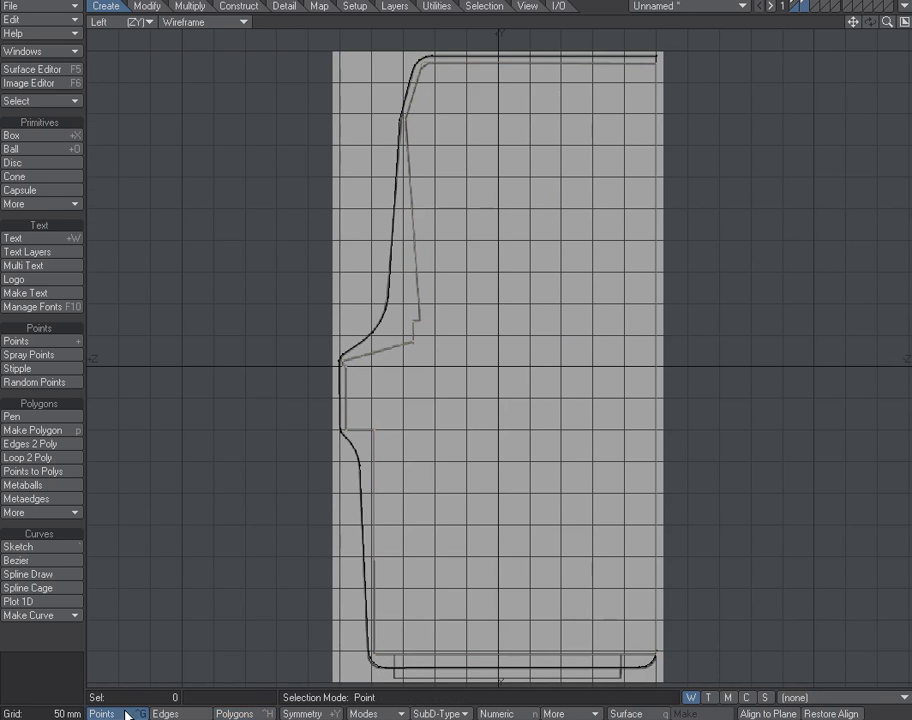
mouse_move(320, 608)
right_mouse_down()
mouse_move(572, 553)
mouse_move(482, 597)
right_mouse_up()
key("shift+h")
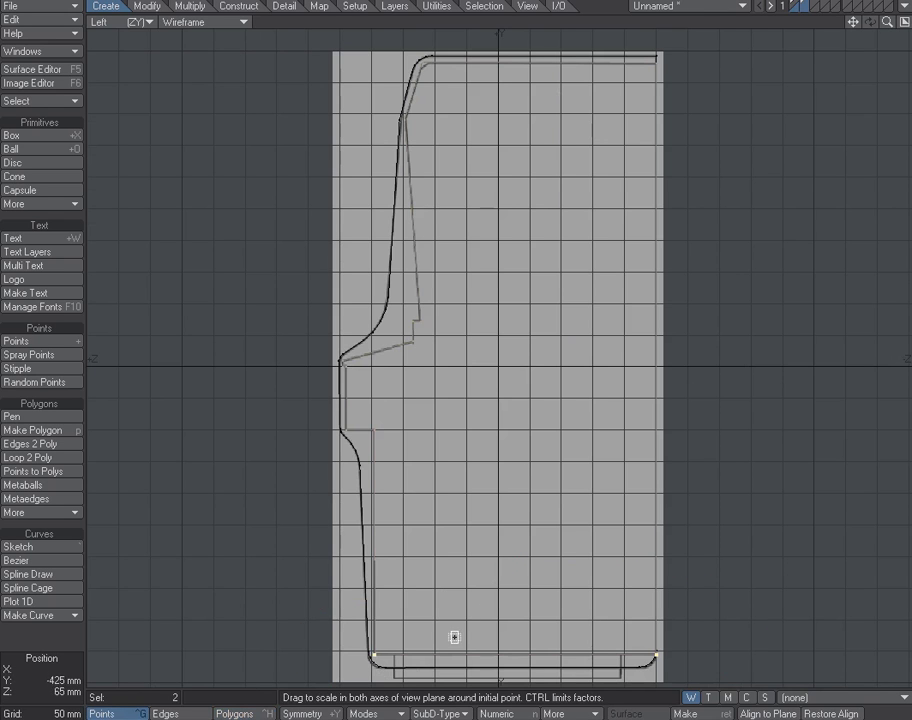
key("shift+a")
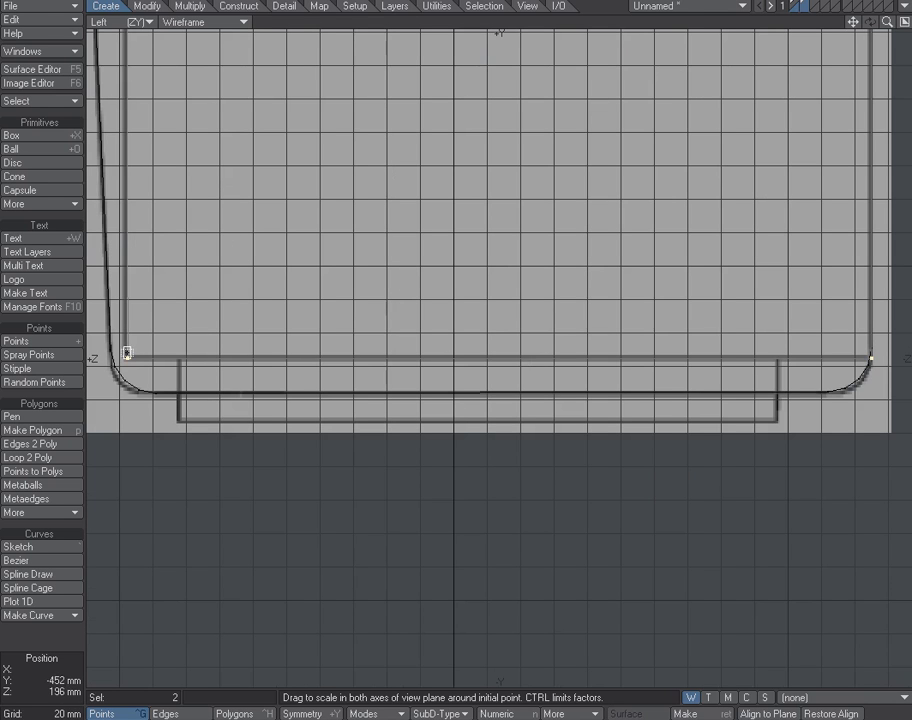
left_click(452, 357)
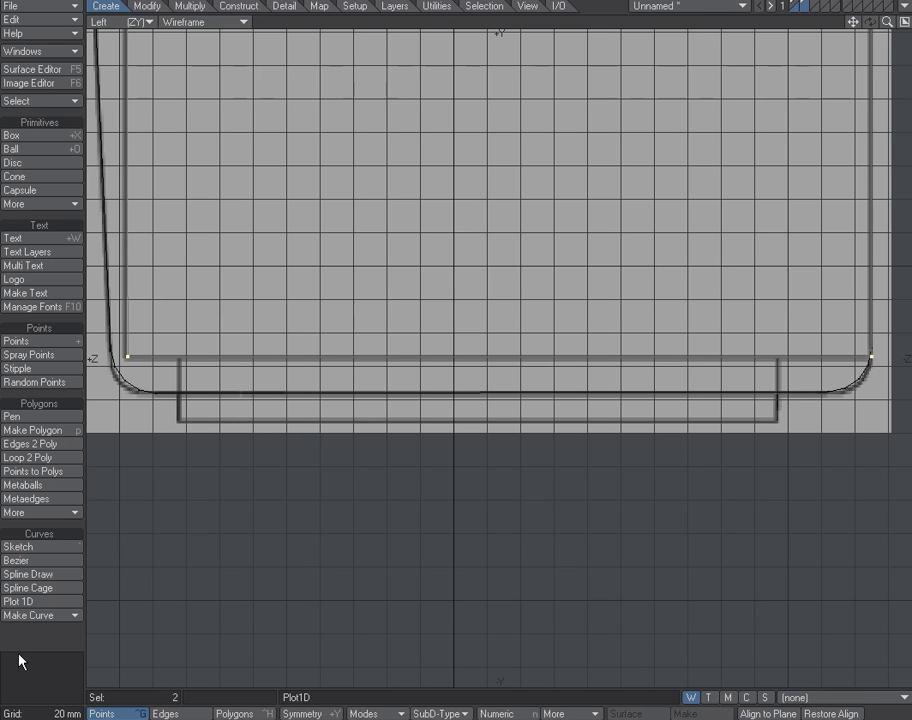
left_click(162, 642)
Select the inner profile's two rear corner points, straighten the rear edge with Stretch and set it slightly inside the side panel outline.
key("a")
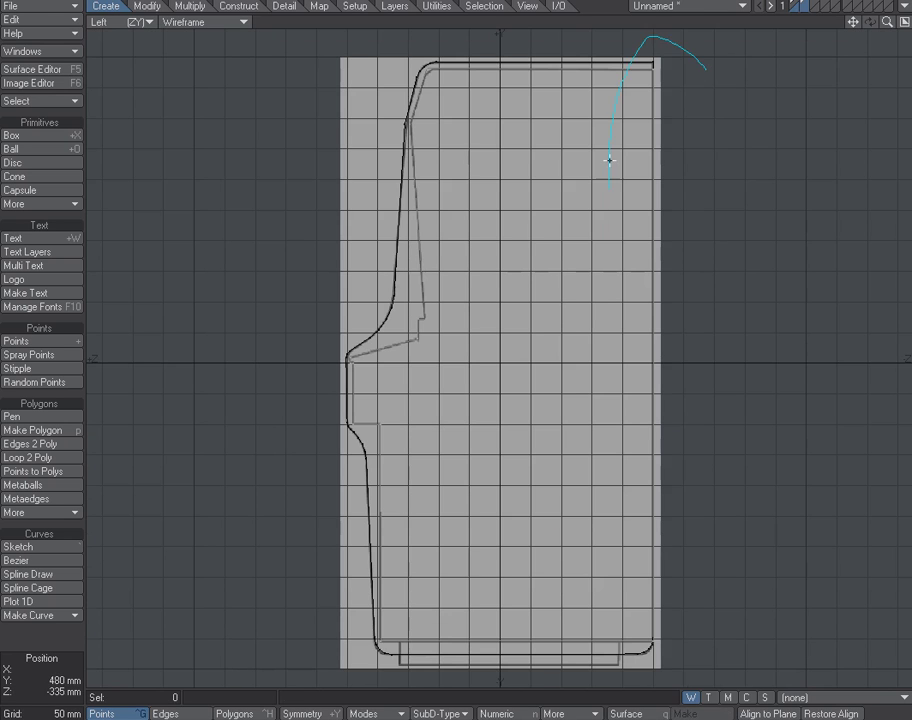
mouse_move(555, 685)
right_mouse_down()
mouse_move(692, 175)
mouse_move(640, 347)
right_mouse_up()
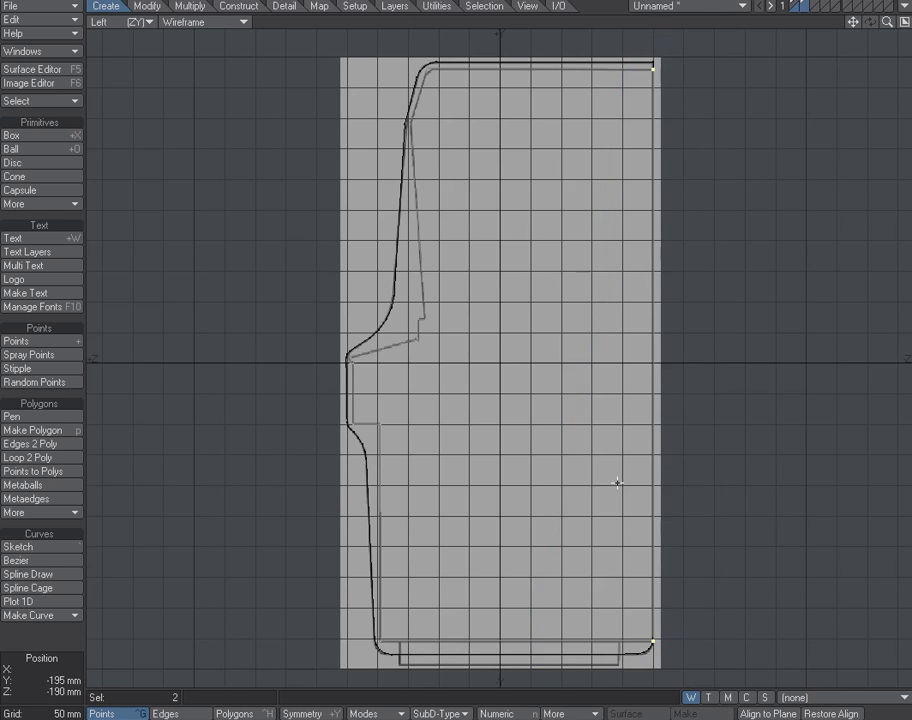
key("shift+a")
key("h")
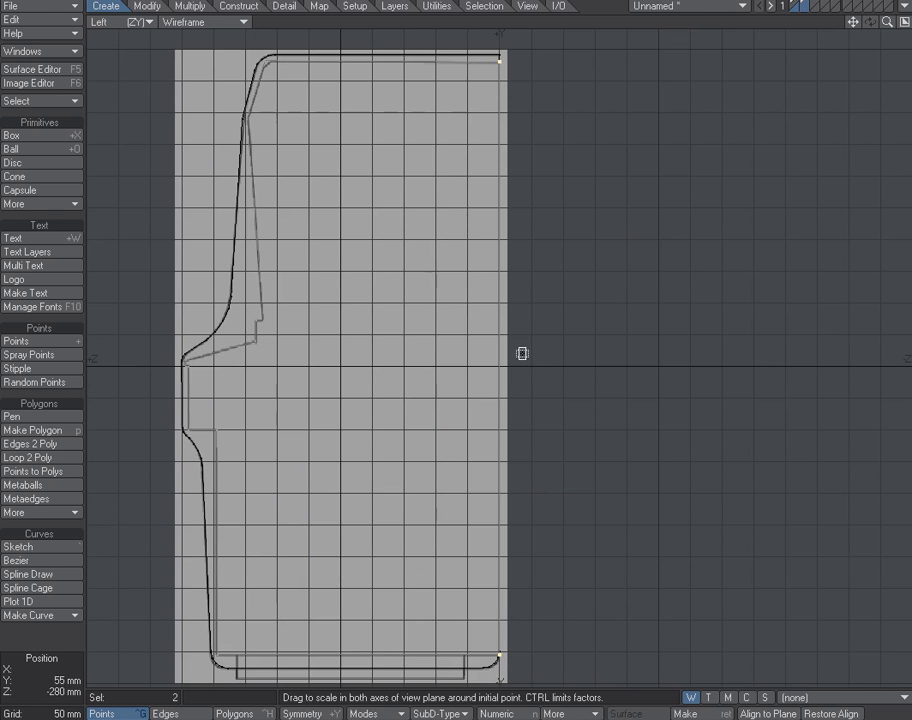
left_click_drag(498, 291, 420, 291)
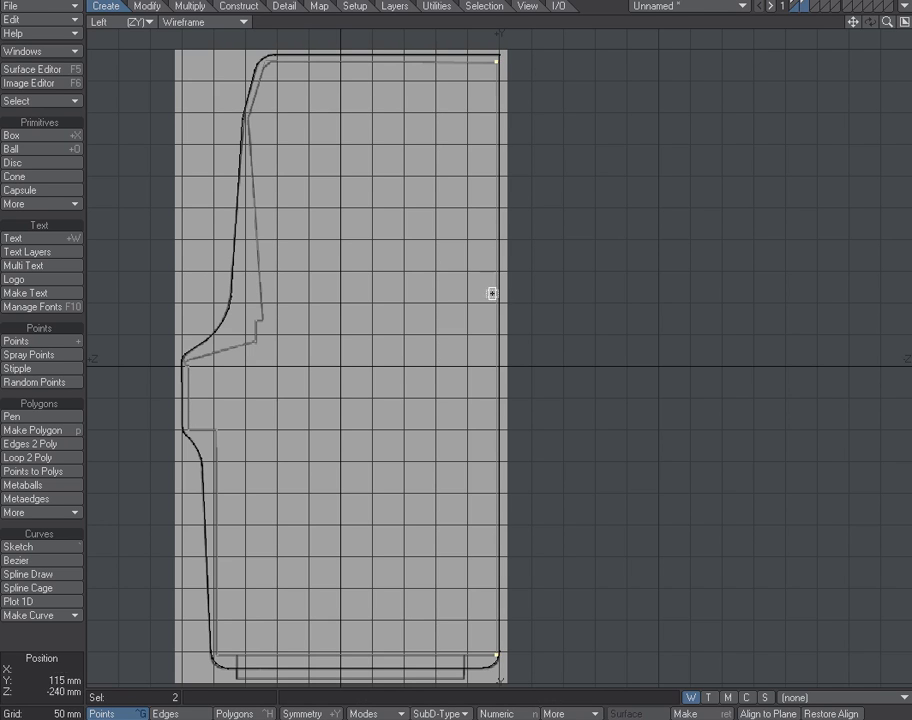
left_click(238, 714)
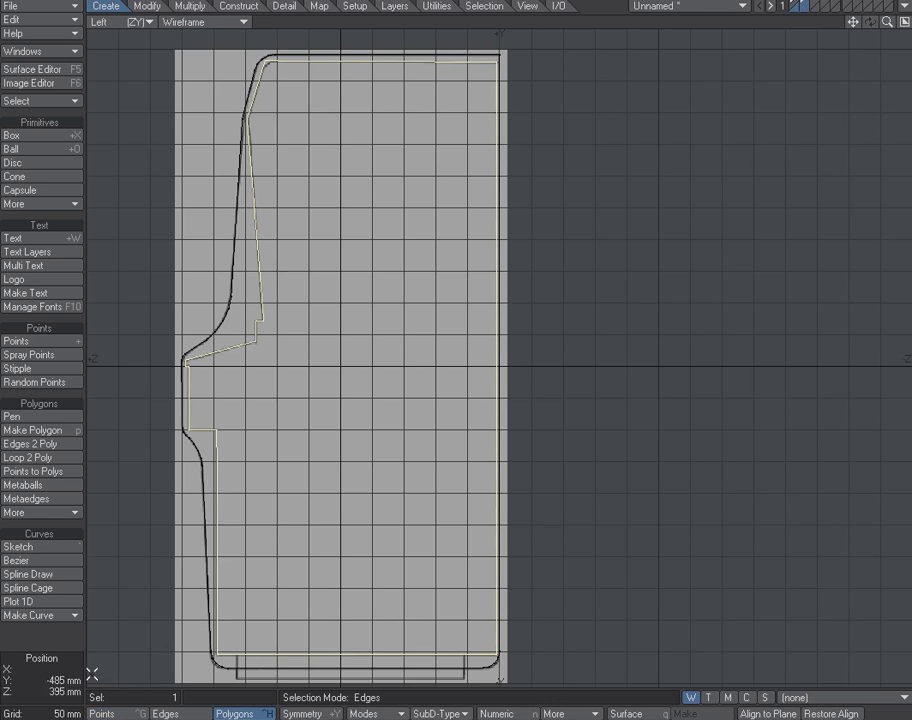
left_click(69, 670)
Select the inner profile polygon and move it along positive X into the middle of the side panel there.
key("KP_0")
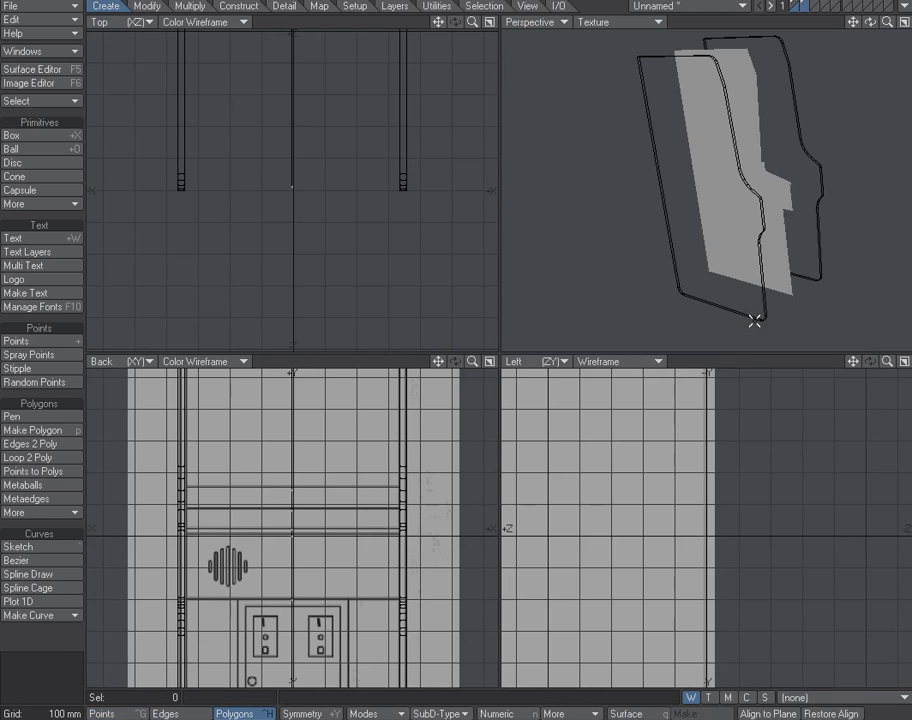
left_click(755, 106)
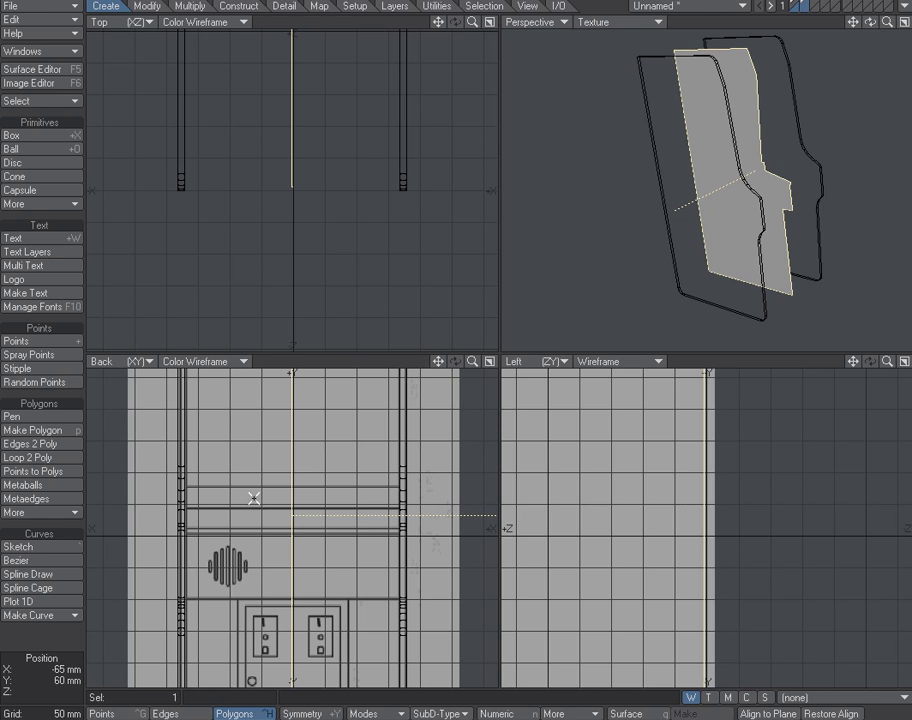
key("t")
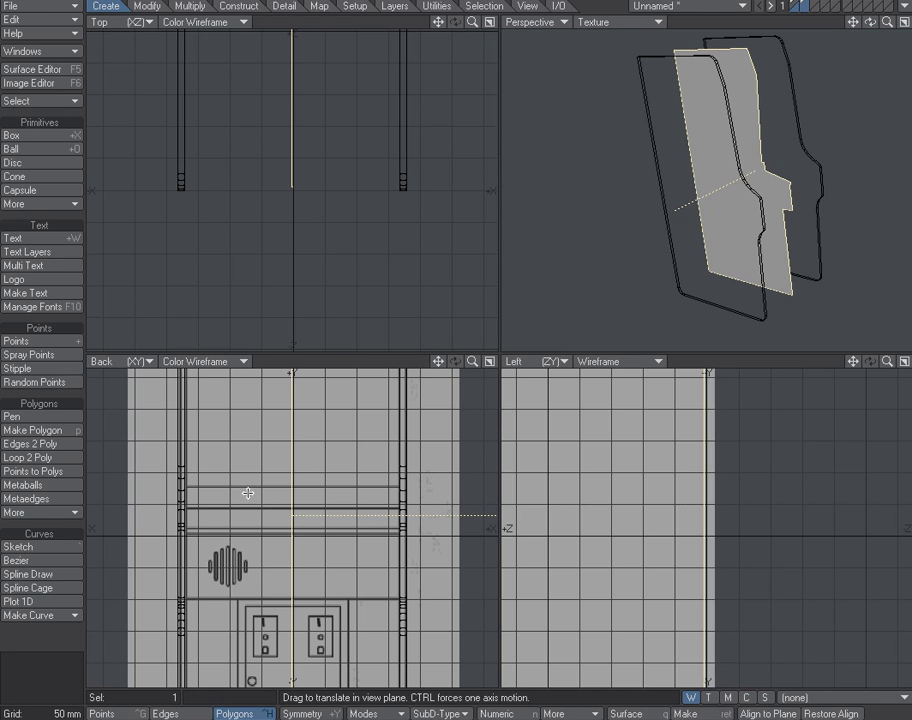
left_click_drag(279, 499, 390, 499)
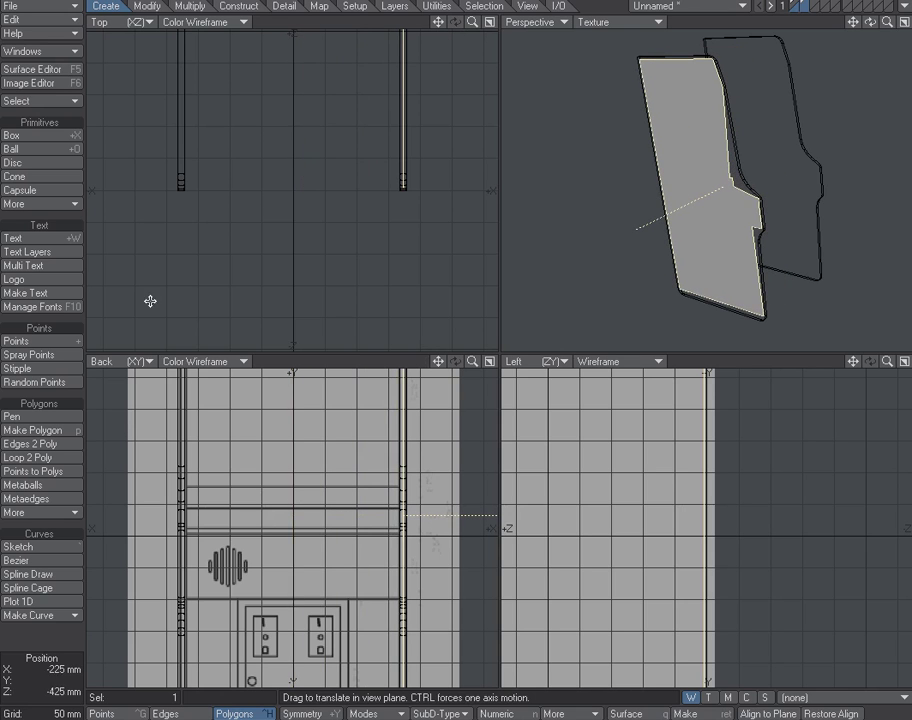
Extrude the inner profile straight along X across the cabinet into the opposite side panel.
left_click(189, 6)
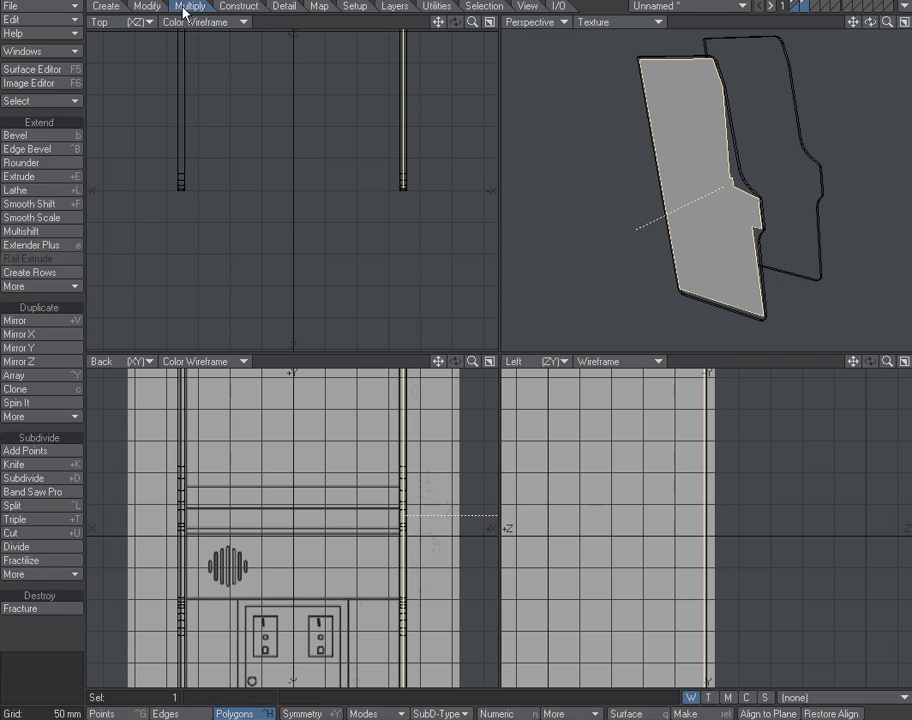
left_click(42, 177)
left_click_drag(403, 535, 181, 521)
key("space")
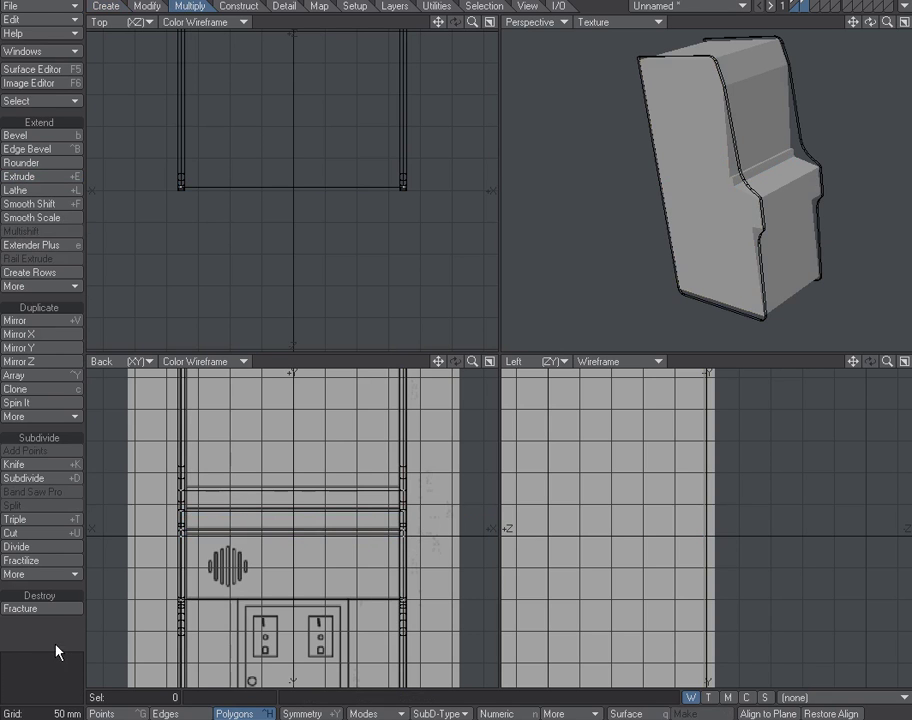
Round the inner body's upper front edge using Rounder in Edges mode with 2 rounding polygons and a 10 mm inset distance.
key("a")
key("ctrl+g")
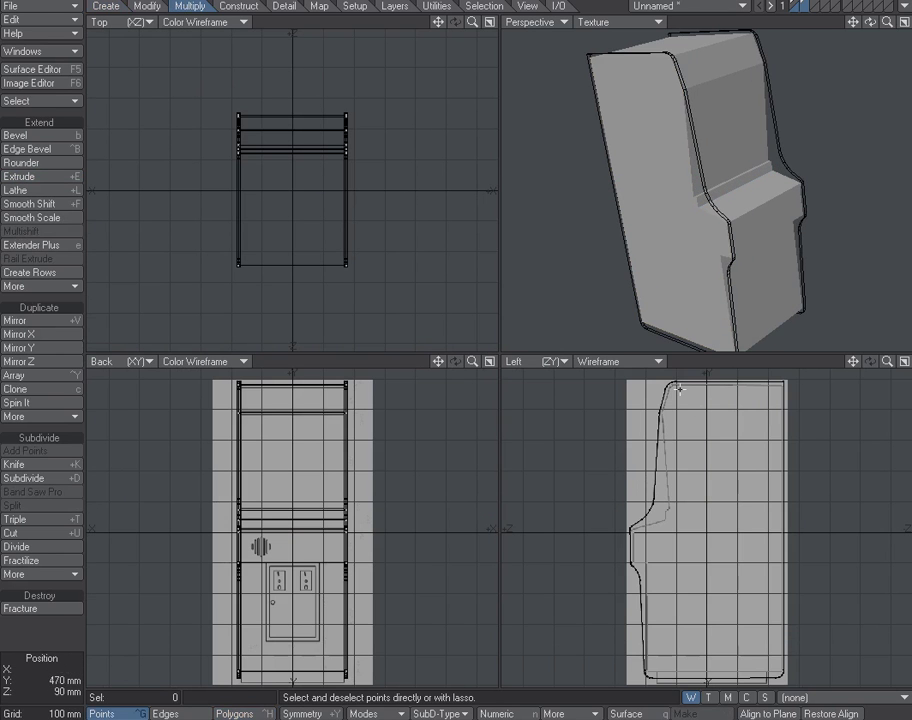
left_click(666, 385)
key("shift+a")
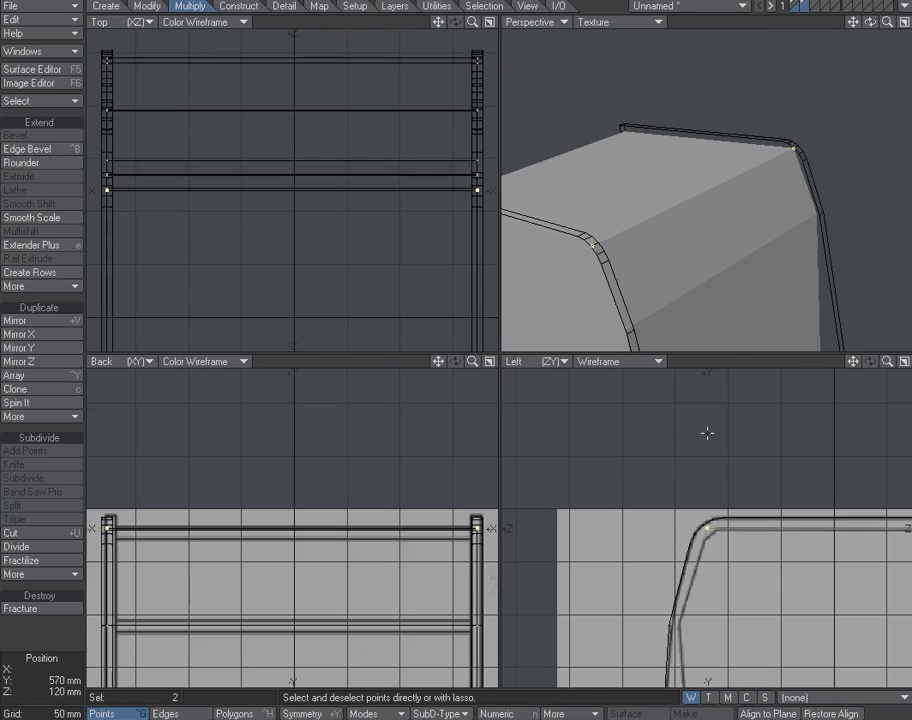
left_click(40, 162)
key("n")
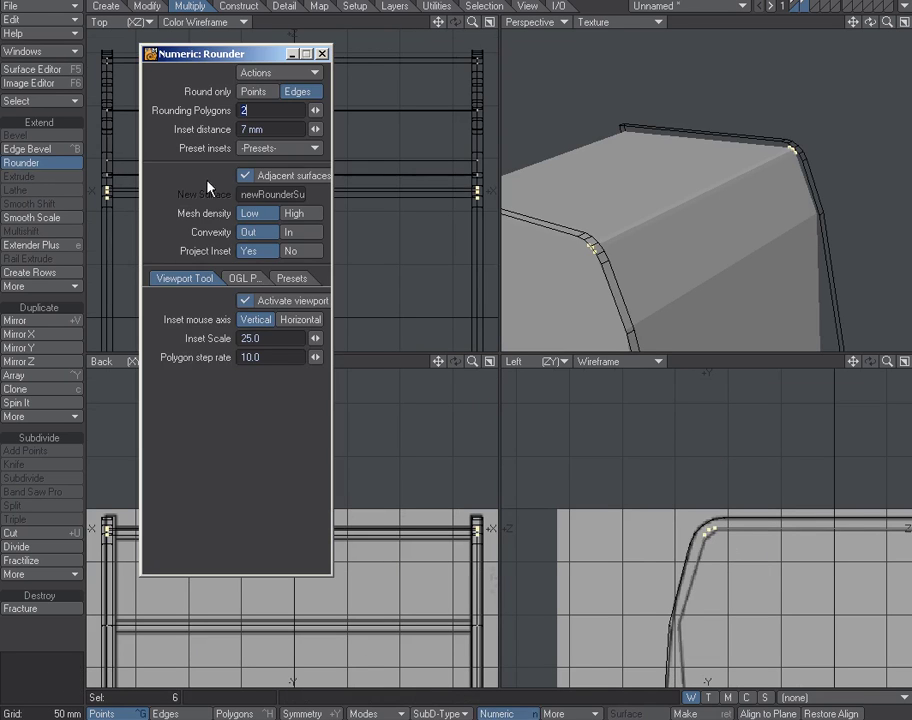
left_click_drag(313, 131, 326, 131)
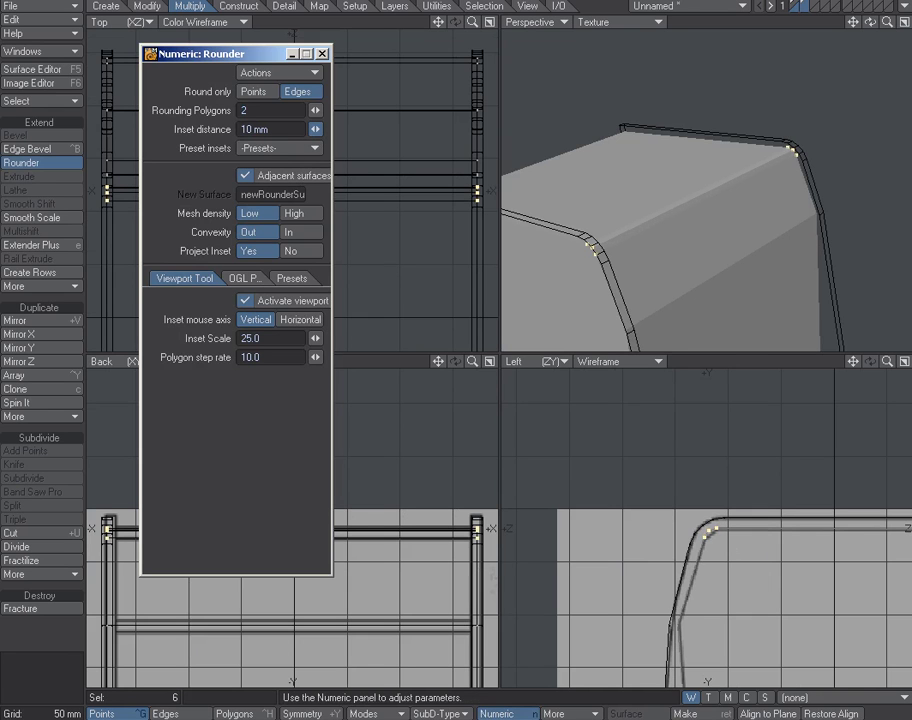
left_click(322, 54)
key("a")
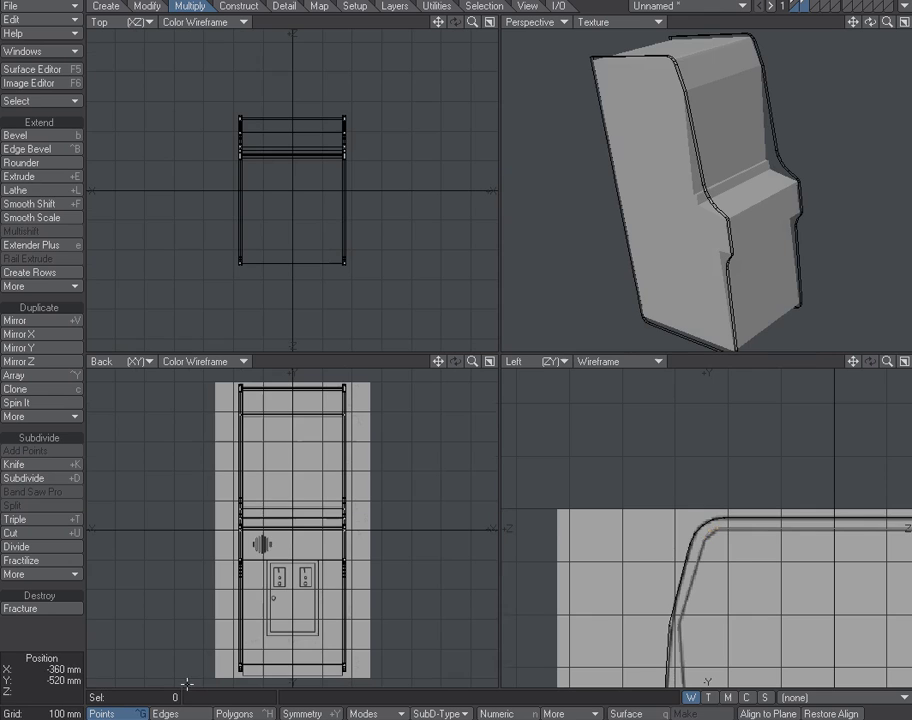
Select the inner body's two large end-cap polygons on opposite sides and delete them.
left_click(163, 713)
key("ctrl+h")
left_click(687, 173)
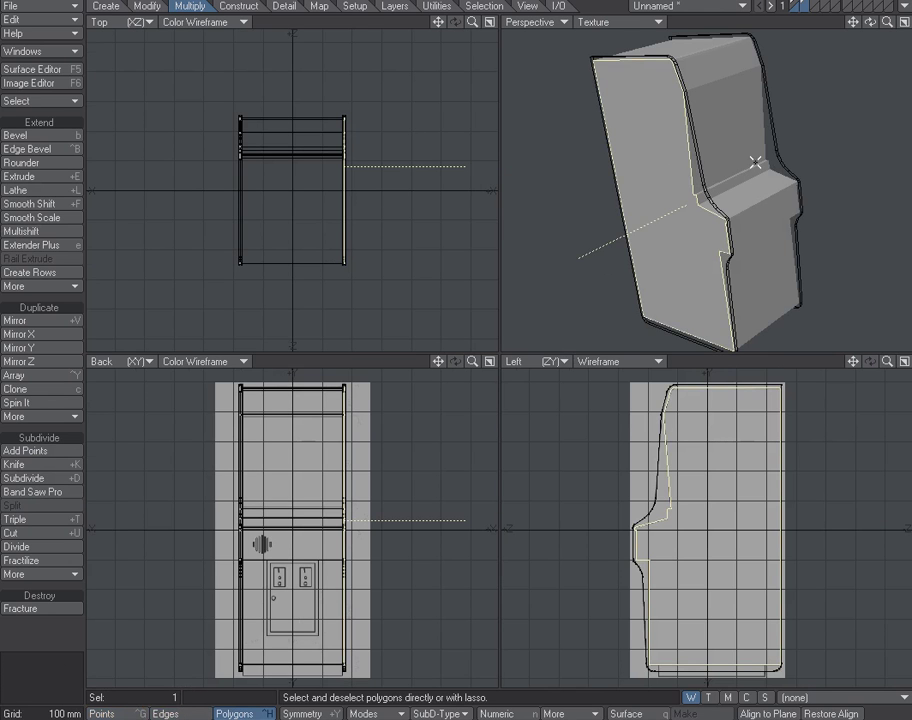
left_click_drag(783, 157, 759, 250, "alt")
left_click(767, 201, "shift")
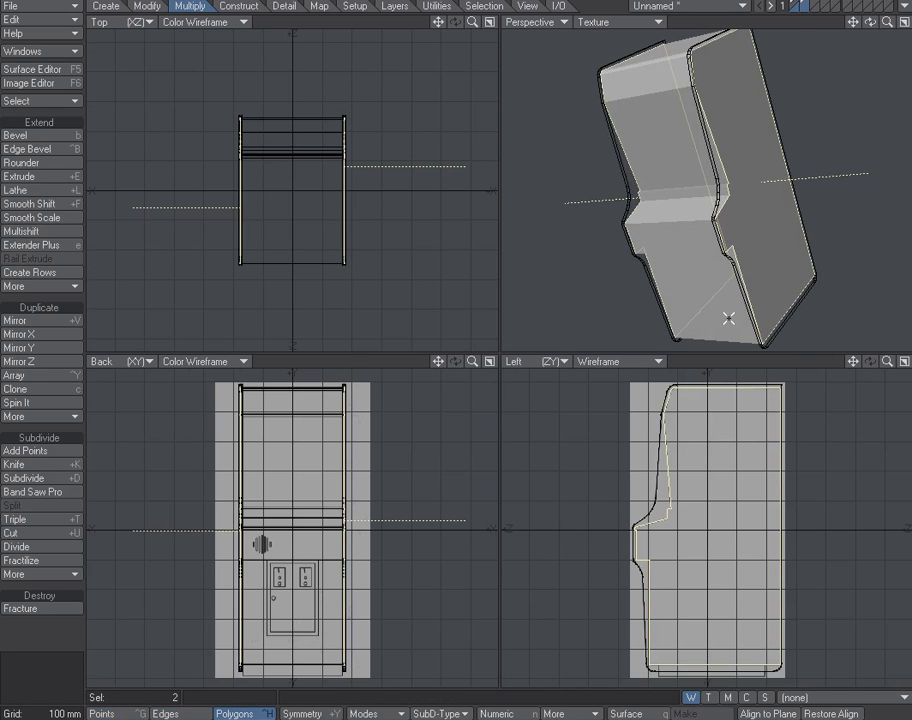
key("Delete")
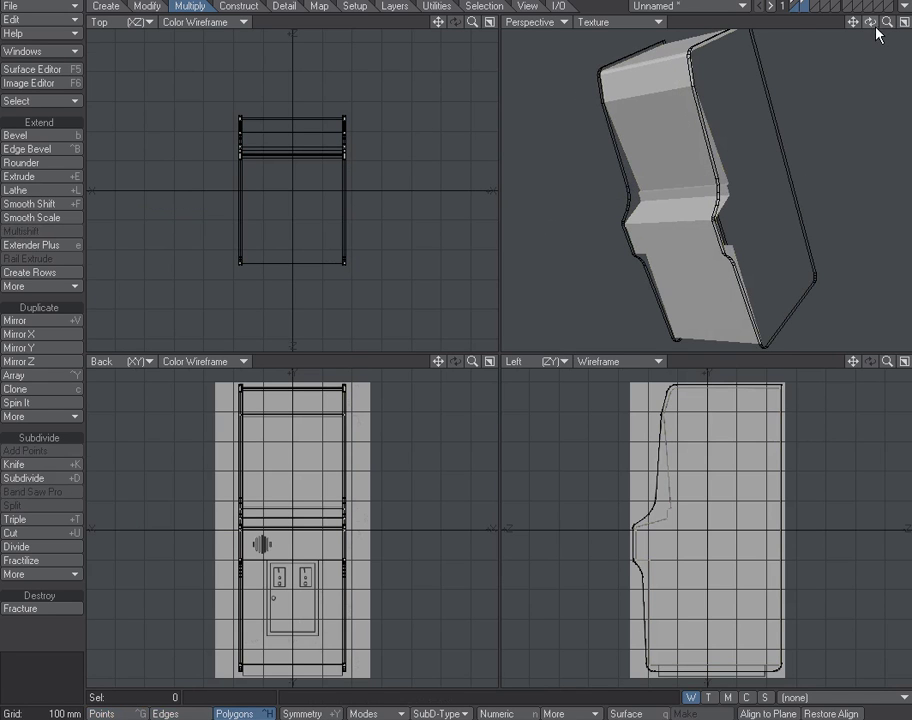
left_click_drag(871, 22, 904, 27)
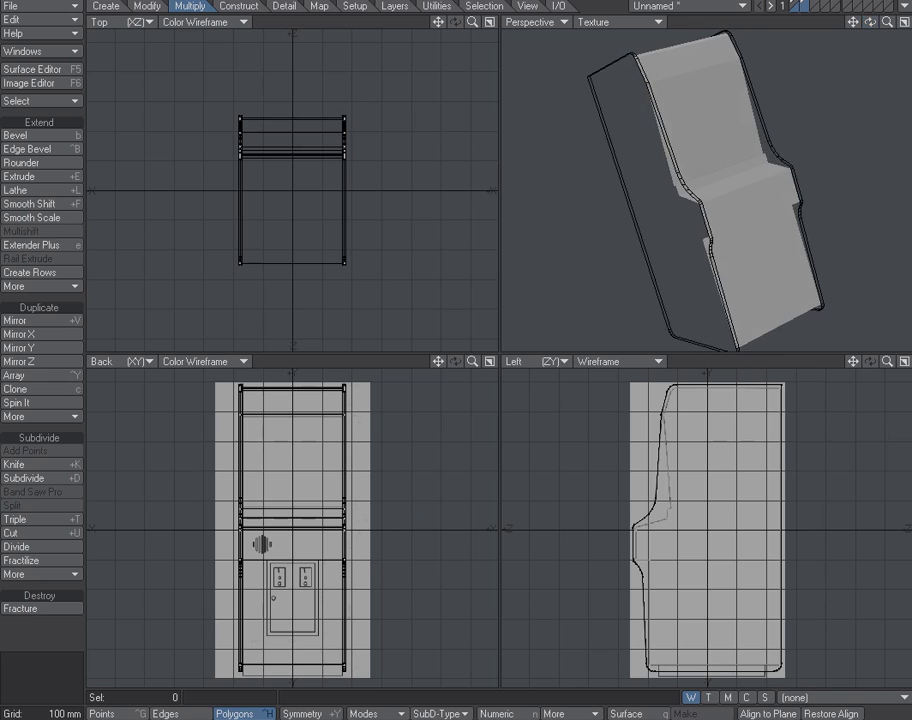
Cut the inner body from the second layer and paste it into the first layer with the side panels.
left_click(805, 7)
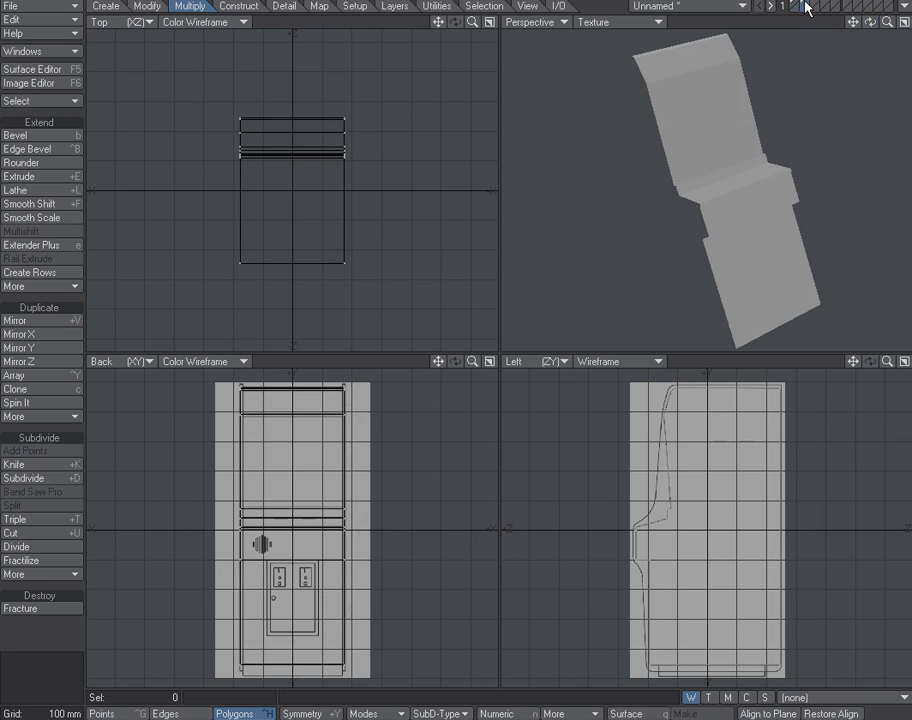
key("ctrl+x")
left_click(797, 7)
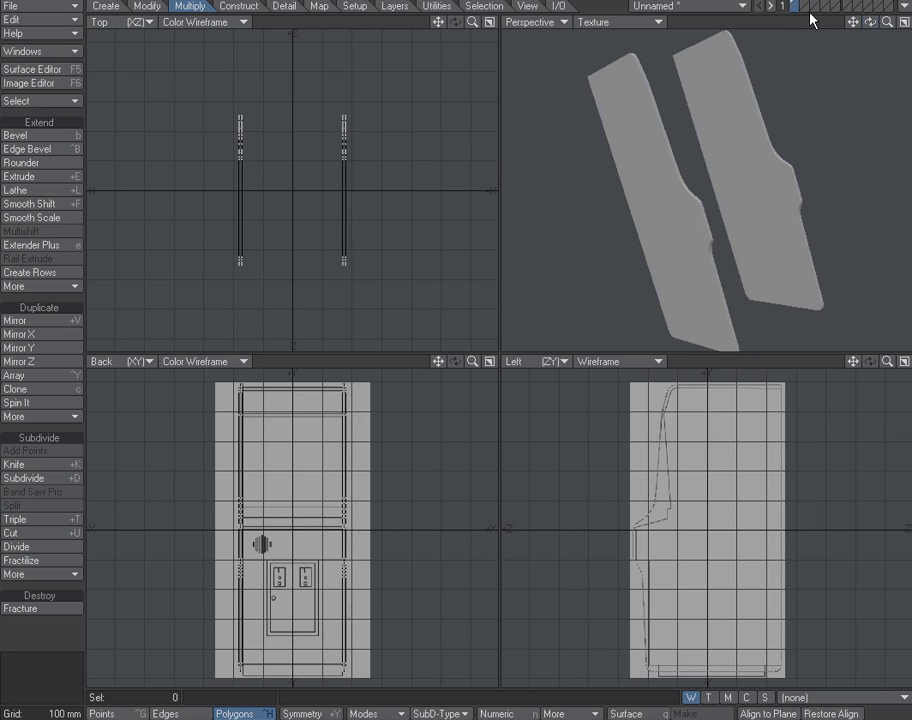
key("ctrl+v")
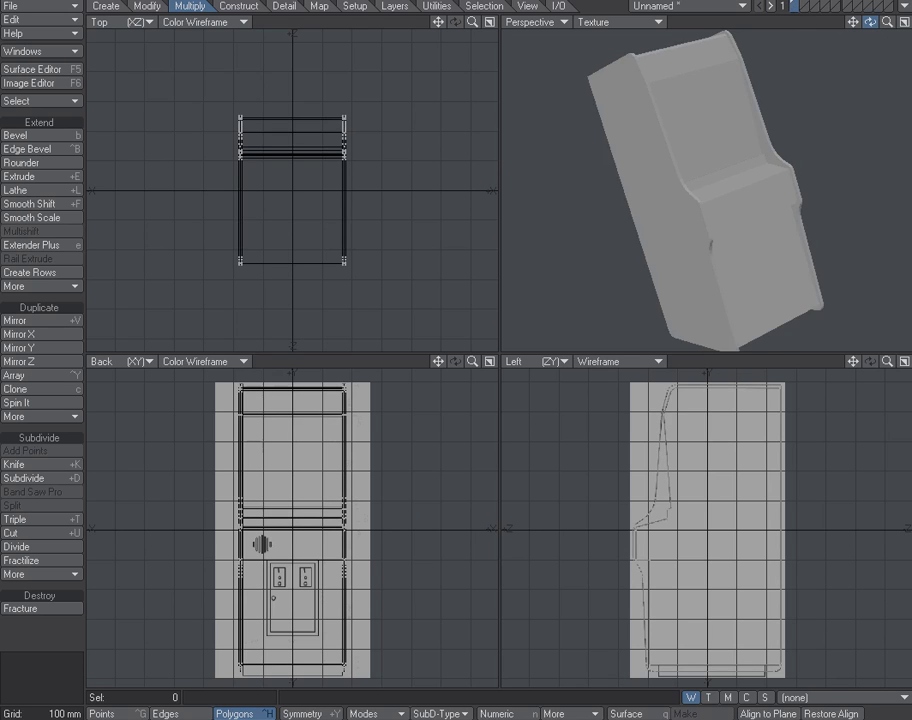
left_click_drag(870, 21, 840, 22)
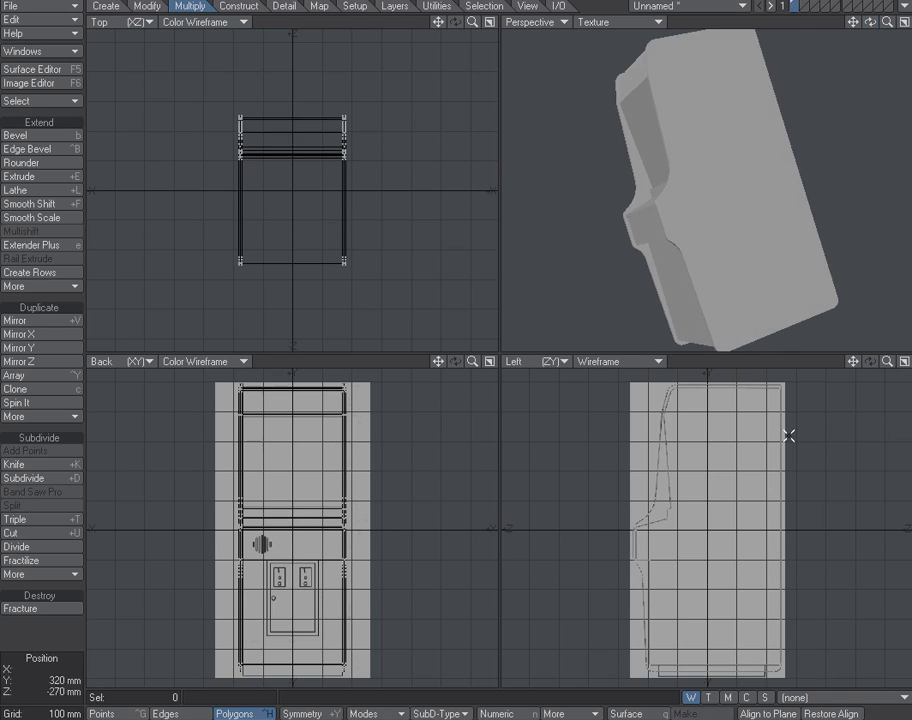